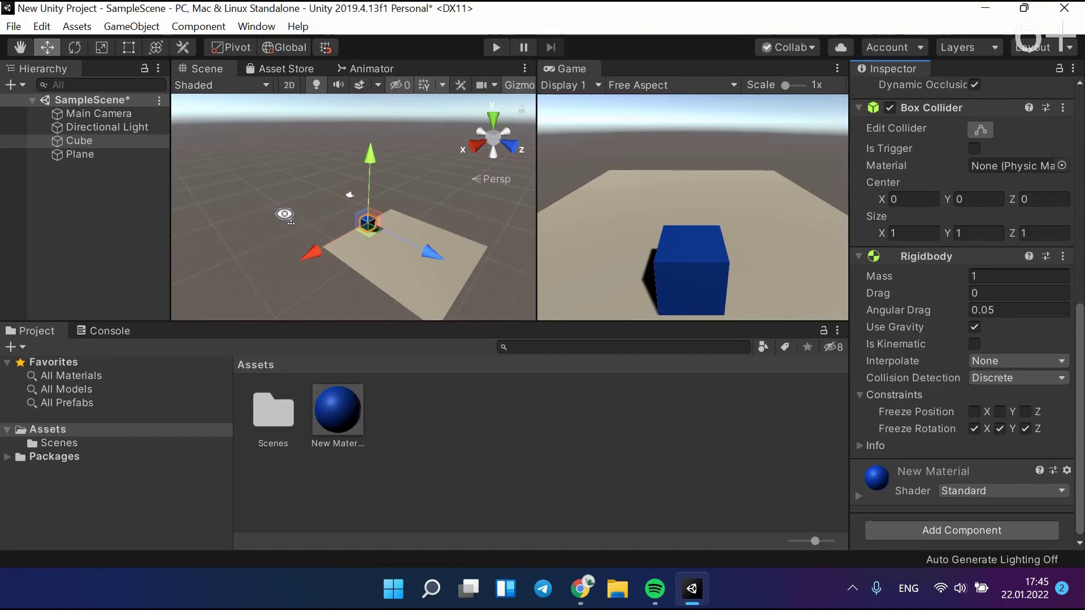
Select the Plane and then the Cube in the scene, browsing the create-object list without adding anything.
{"action": "middle_click_drag", "start_coordinate": [285, 215], "coordinate": [271, 187]}
{"action": "left_click", "coordinate": [83, 155]}
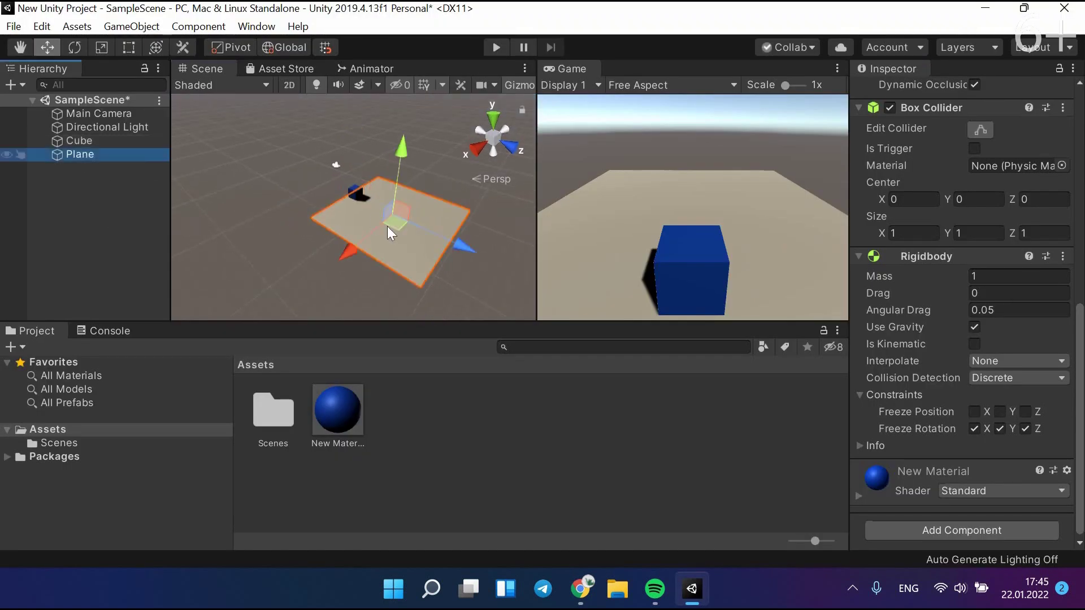
{"action": "scroll", "coordinate": [338, 230], "scroll_direction": "up", "scroll_amount": 2}
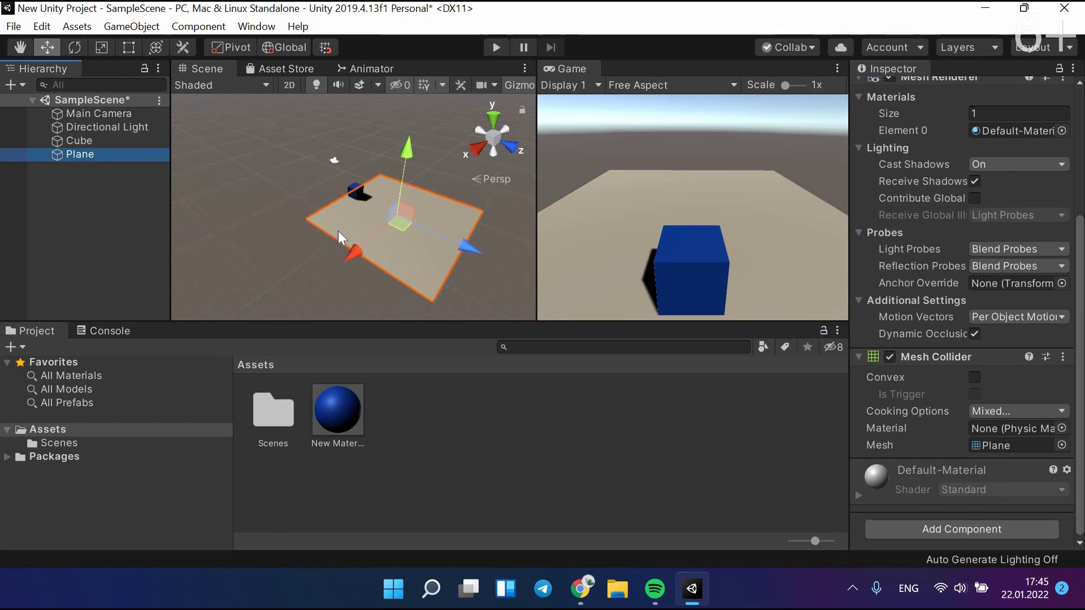
{"action": "left_click", "coordinate": [10, 85]}
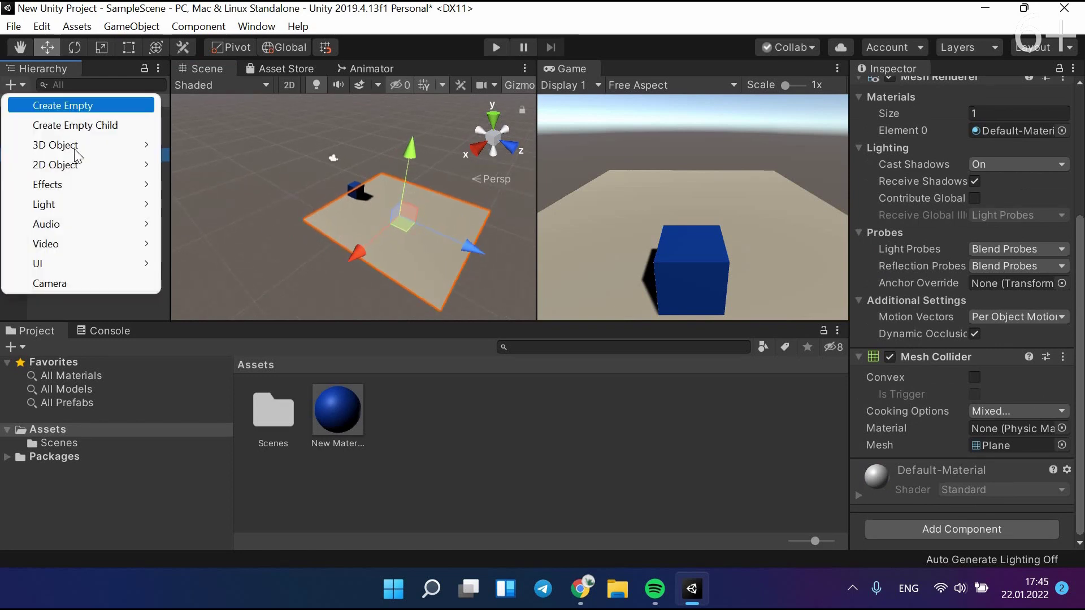
{"action": "mouse_move", "coordinate": [71, 146]}
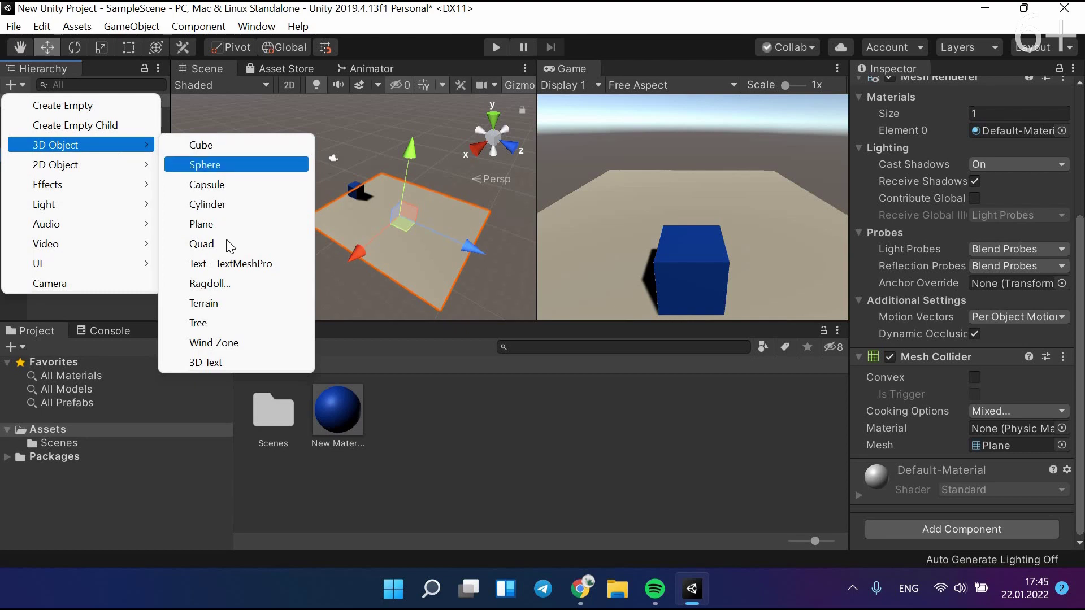
{"action": "left_click", "coordinate": [304, 174]}
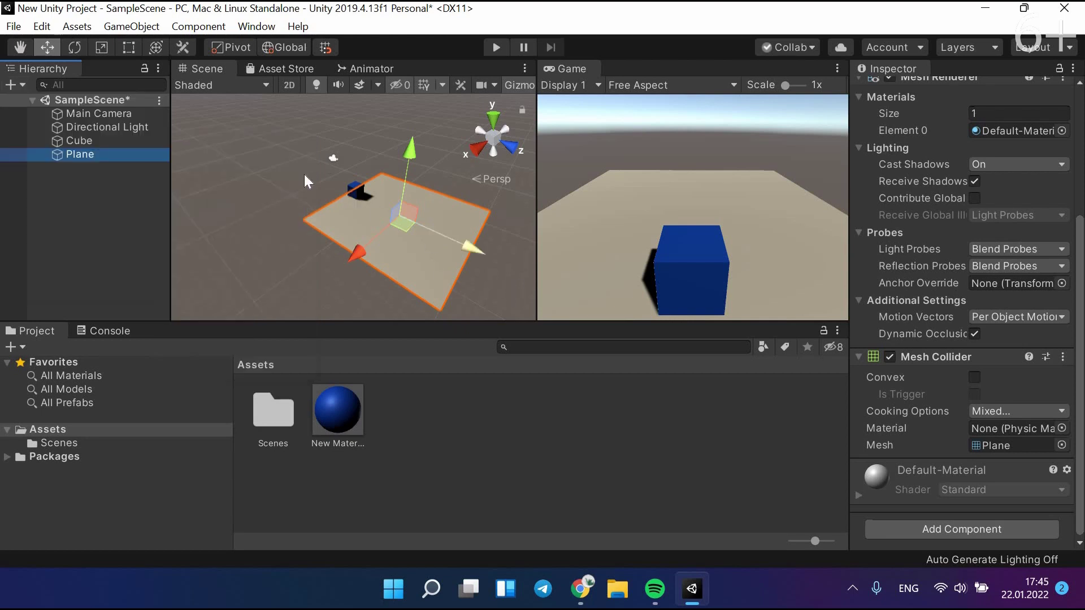
{"action": "left_click", "coordinate": [354, 191]}
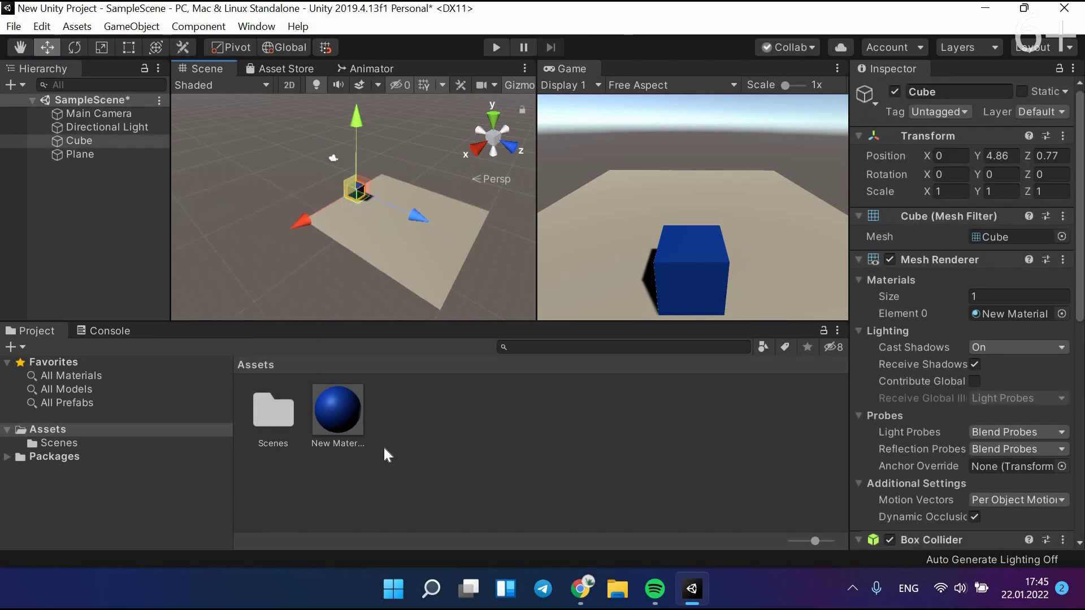
Inspect the New Material asset and its albedo colour picker, leaving it unchanged.
{"action": "right_click", "coordinate": [411, 437]}
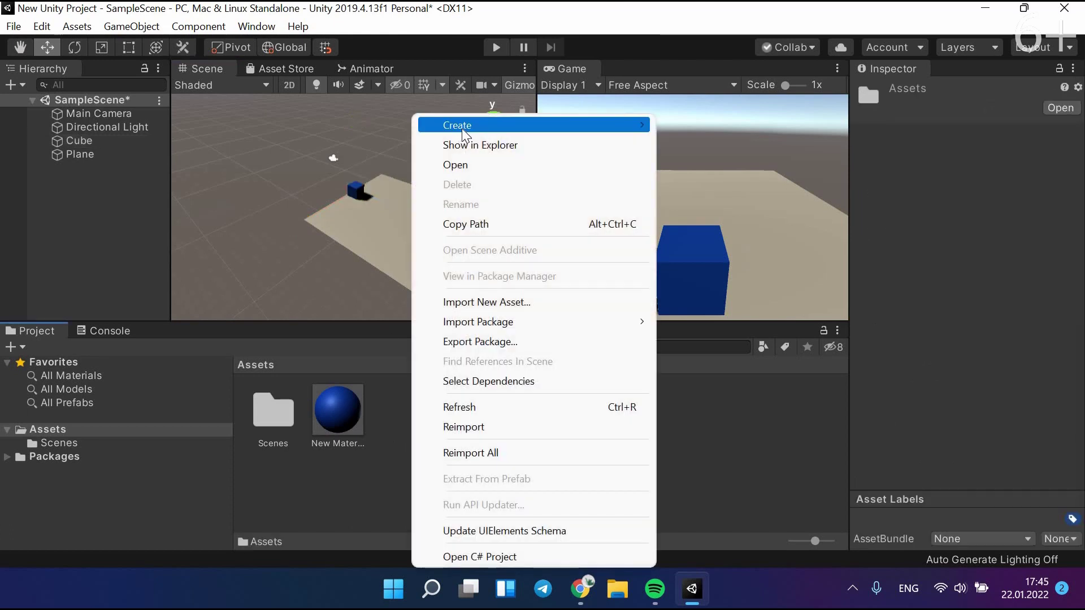
{"action": "mouse_move", "coordinate": [639, 124]}
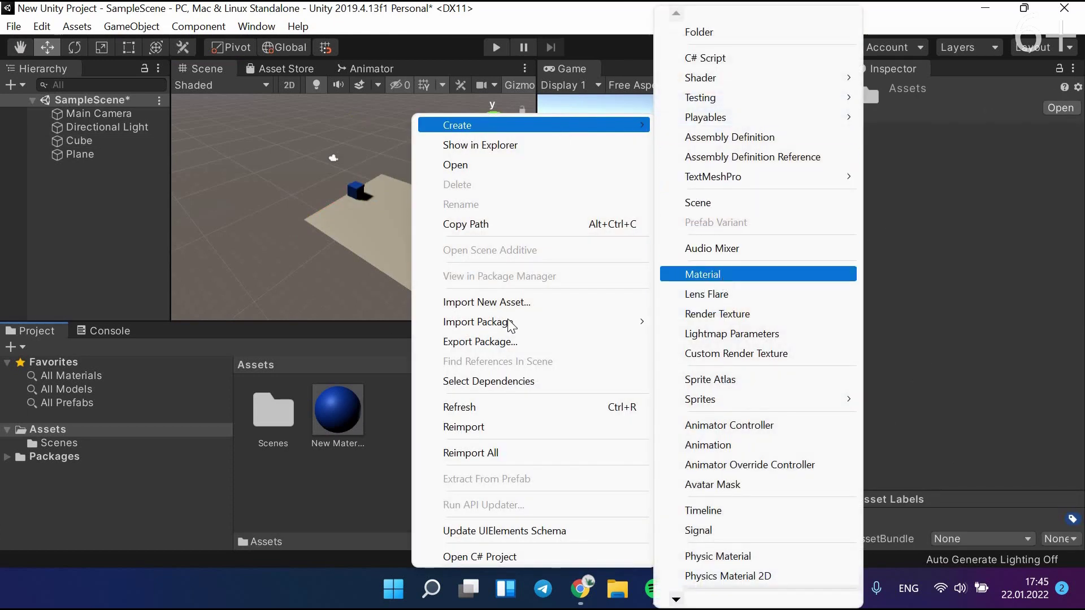
{"action": "left_click", "coordinate": [345, 417]}
{"action": "left_click", "coordinate": [345, 417]}
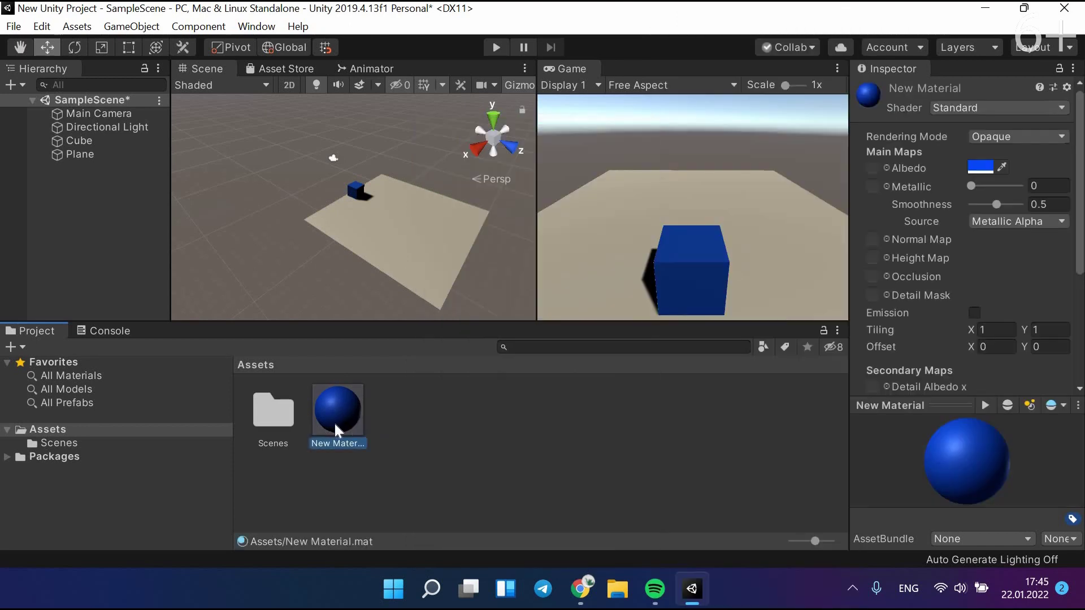
{"action": "left_click", "coordinate": [982, 168]}
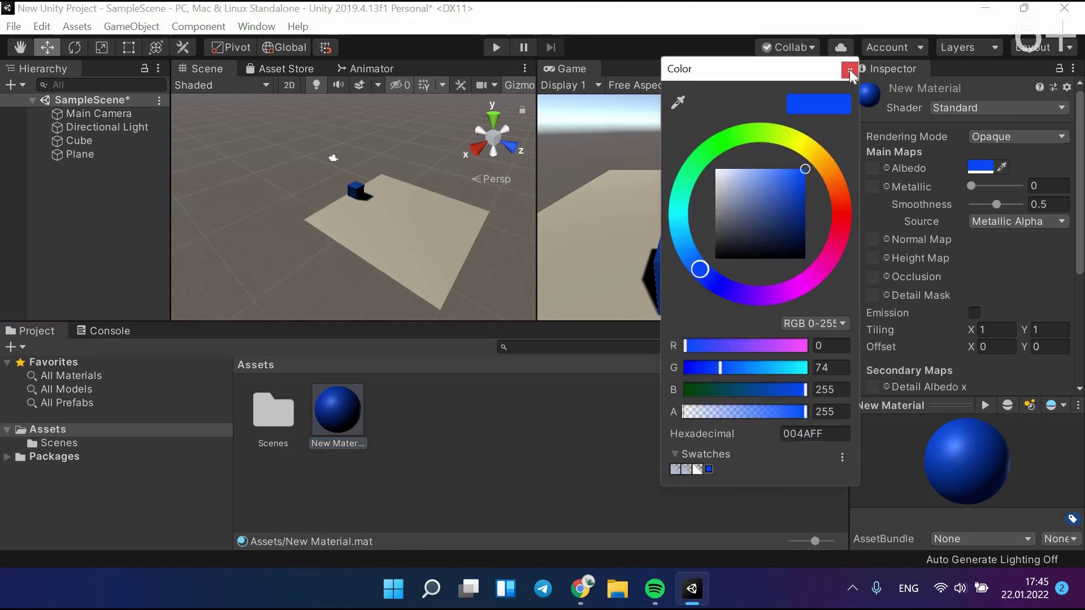
{"action": "left_click", "coordinate": [851, 71]}
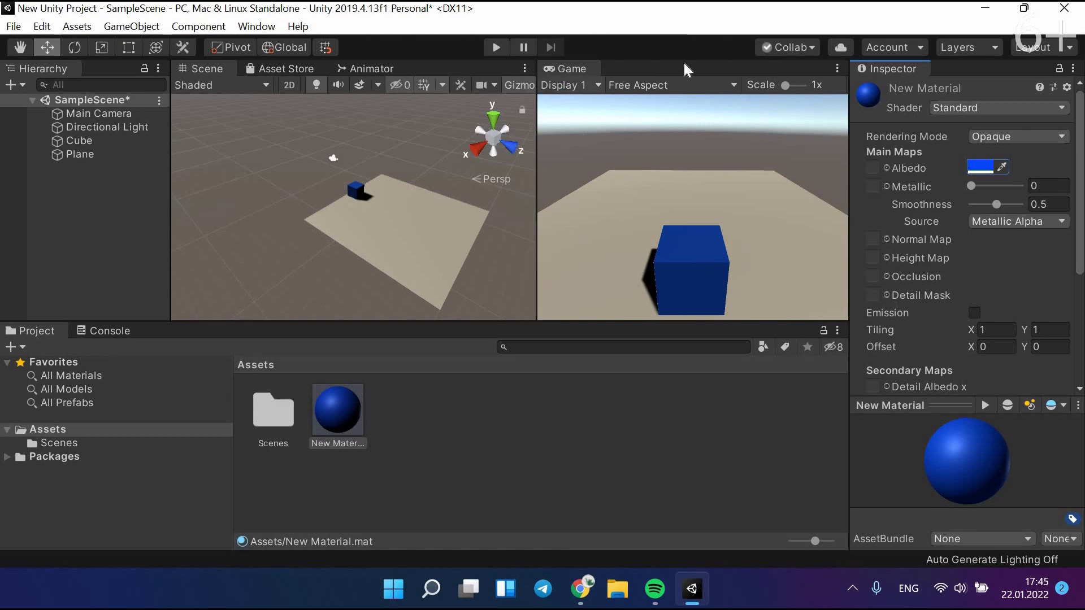
{"action": "left_click", "coordinate": [430, 419]}
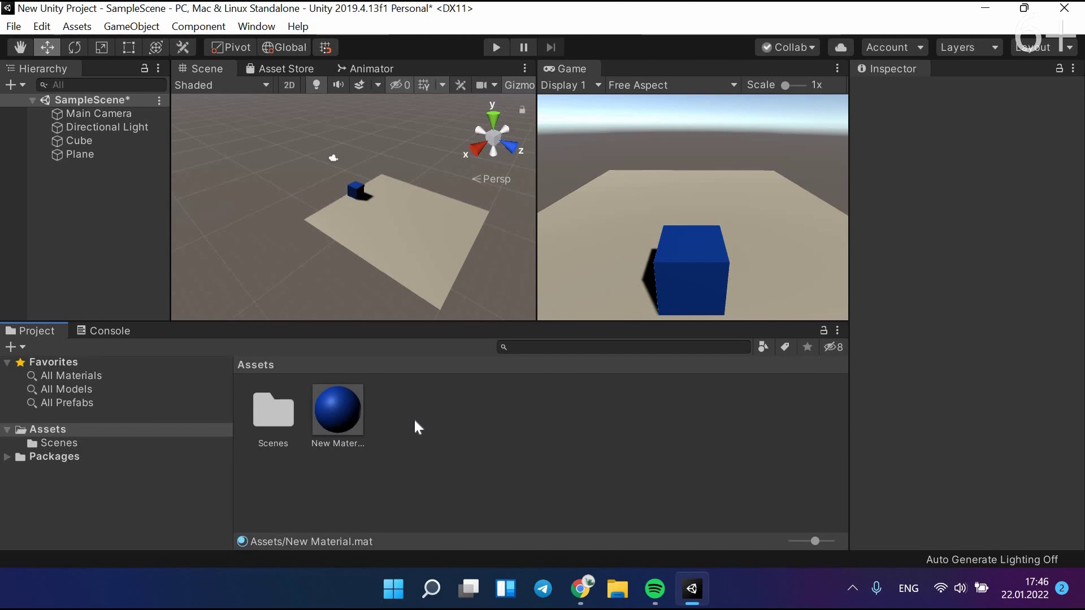
Create a new C# script in Assets named PlayerControl.
{"action": "right_click", "coordinate": [415, 419]}
{"action": "mouse_move", "coordinate": [577, 125]}
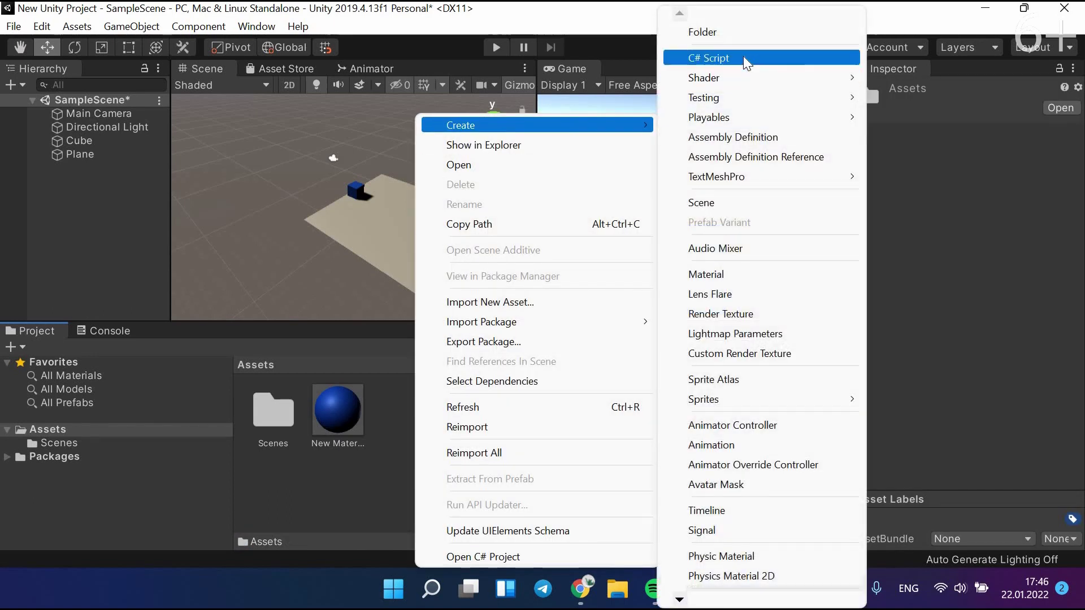
{"action": "left_click", "coordinate": [744, 56]}
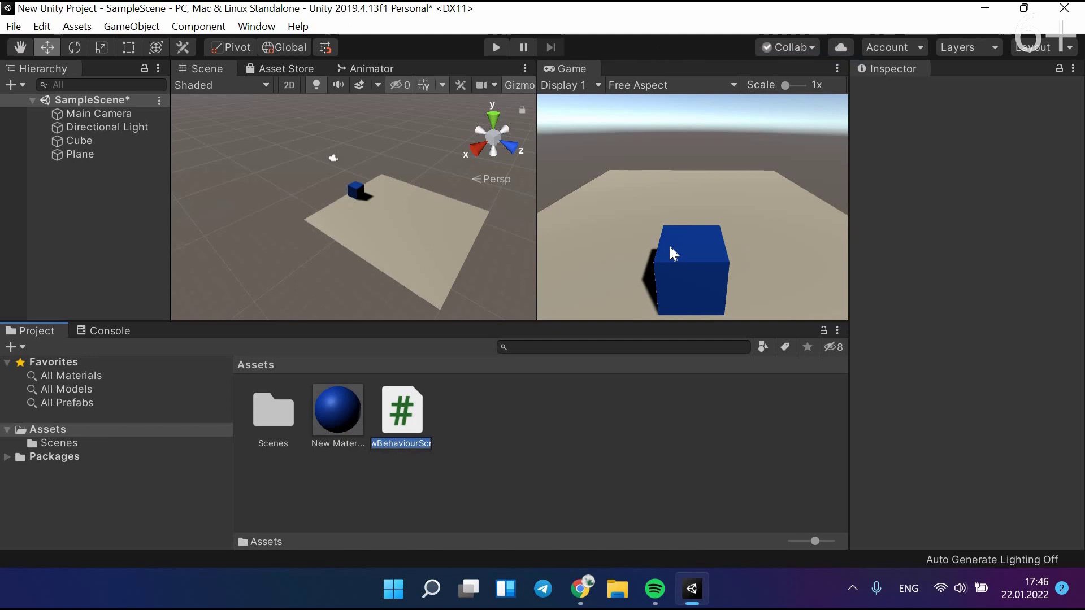
{"action": "type", "text": "Player"}
{"action": "type", "text": "Contro"}
{"action": "type", "text": "l"}
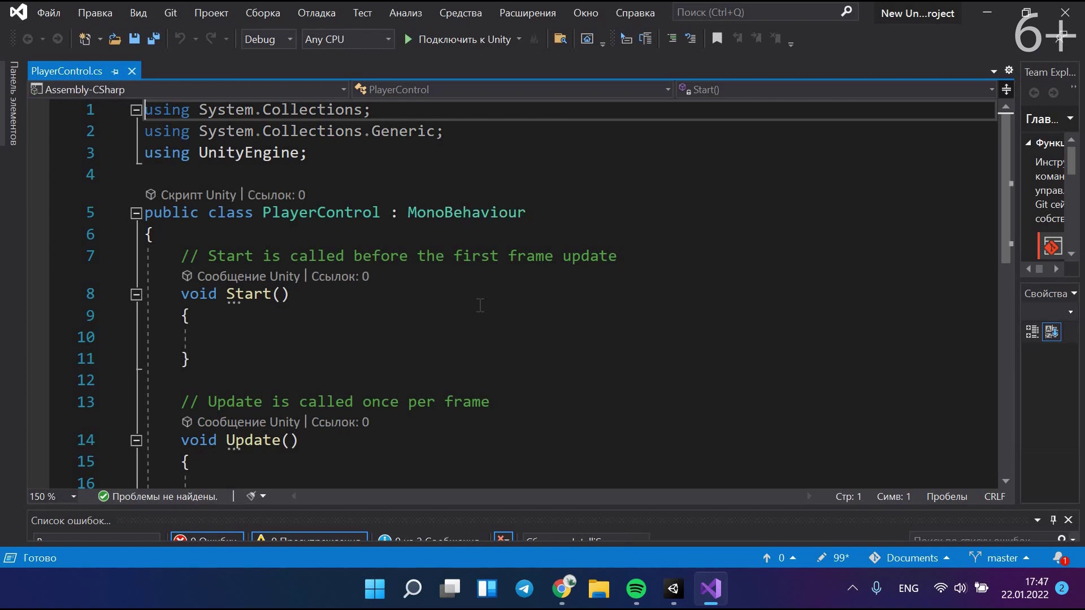
Delete the template comment lines above Start and Update.
{"action": "left_click", "coordinate": [80, 256]}
{"action": "key", "text": "Delete"}
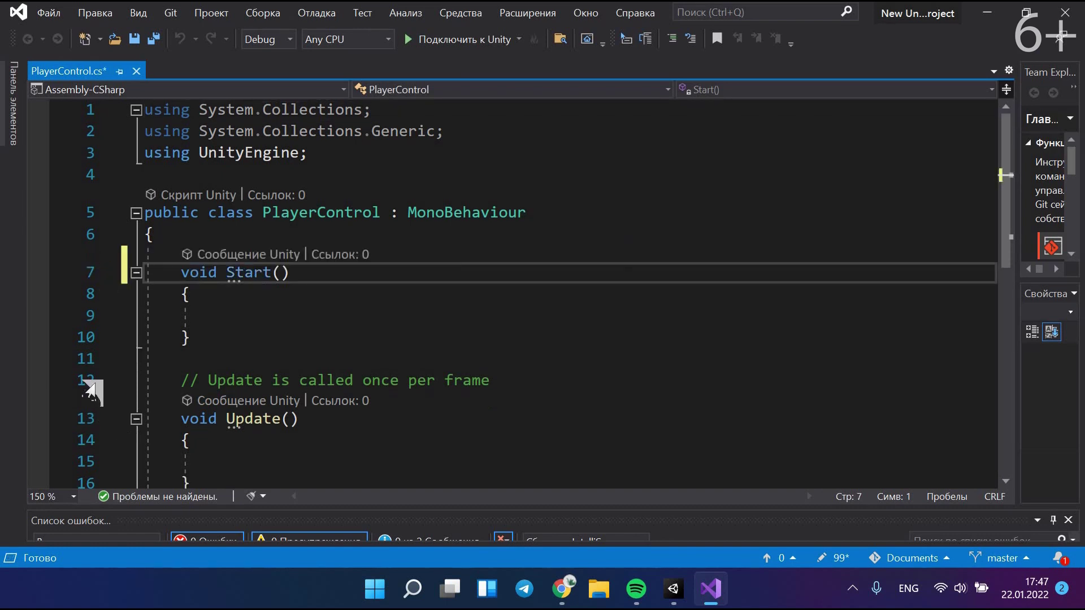
{"action": "left_click", "coordinate": [89, 389]}
{"action": "key", "text": "Delete"}
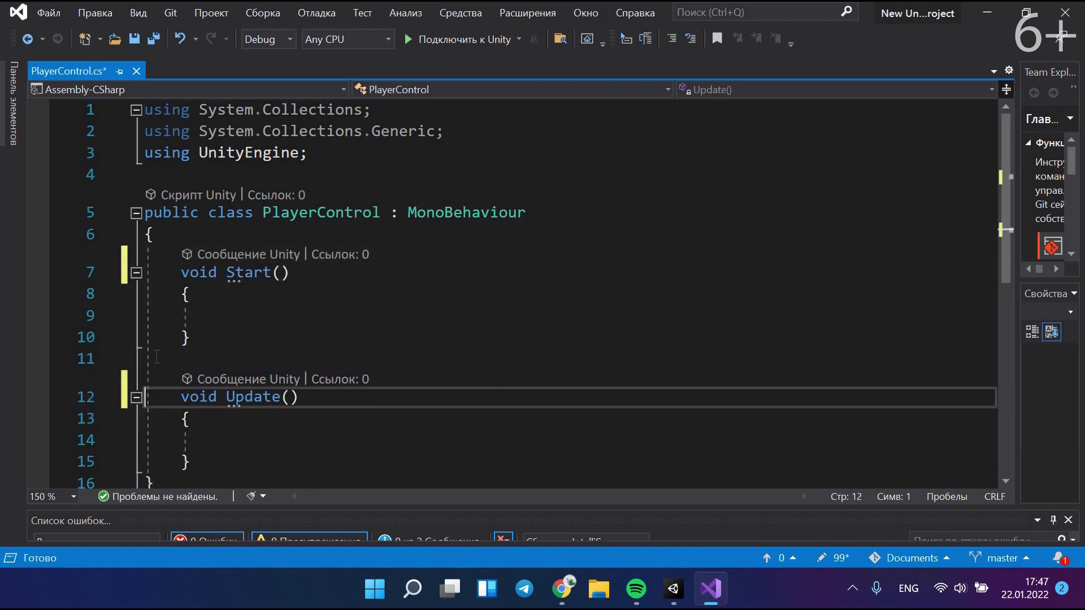
Add 'public float speed = 2f;' on a new line after the class's opening brace.
{"action": "left_click", "coordinate": [177, 240]}
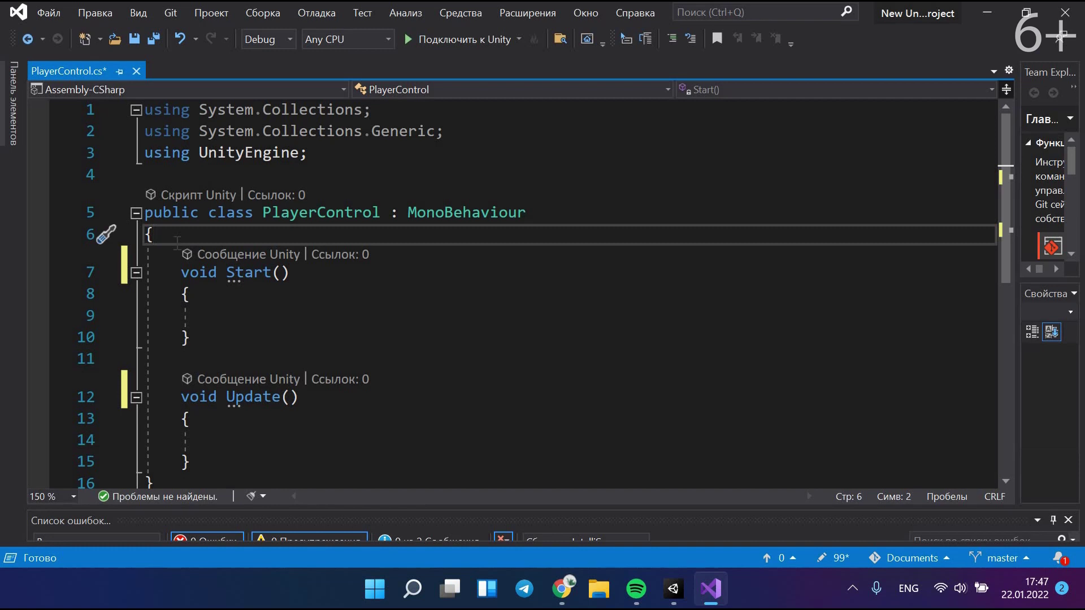
{"action": "key", "text": "Return"}
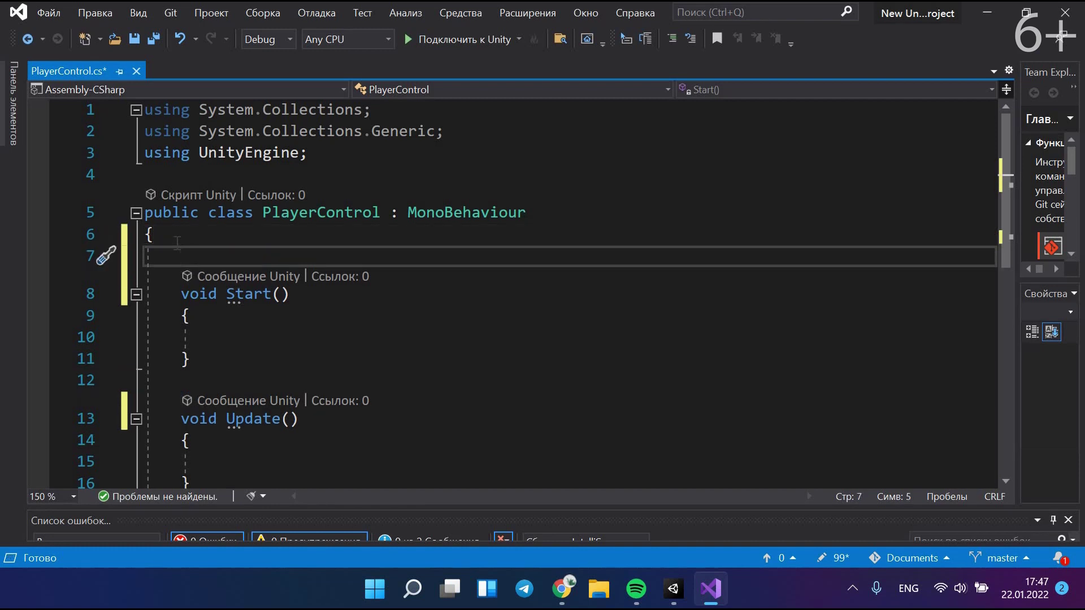
{"action": "type", "text": "publ"}
{"action": "type", "text": "ic floa"}
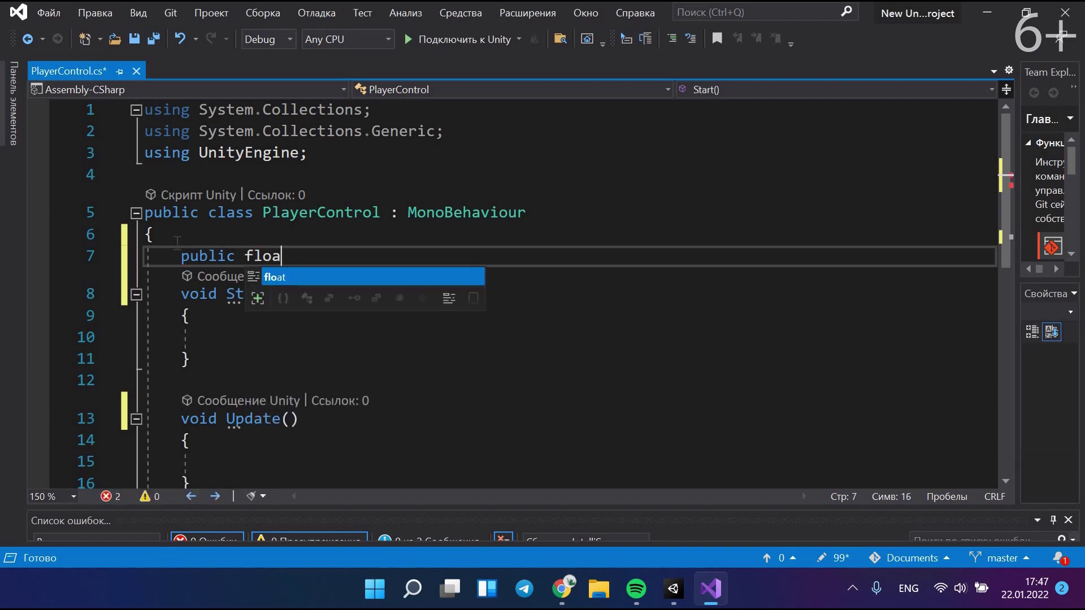
{"action": "type", "text": "t speed "}
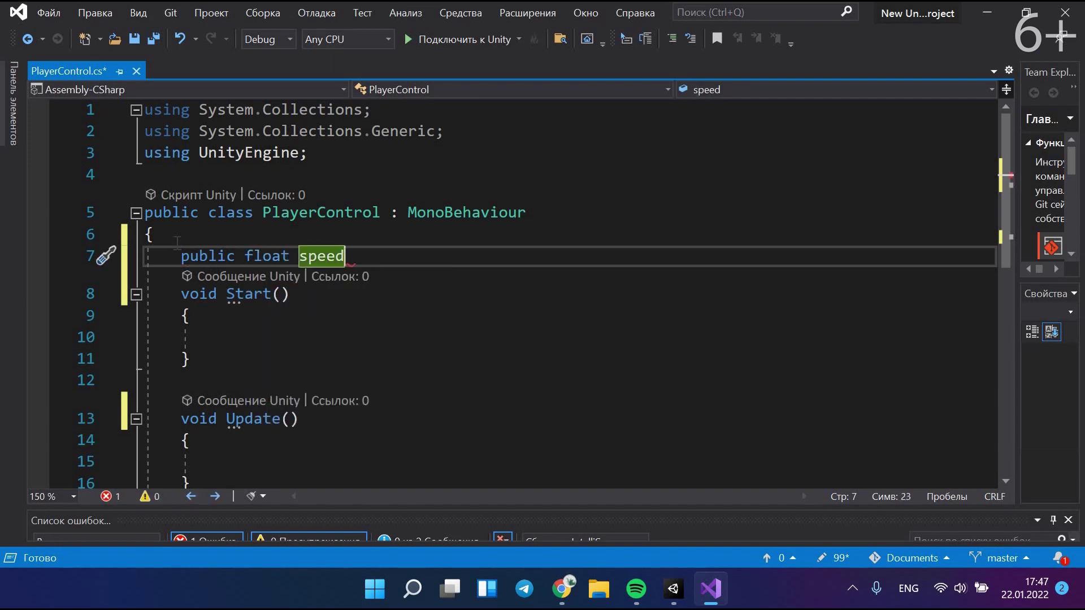
{"action": "type", "text": "= 2"}
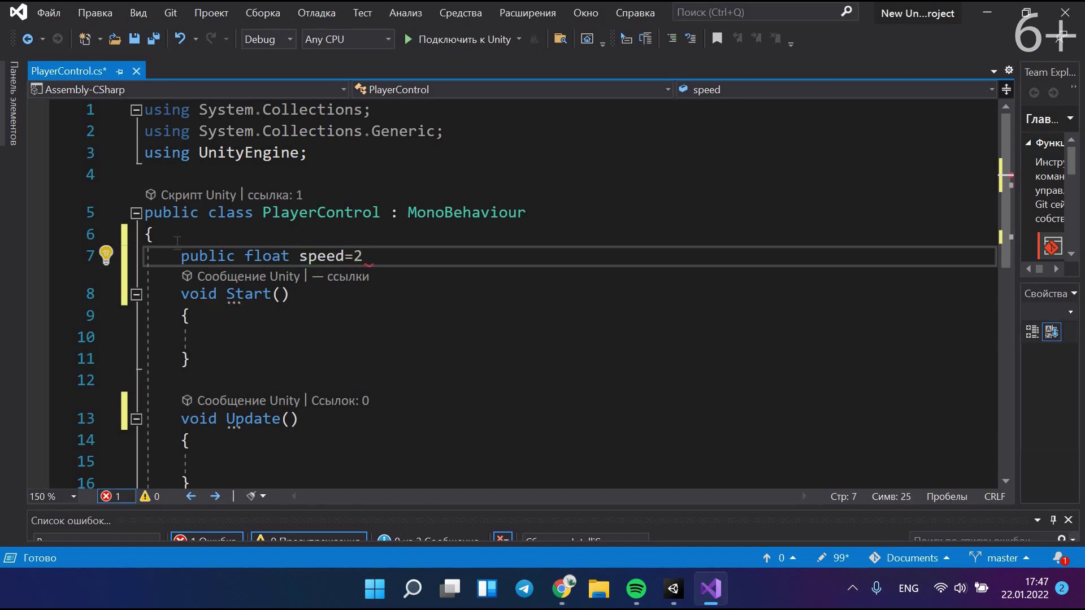
{"action": "type", "text": "f;"}
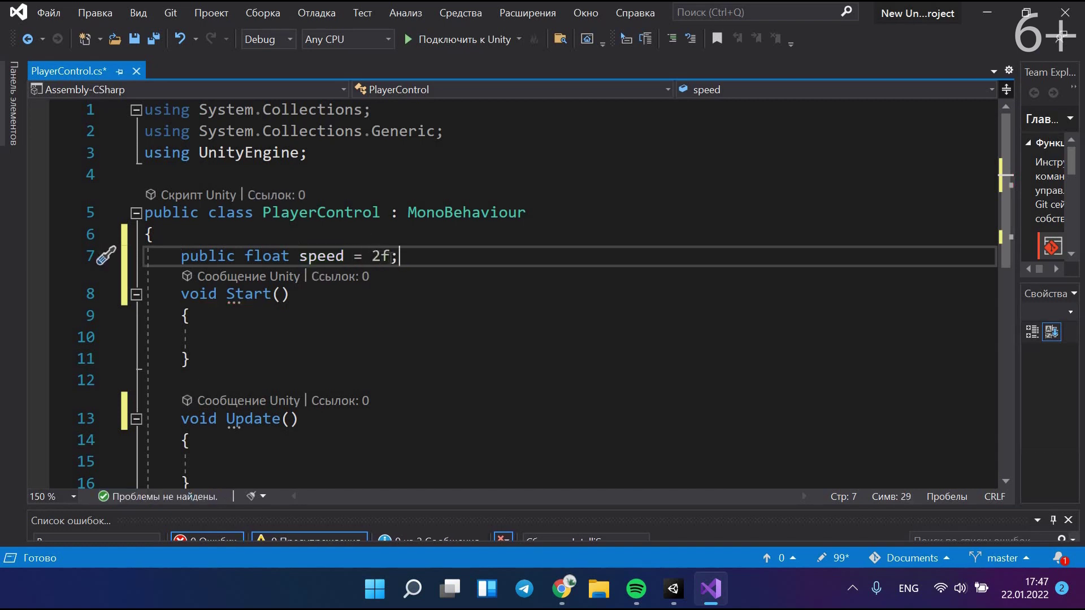
{"action": "key", "text": "Left"}
{"action": "key", "text": "Left"}
{"action": "key", "text": "Left"}
{"action": "key", "text": "shift+Right"}
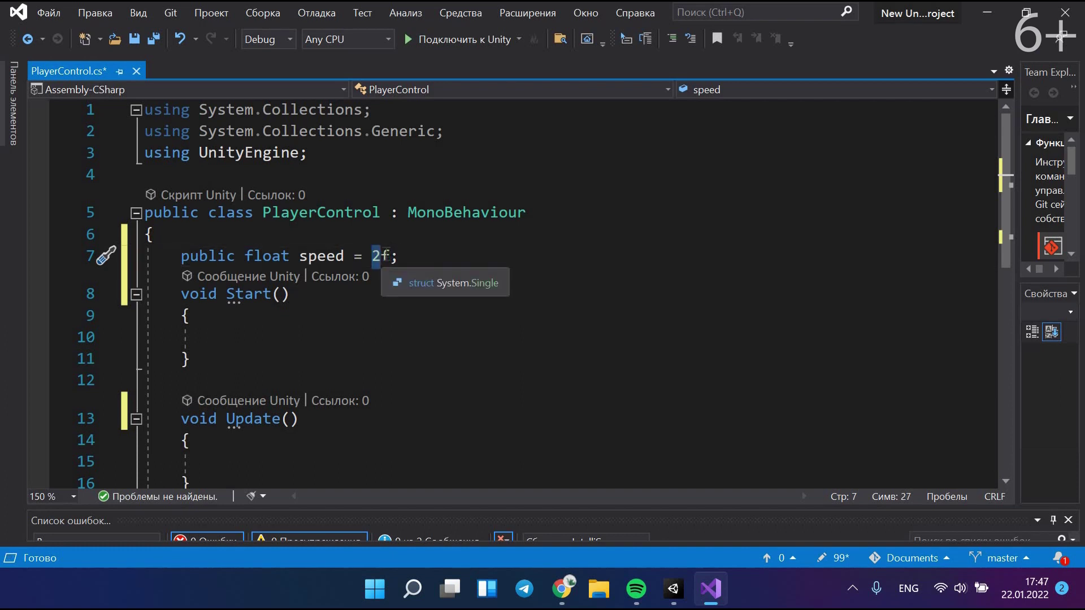
{"action": "key", "text": "Right"}
{"action": "left_click", "coordinate": [402, 256]}
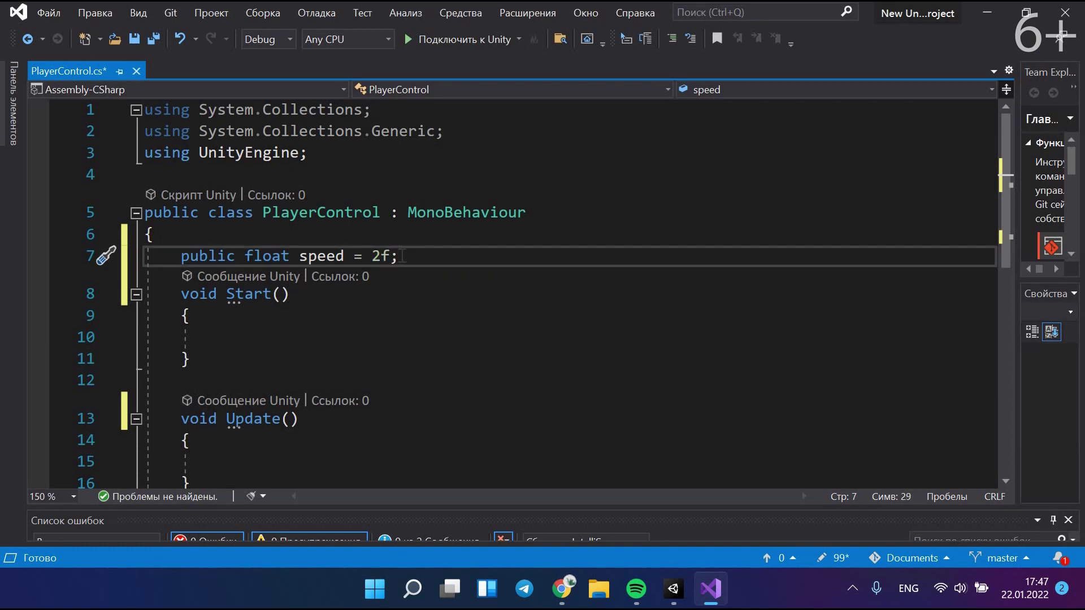
{"action": "key", "text": "Return"}
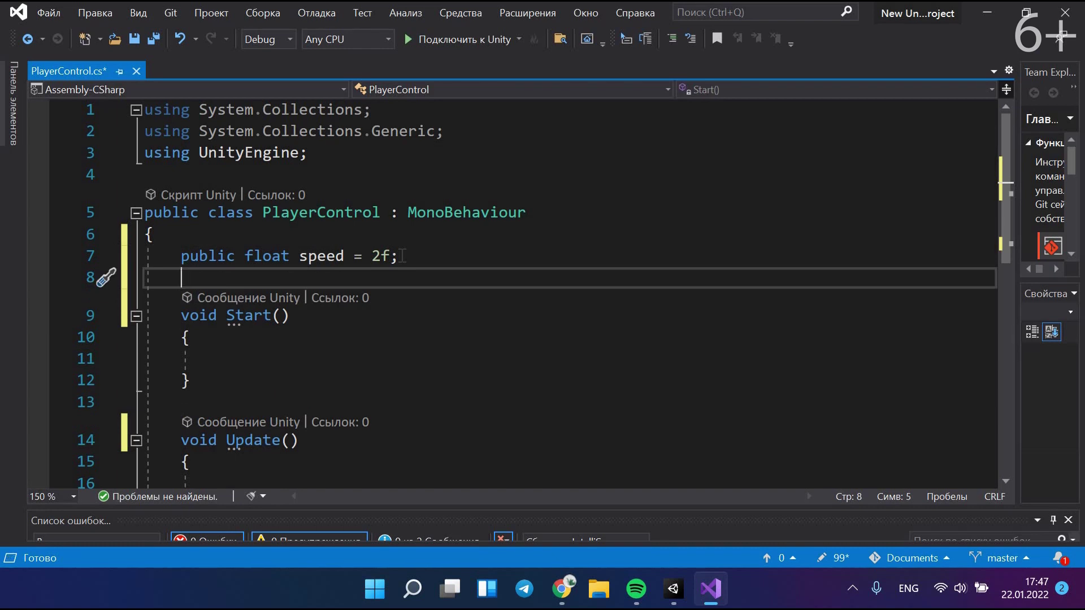
Type 'private Rigidbody rb;' below the speed field, completing Rigidbody with IntelliSense.
{"action": "type", "text": "privat"}
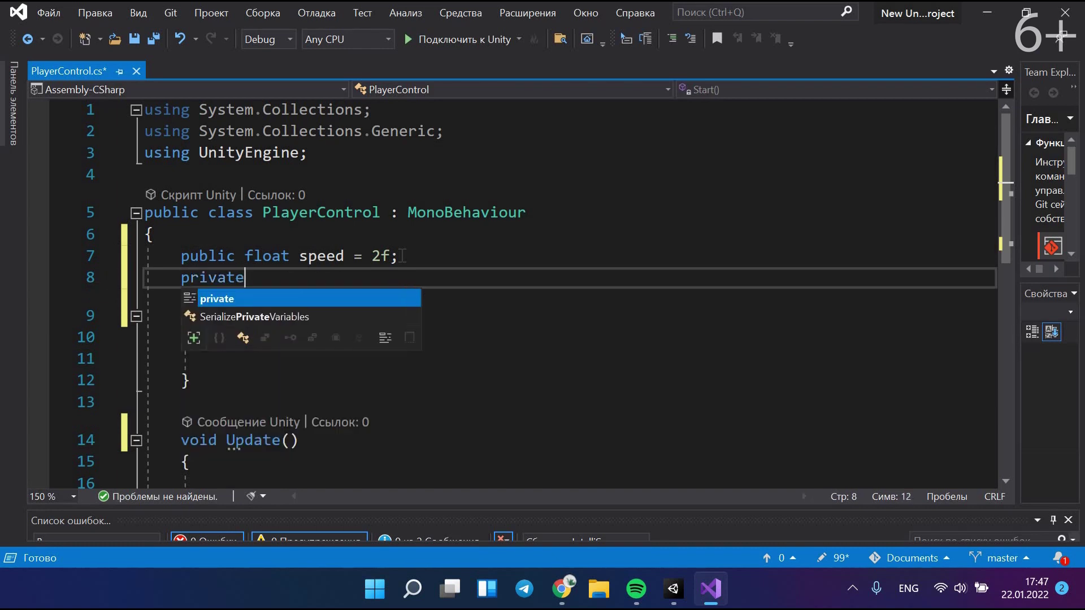
{"action": "type", "text": "e"}
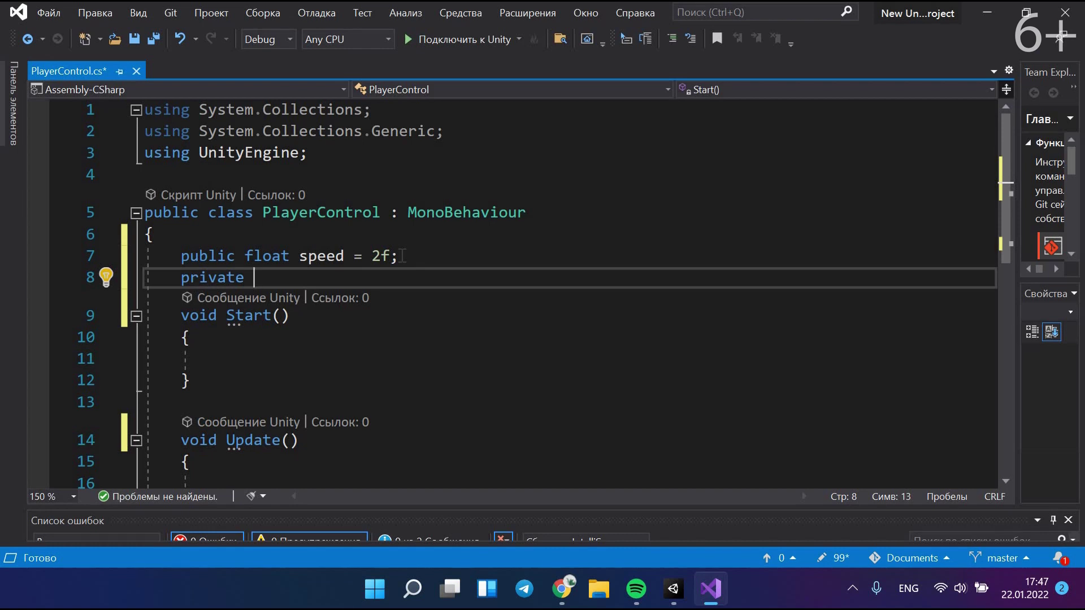
{"action": "type", "text": "Rig"}
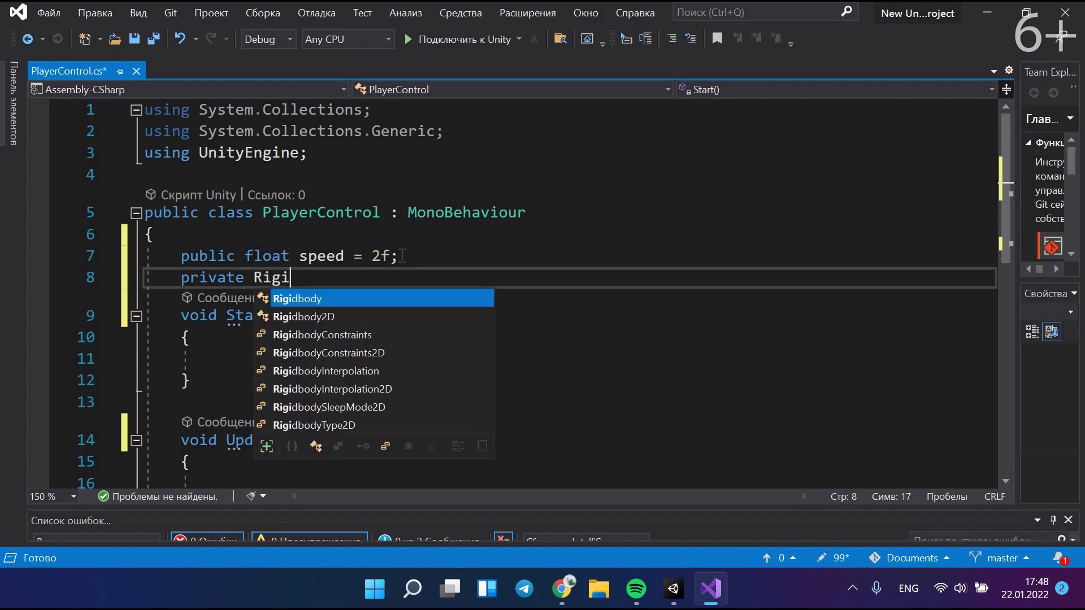
{"action": "type", "text": "i"}
{"action": "key", "text": "Tab"}
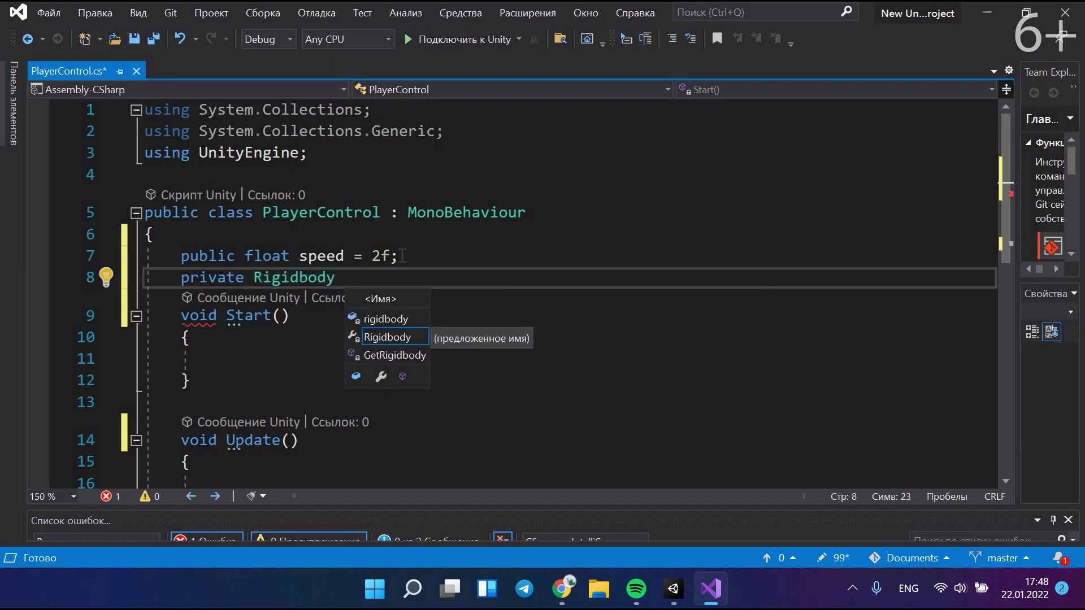
{"action": "type", "text": "rb;"}
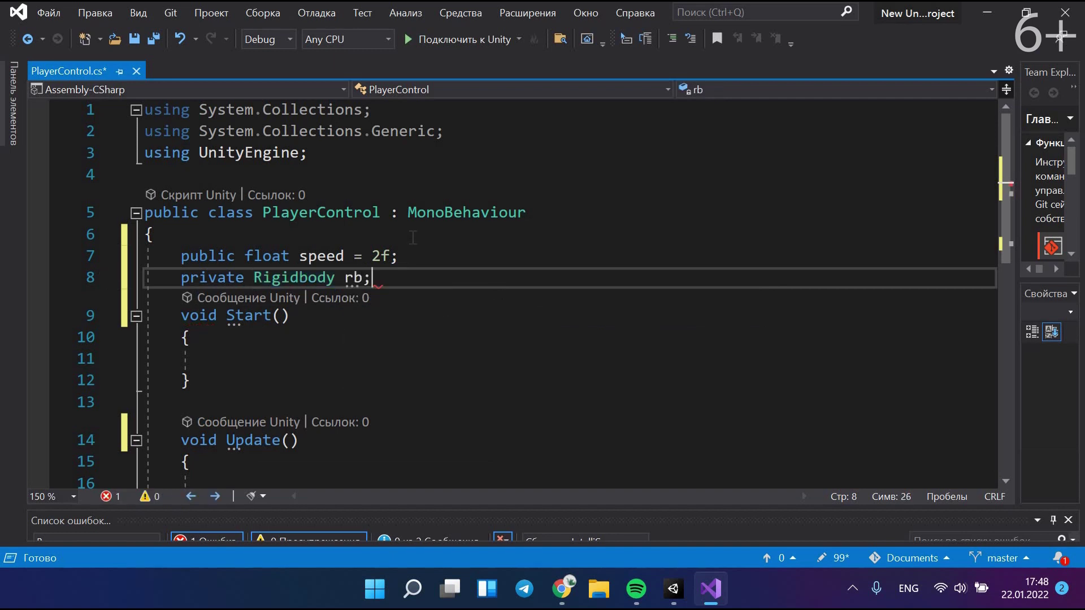
{"action": "scroll", "coordinate": [199, 349], "scroll_direction": "down", "scroll_amount": 1}
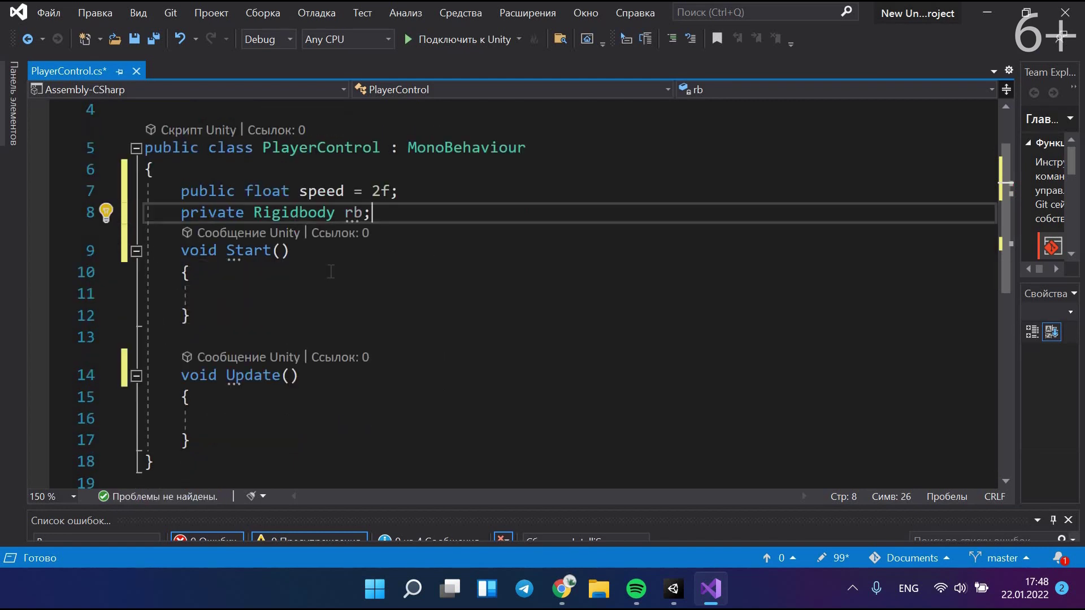
Write 'rb = GetComponent<Rigidbody>();' inside Start, completing names with IntelliSense.
{"action": "left_click", "coordinate": [253, 291]}
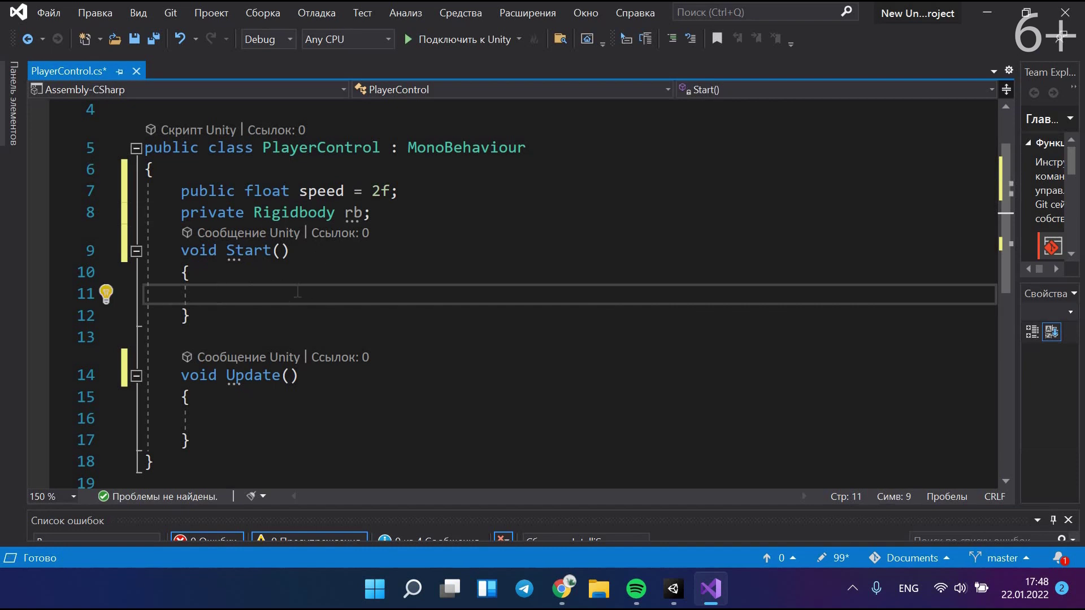
{"action": "type", "text": "rb="}
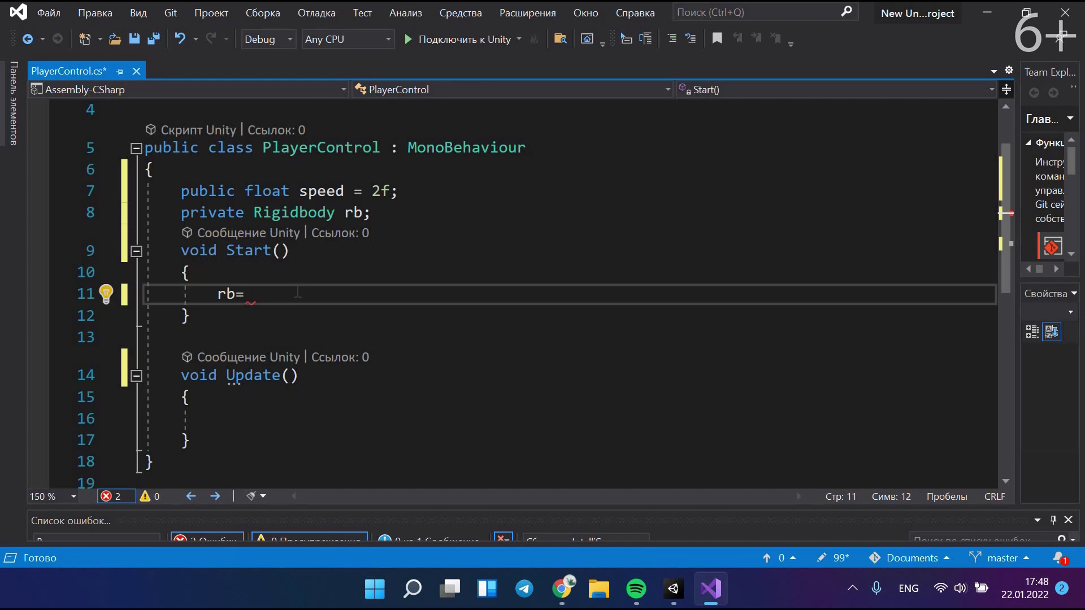
{"action": "type", "text": "Ge"}
{"action": "type", "text": "t"}
{"action": "key", "text": "Tab"}
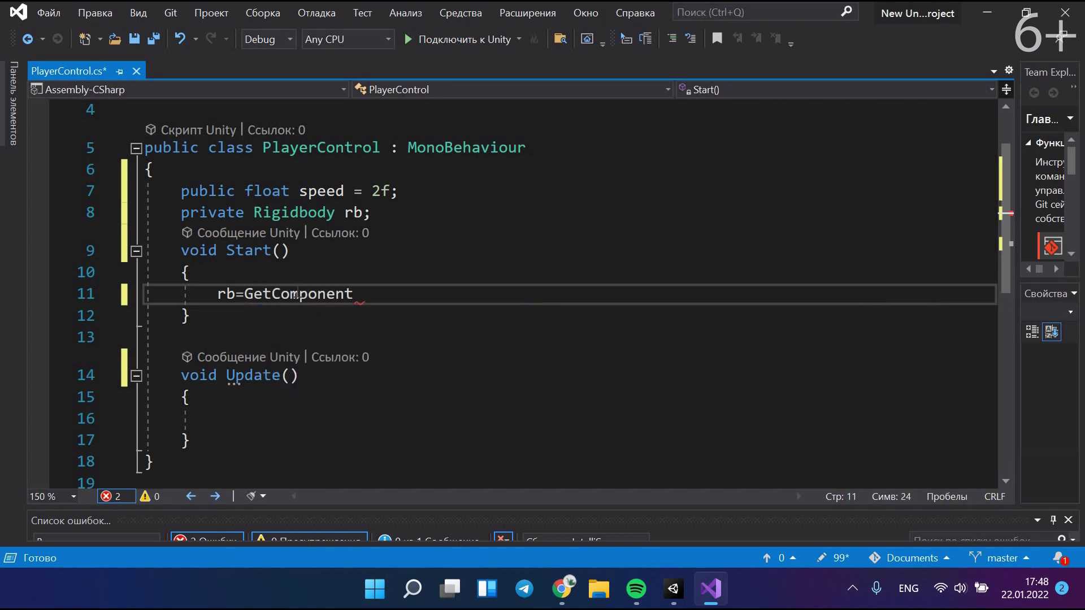
{"action": "type", "text": "<"}
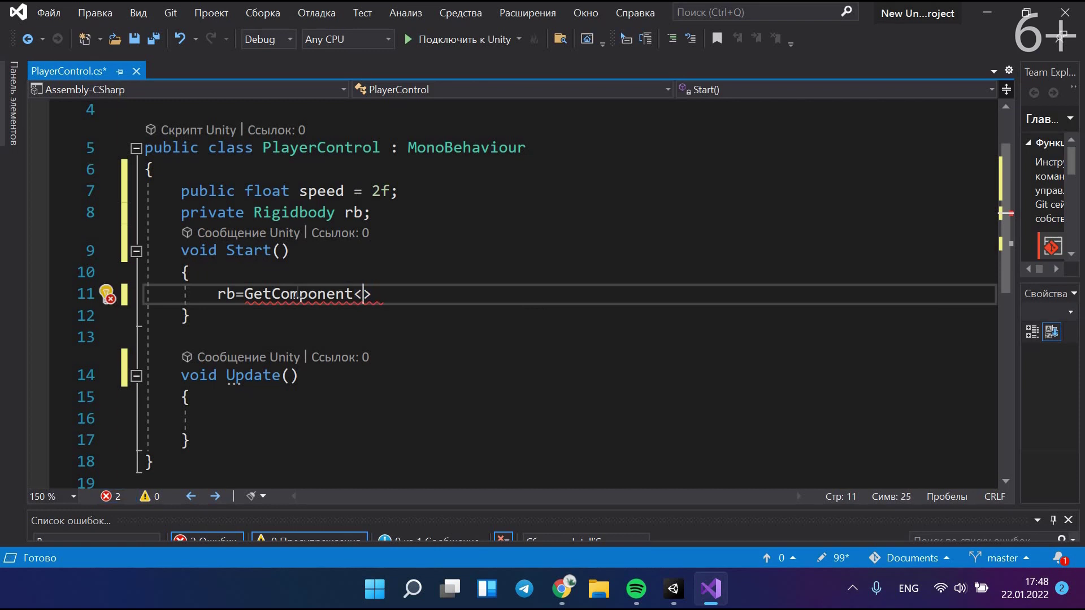
{"action": "type", "text": "Ri"}
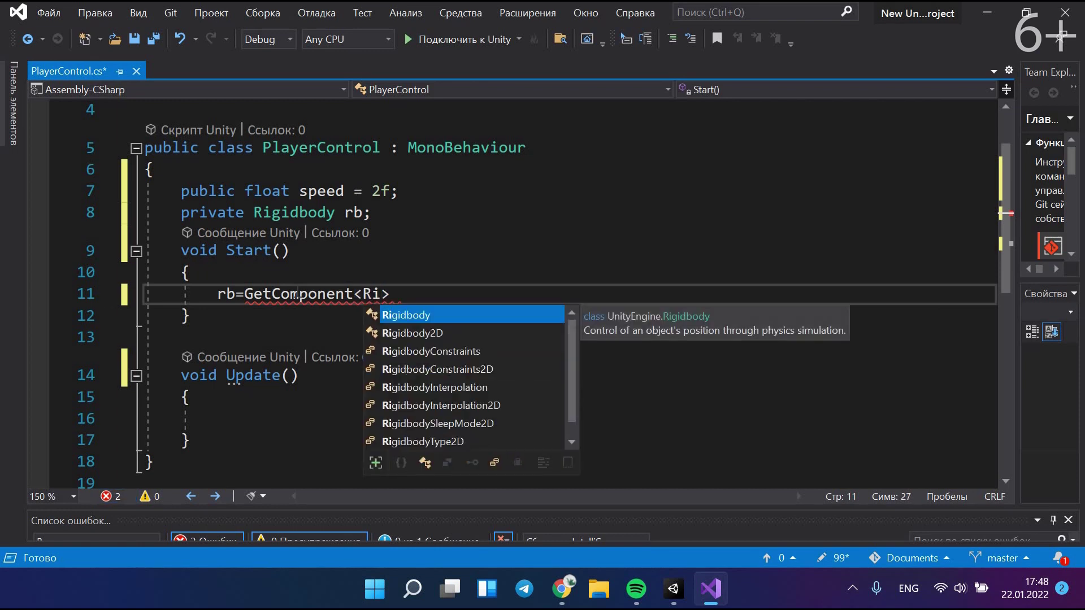
{"action": "key", "text": "Tab"}
{"action": "type", "text": ">()"}
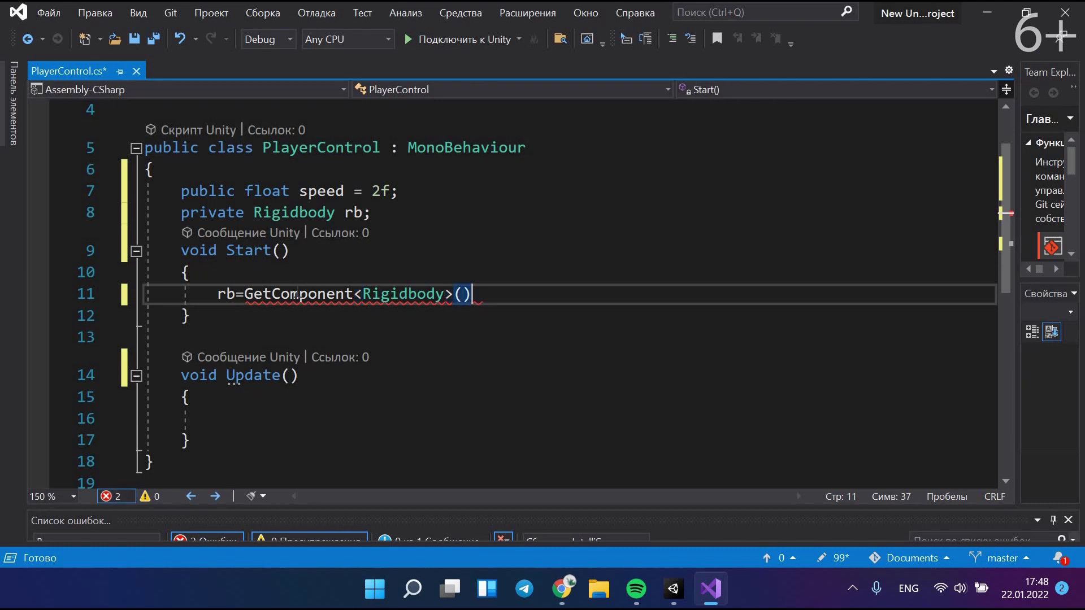
{"action": "type", "text": ";"}
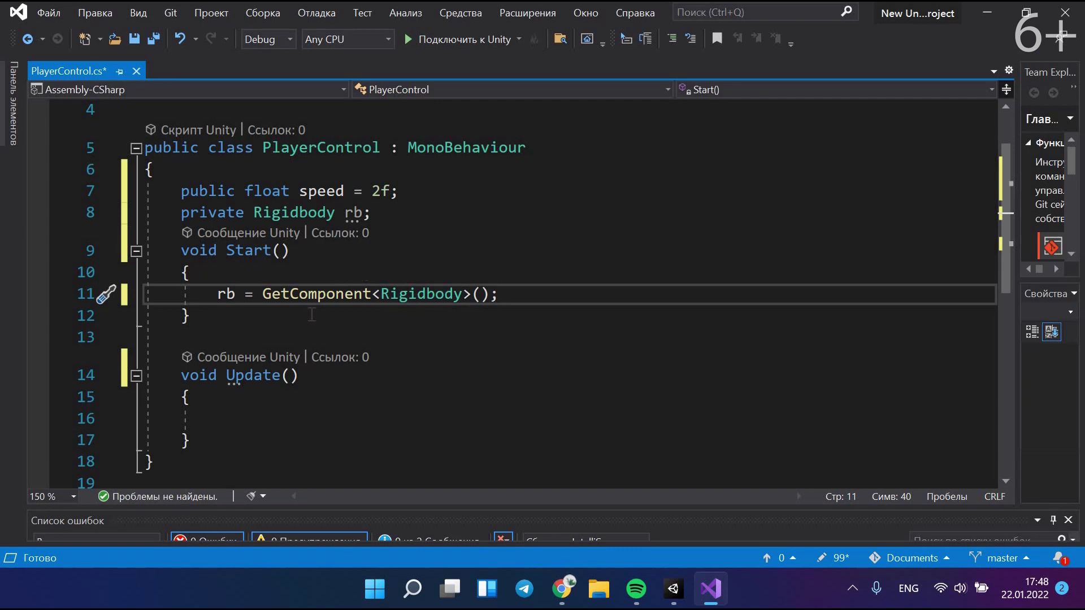
Review the rb assignment on line 11, then move to the empty line in Update.
{"action": "scroll", "coordinate": [317, 181], "scroll_direction": "up", "scroll_amount": 1}
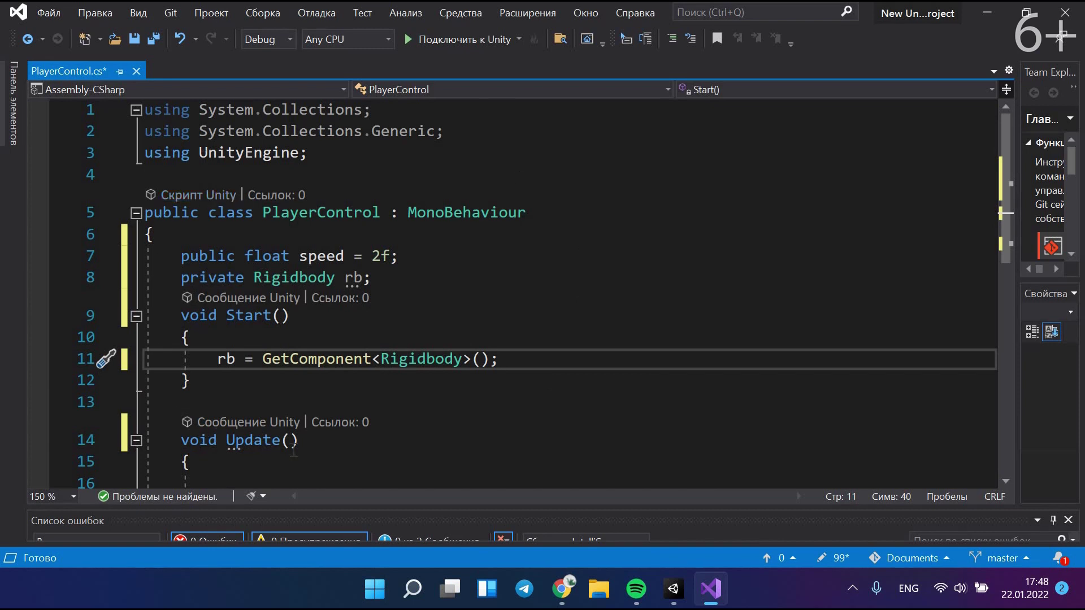
{"action": "key", "text": "Home"}
{"action": "key", "text": "shift+End"}
{"action": "left_click", "coordinate": [547, 363]}
{"action": "scroll", "coordinate": [543, 361], "scroll_direction": "down", "scroll_amount": 1}
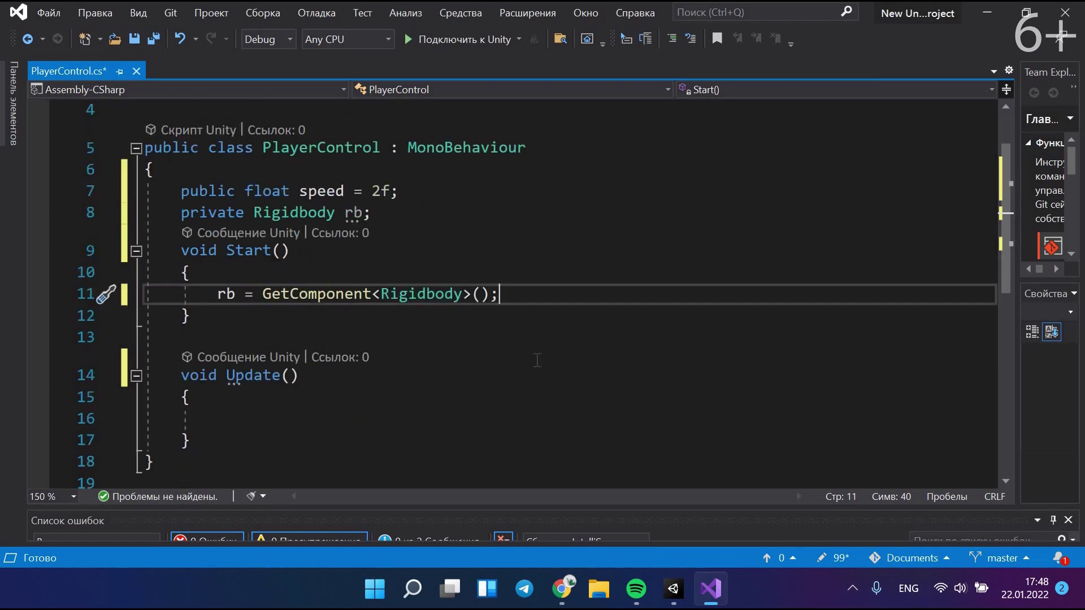
{"action": "scroll", "coordinate": [298, 358], "scroll_direction": "down", "scroll_amount": 1}
{"action": "left_click", "coordinate": [298, 358]}
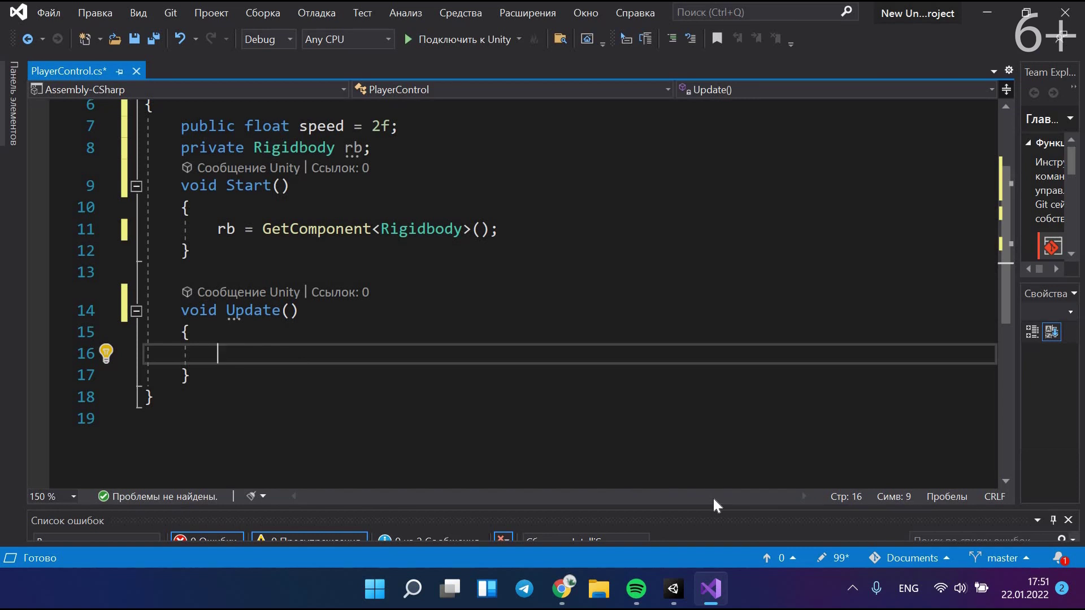
Check the uses of rb, then write rb.AddForce() in Update.
{"action": "scroll", "coordinate": [241, 204], "scroll_direction": "up", "scroll_amount": 1}
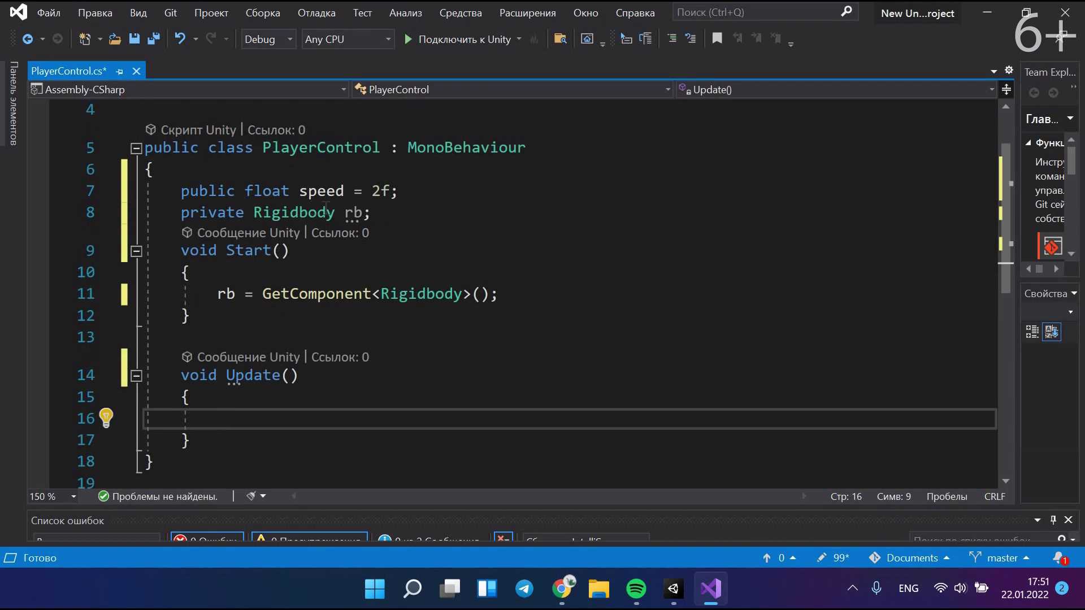
{"action": "left_click", "coordinate": [352, 214]}
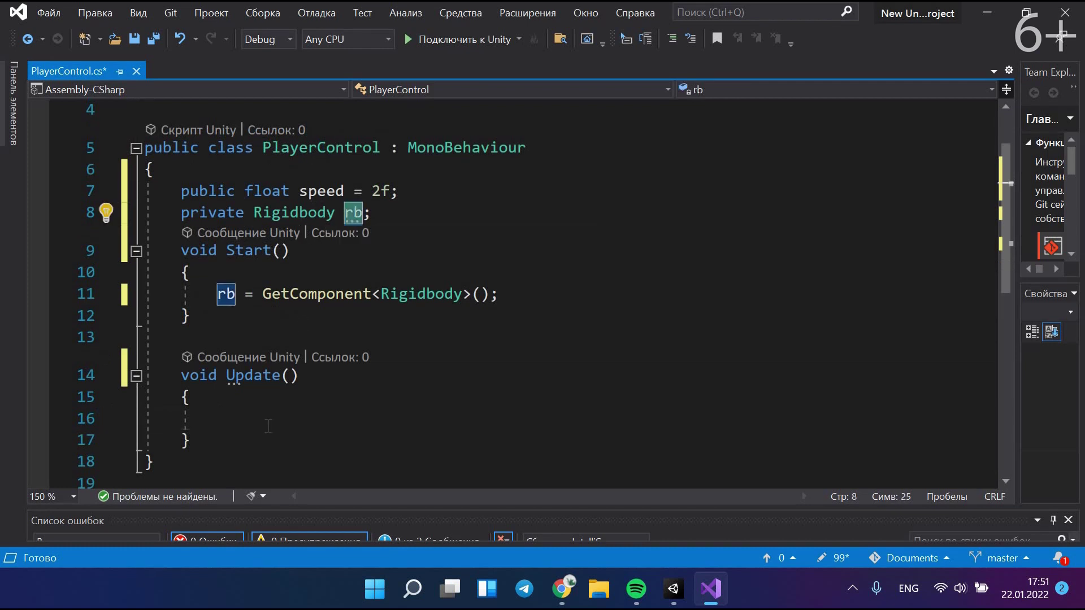
{"action": "left_click", "coordinate": [268, 426]}
{"action": "type", "text": "rb"}
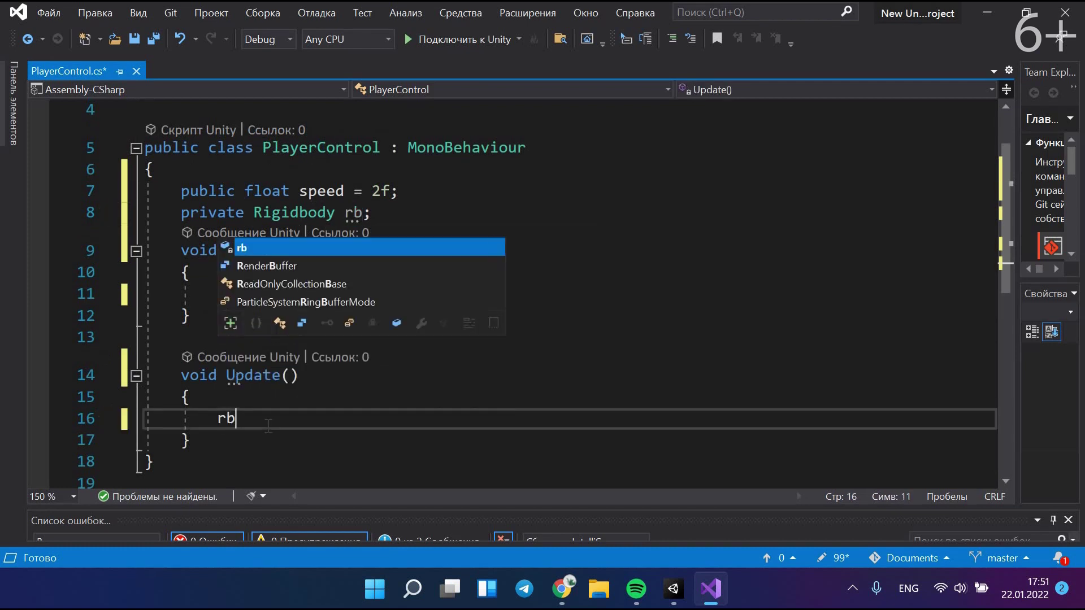
{"action": "type", "text": "."}
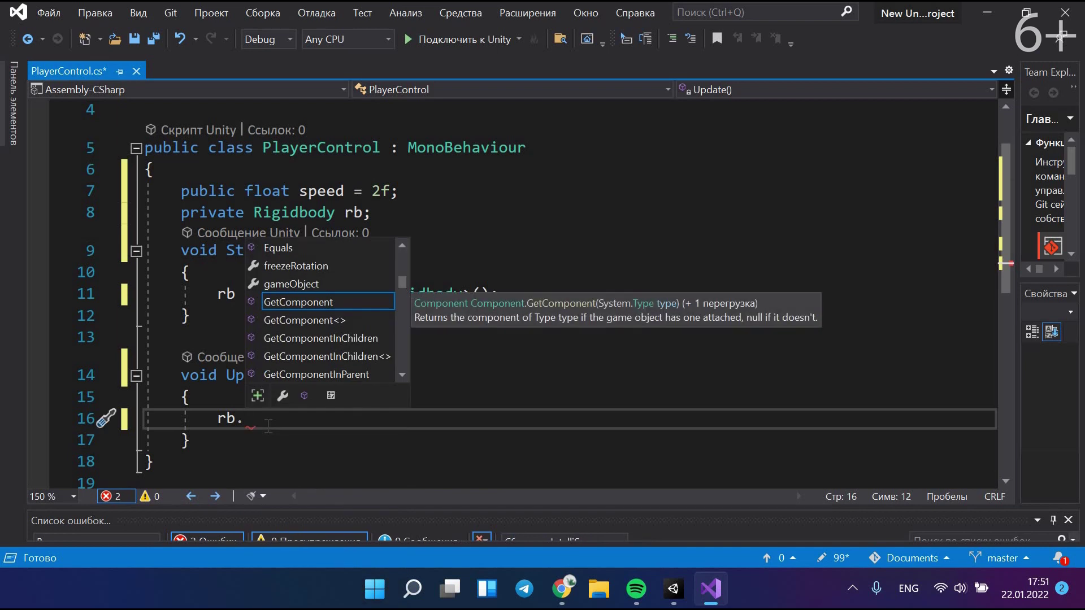
{"action": "type", "text": "Add"}
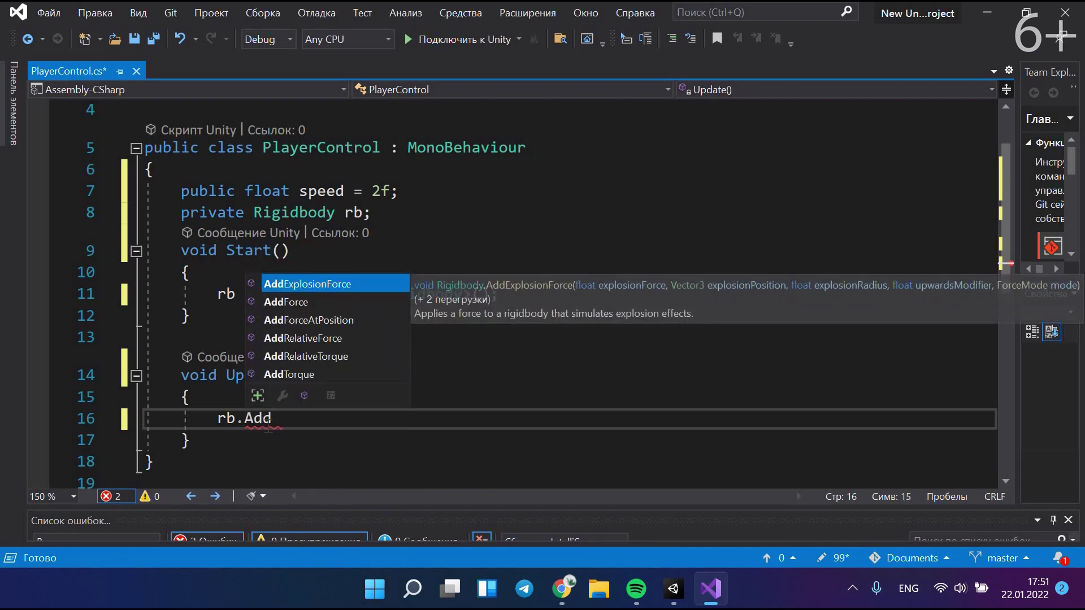
{"action": "type", "text": "Force("}
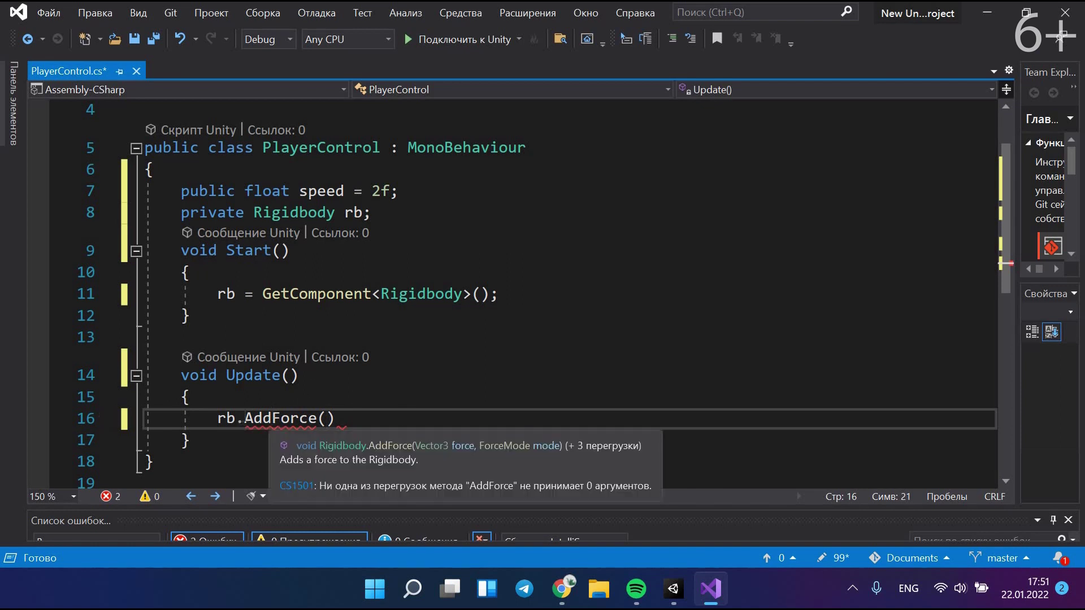
{"action": "double_click", "coordinate": [281, 419]}
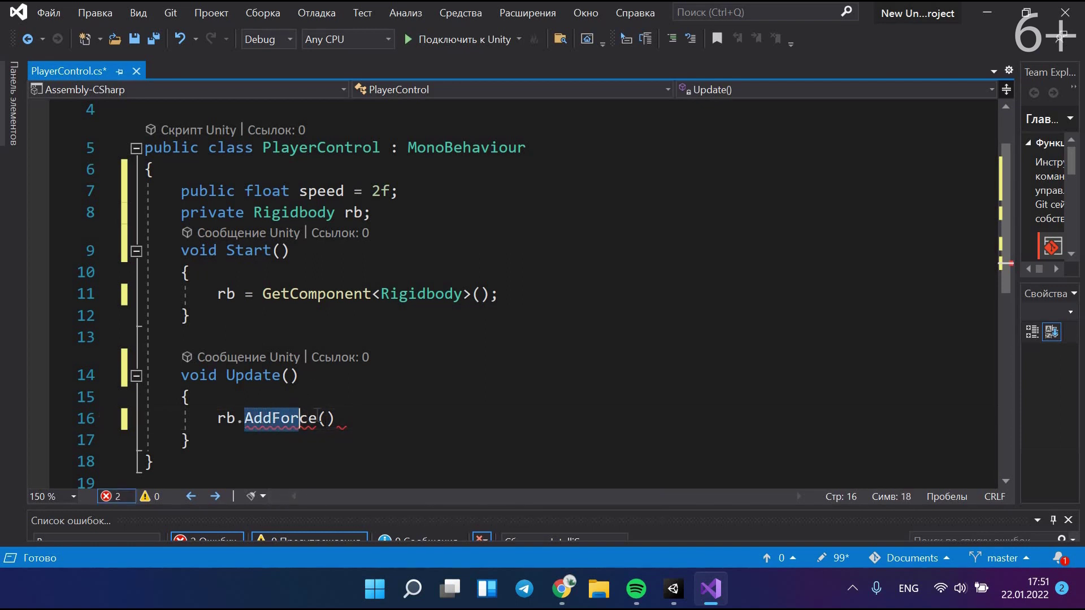
{"action": "left_click", "coordinate": [362, 417]}
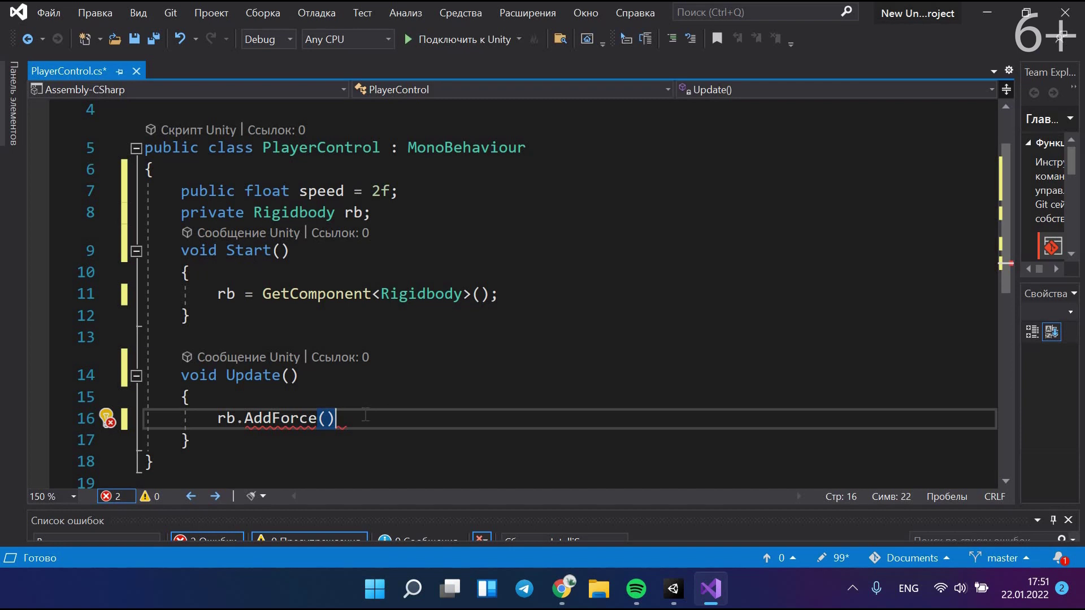
Fill AddForce's argument with transform.forward * speed, end with a semicolon, and save the script.
{"action": "key", "text": "Left"}
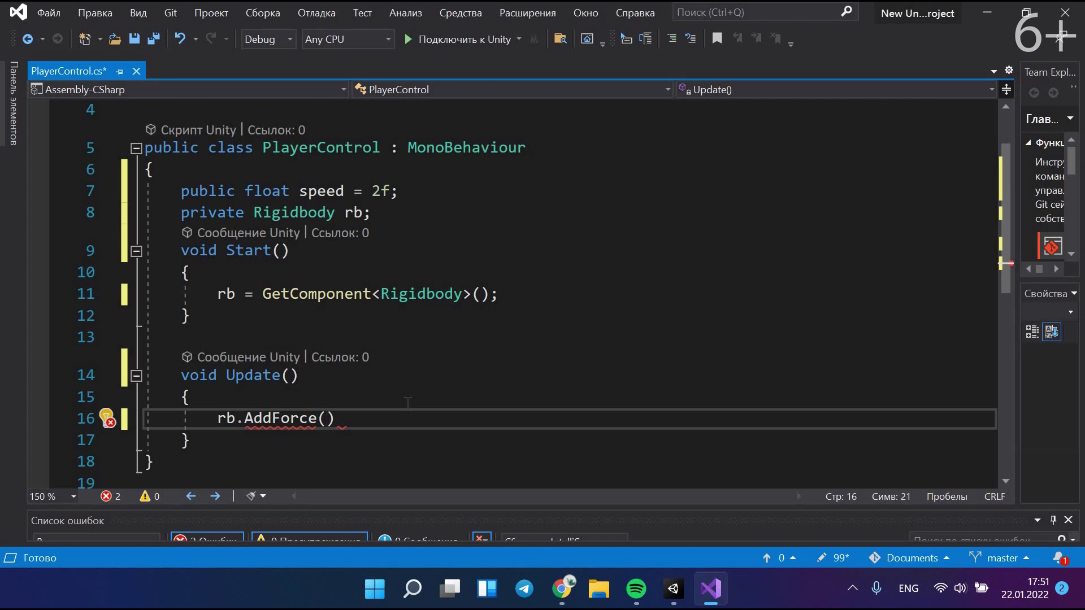
{"action": "type", "text": "trans"}
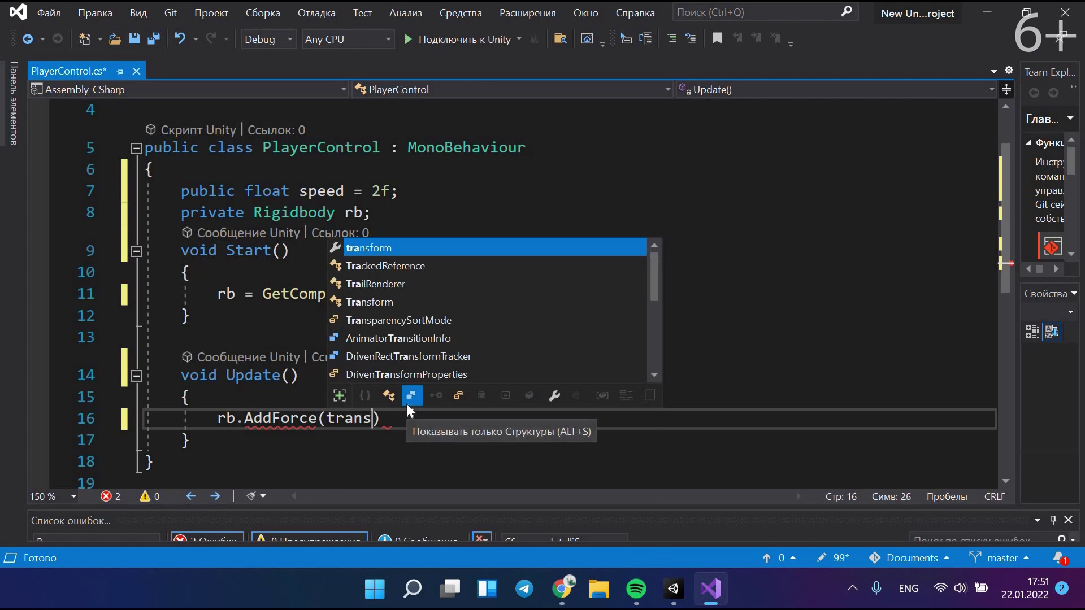
{"action": "type", "text": "form"}
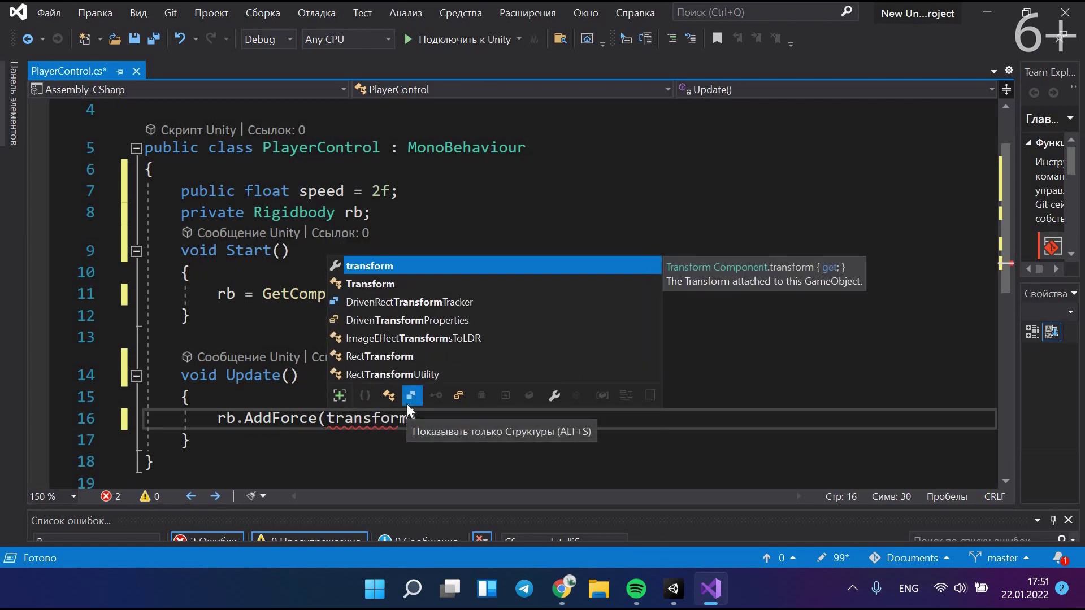
{"action": "key", "text": "BackSpace"}
{"action": "type", "text": "."}
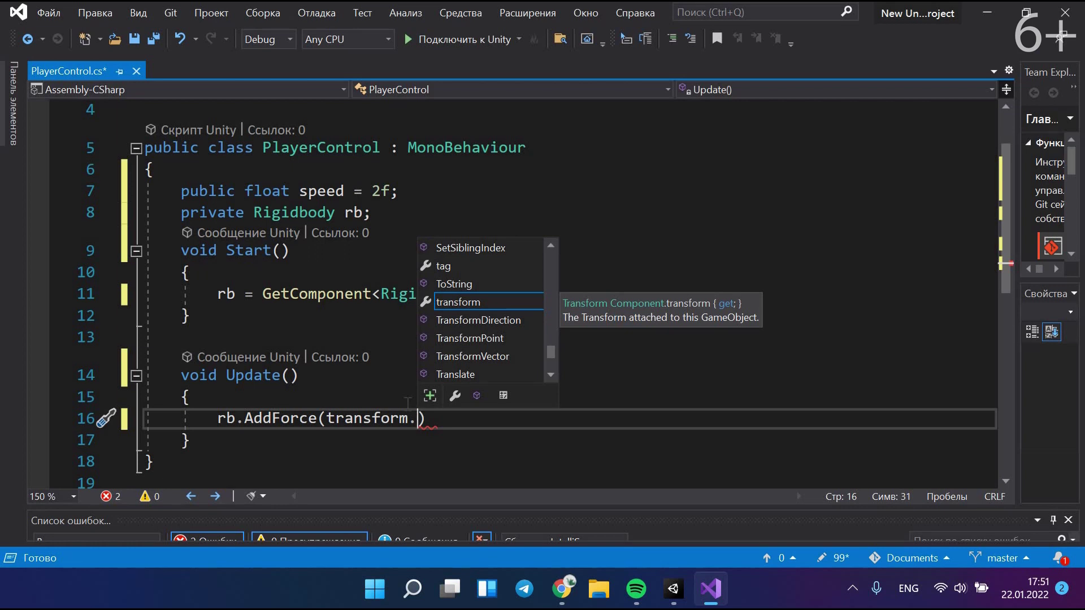
{"action": "type", "text": "for"}
{"action": "key", "text": "Tab"}
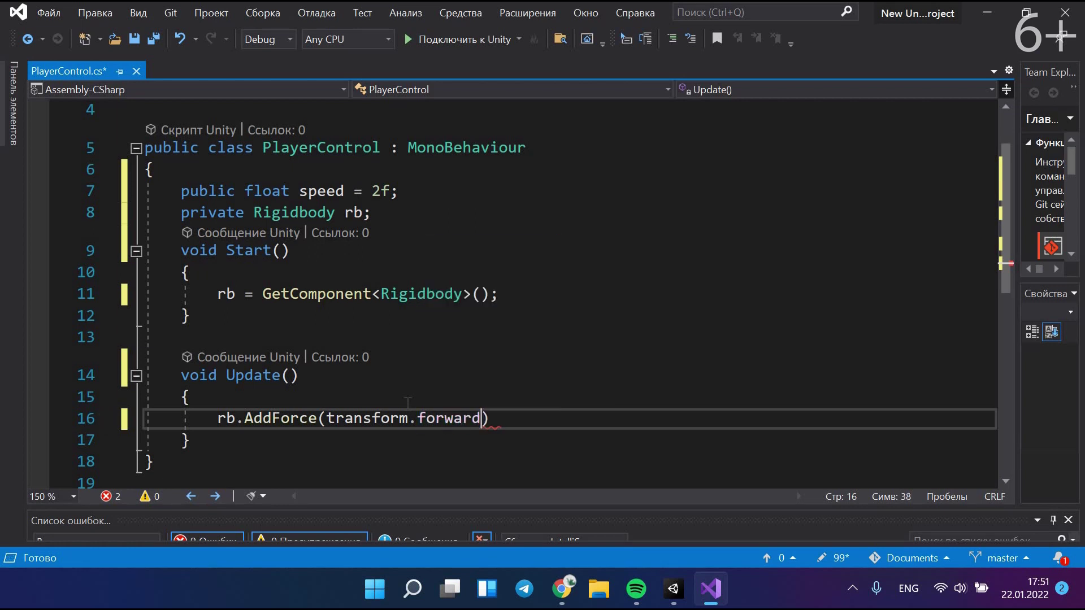
{"action": "type", "text": "*"}
{"action": "left_click_drag", "start_coordinate": [327, 419], "coordinate": [480, 419]}
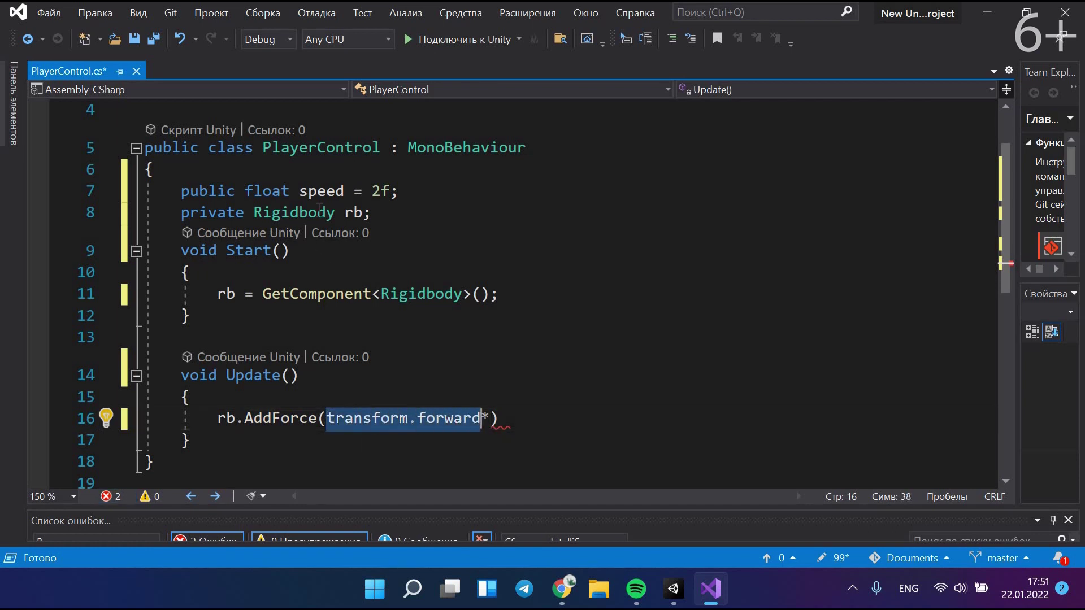
{"action": "left_click", "coordinate": [492, 418]}
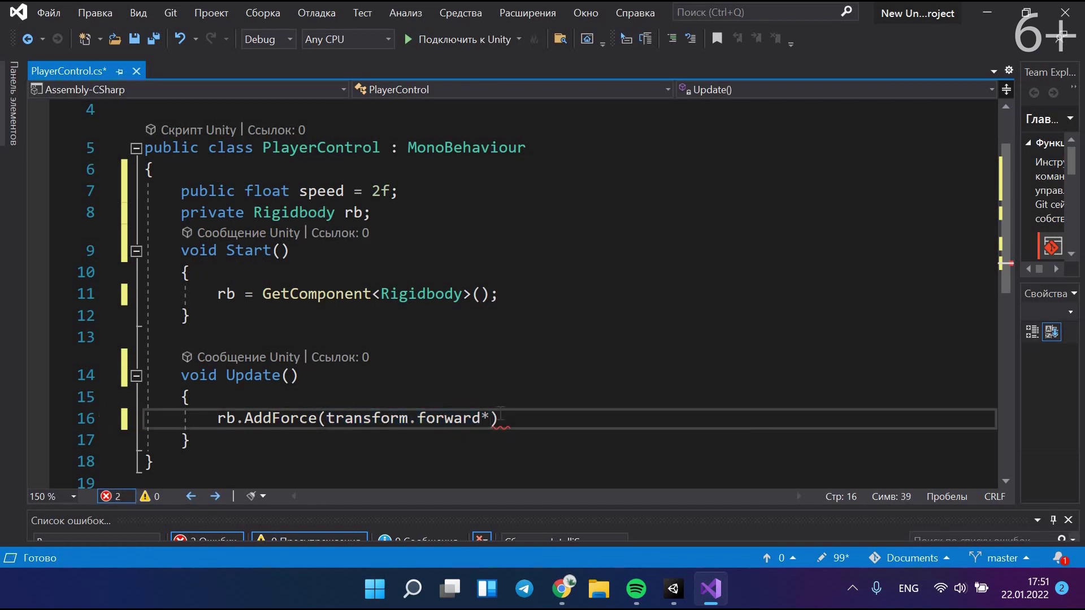
{"action": "type", "text": "speed"}
{"action": "key", "text": "End"}
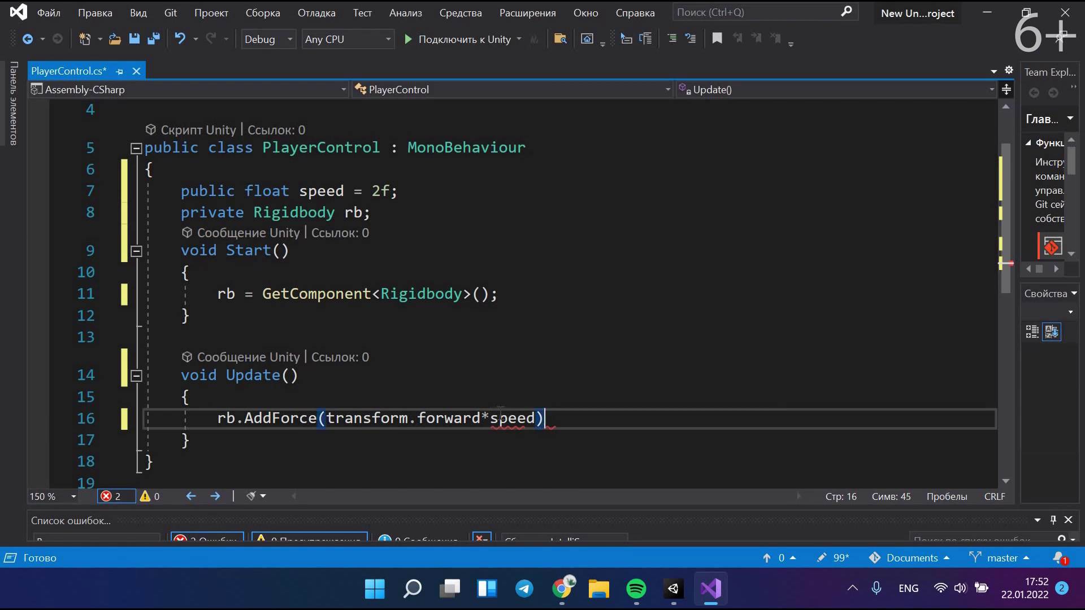
{"action": "type", "text": ";"}
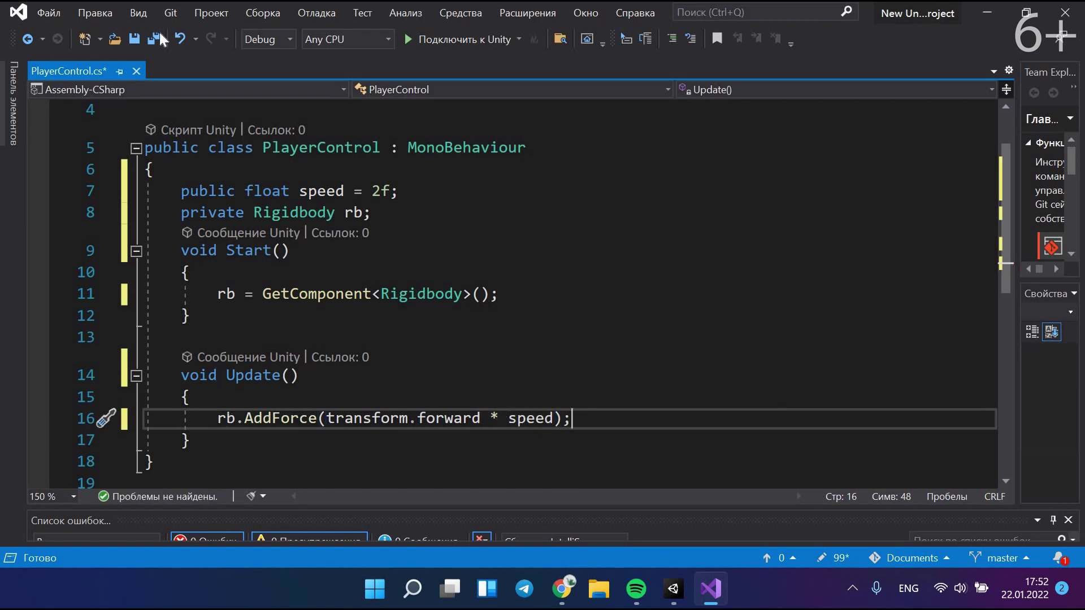
{"action": "left_click", "coordinate": [153, 39]}
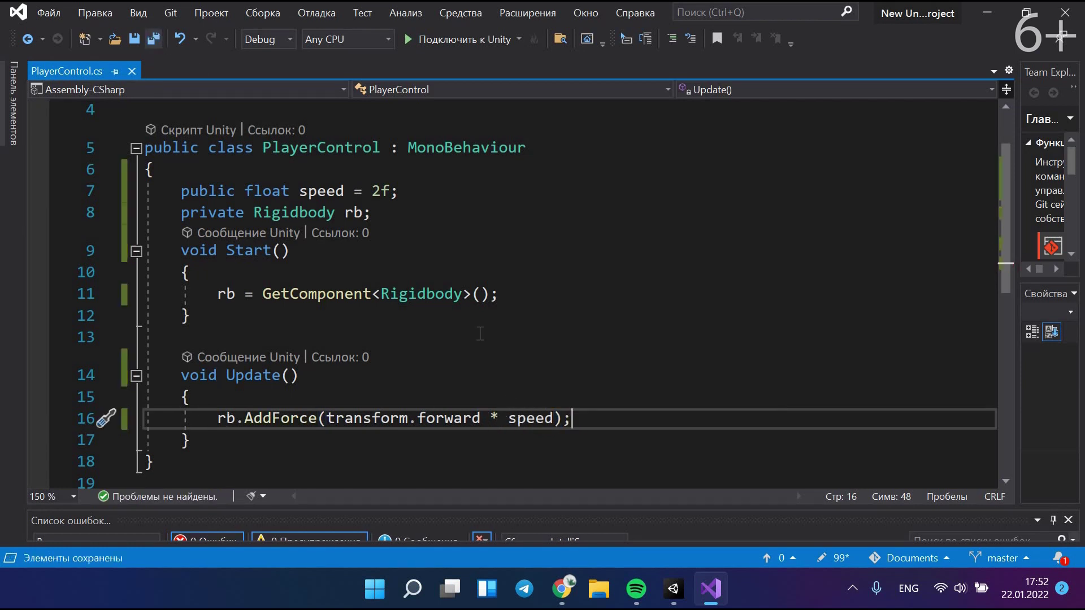
Untick Freeze Rotation X, Y and Z on the cube's Rigidbody.
{"action": "left_click", "coordinate": [672, 591]}
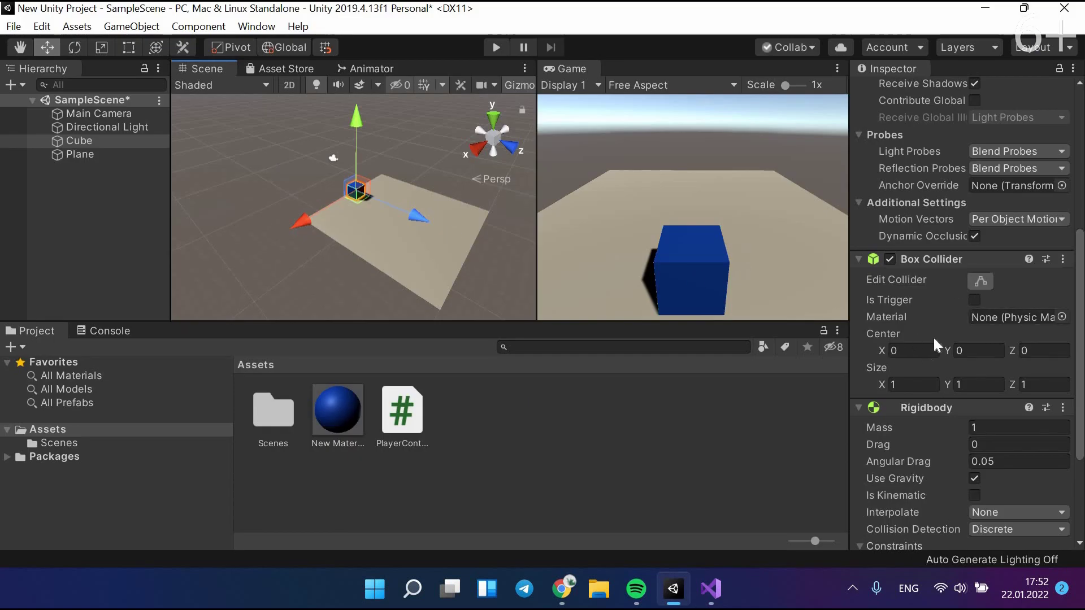
{"action": "scroll", "coordinate": [934, 338], "scroll_direction": "down", "scroll_amount": 3}
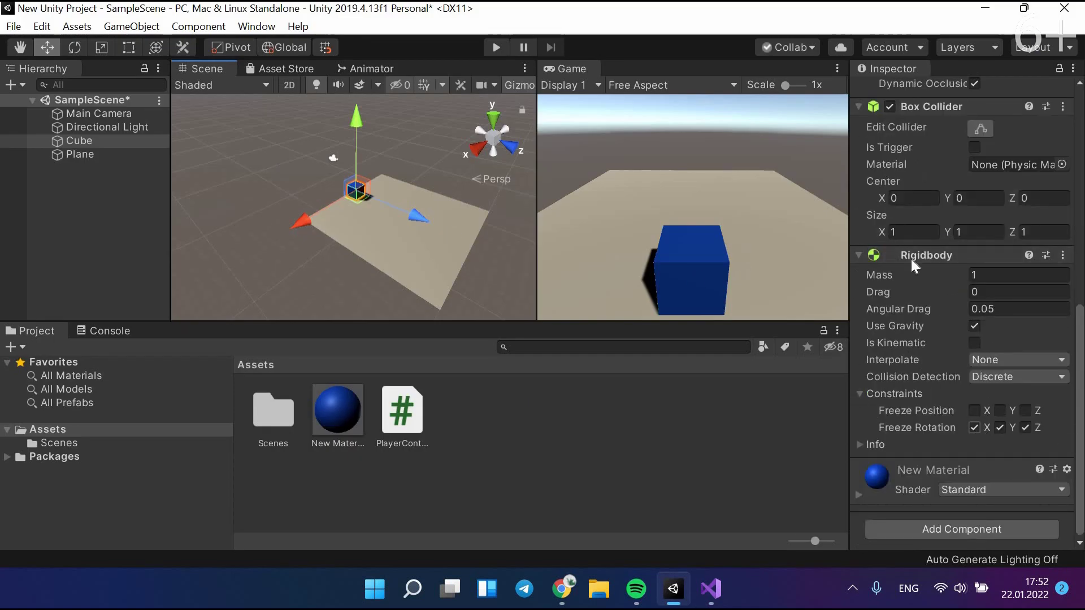
{"action": "left_click", "coordinate": [974, 427]}
{"action": "left_click", "coordinate": [1000, 427]}
{"action": "left_click", "coordinate": [1025, 428]}
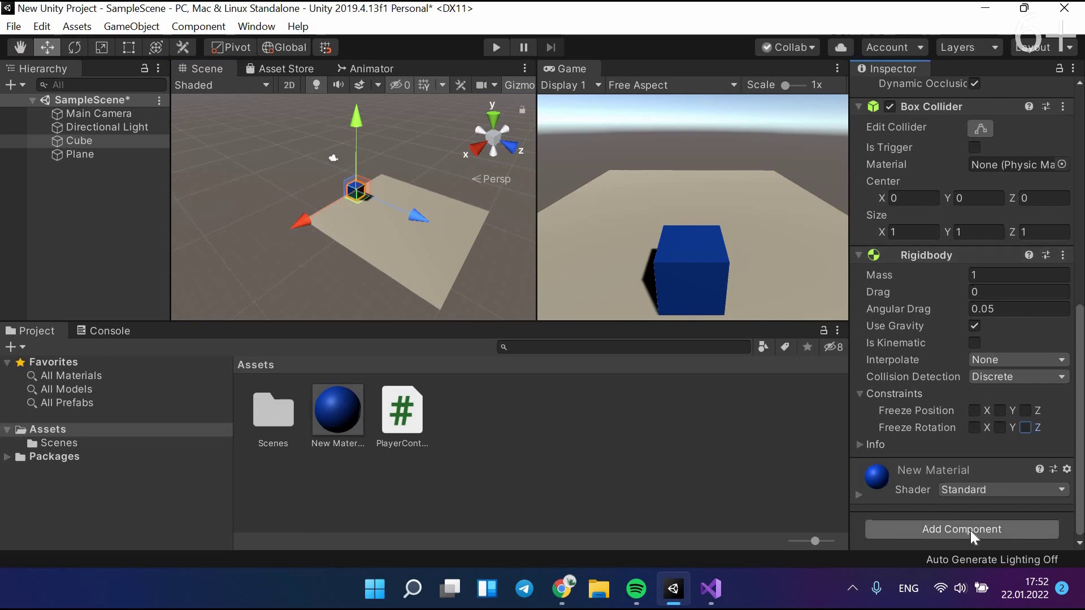
Browse Add Component > Physics without adding anything, then drag PlayerControl onto the cube's Inspector.
{"action": "left_click", "coordinate": [971, 531]}
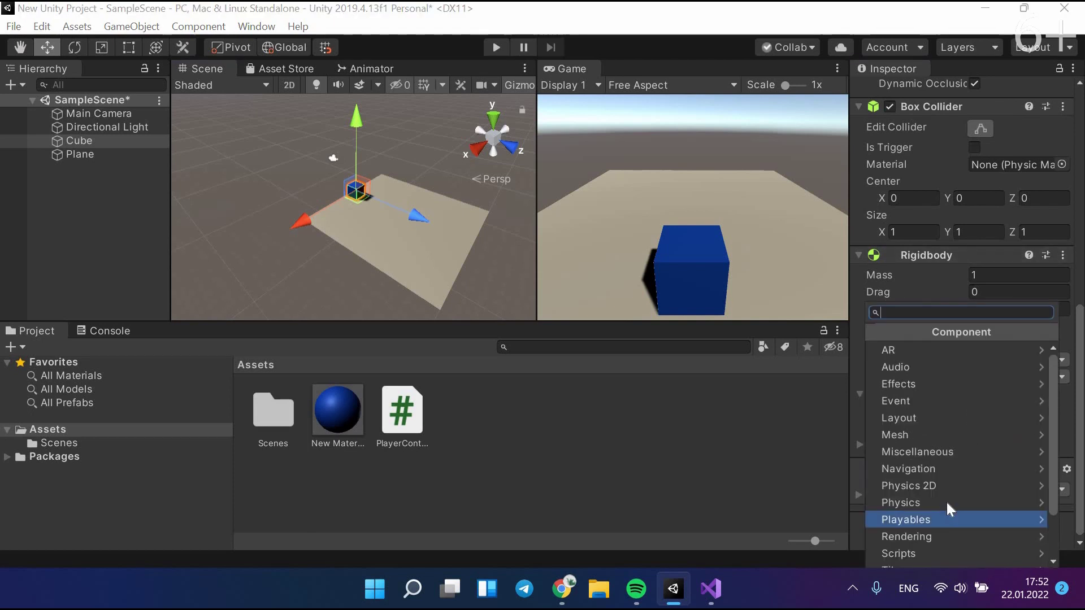
{"action": "left_click", "coordinate": [948, 503]}
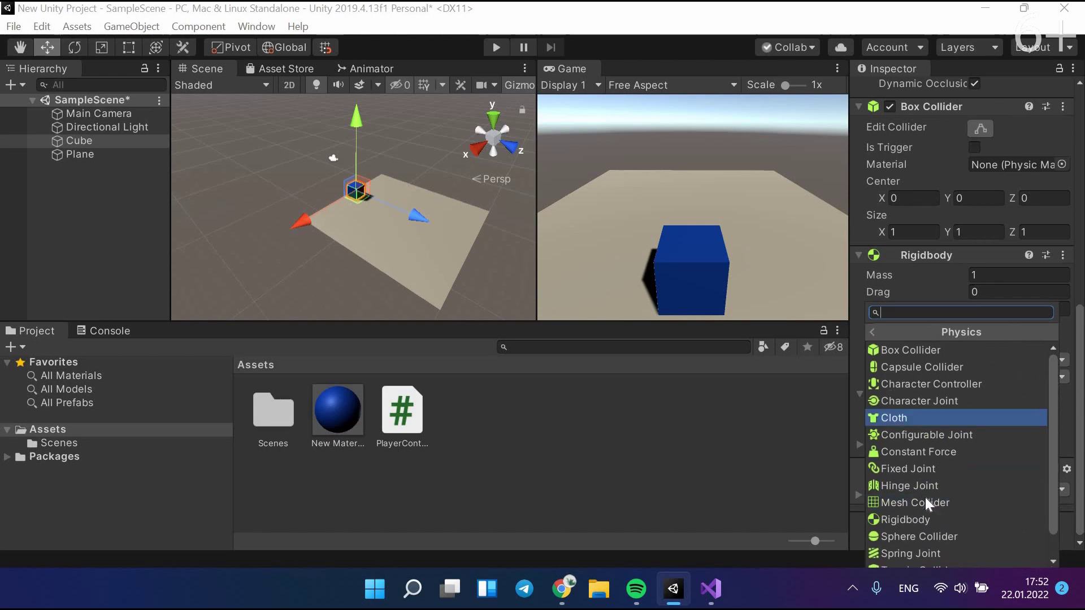
{"action": "scroll", "coordinate": [921, 498], "scroll_direction": "down", "scroll_amount": 1}
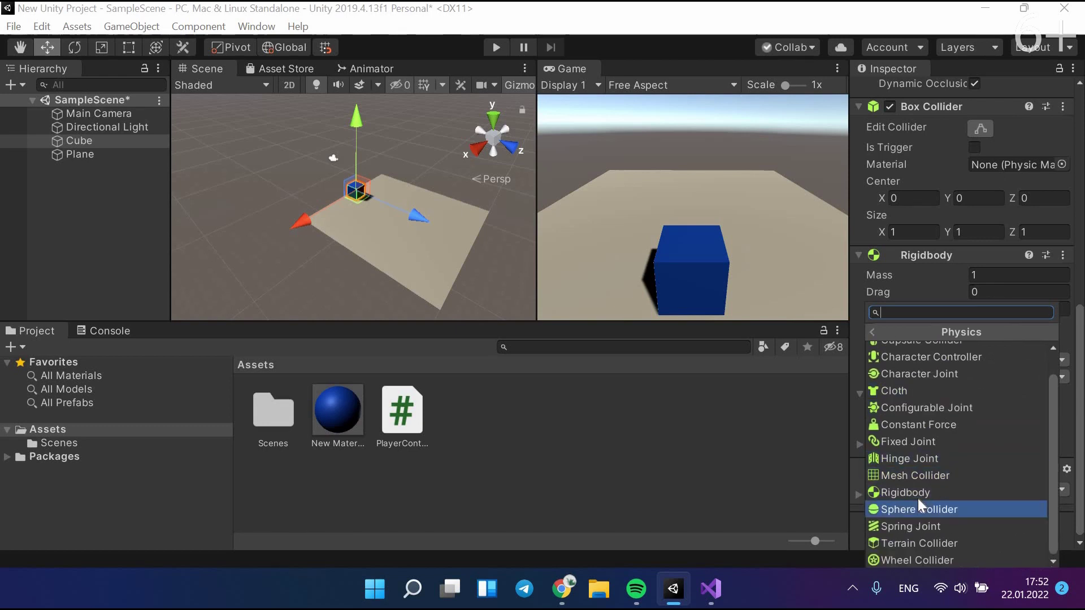
{"action": "left_click", "coordinate": [846, 416]}
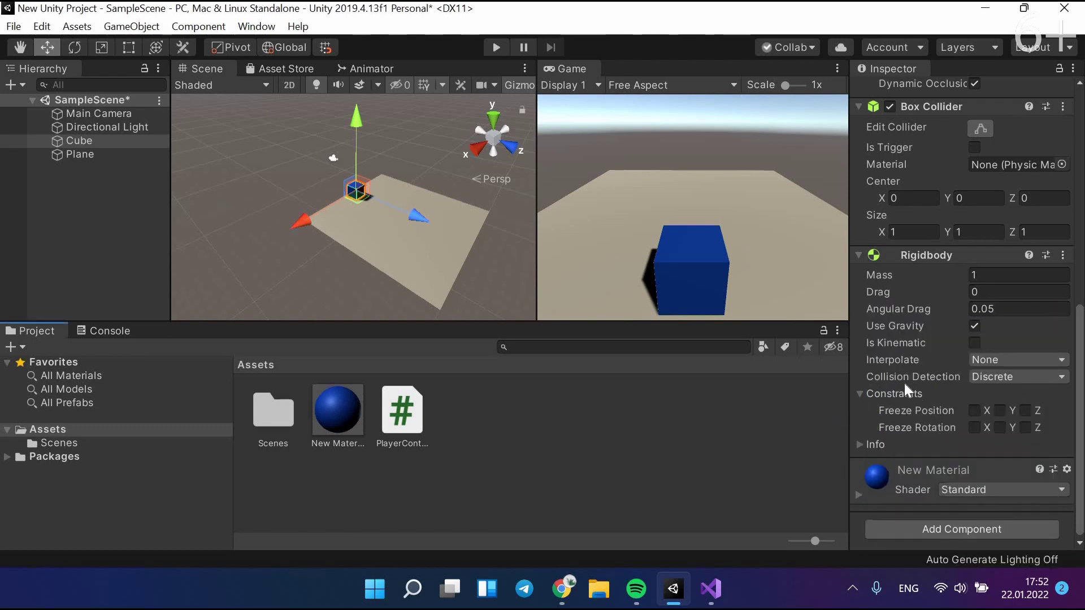
{"action": "scroll", "coordinate": [888, 279], "scroll_direction": "up", "scroll_amount": 5}
{"action": "scroll", "coordinate": [904, 282], "scroll_direction": "down", "scroll_amount": 5}
{"action": "left_click_drag", "start_coordinate": [414, 408], "coordinate": [918, 246]}
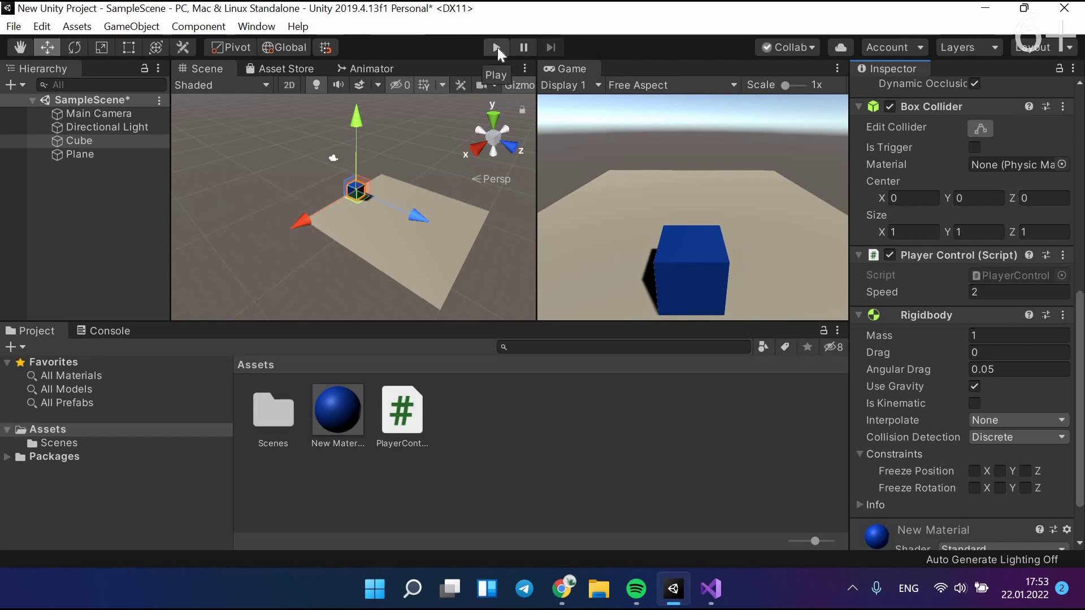
Prefix Update on line 14 with 'Fixed' to make FixedUpdate, save, and go back to Unity.
{"action": "left_click", "coordinate": [713, 589]}
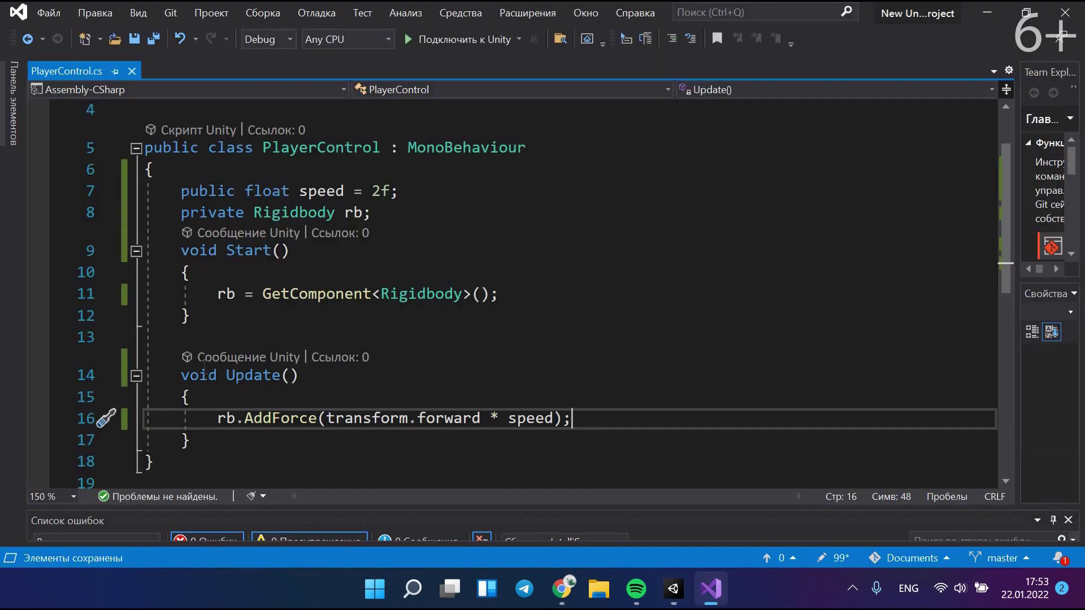
{"action": "left_click", "coordinate": [227, 376]}
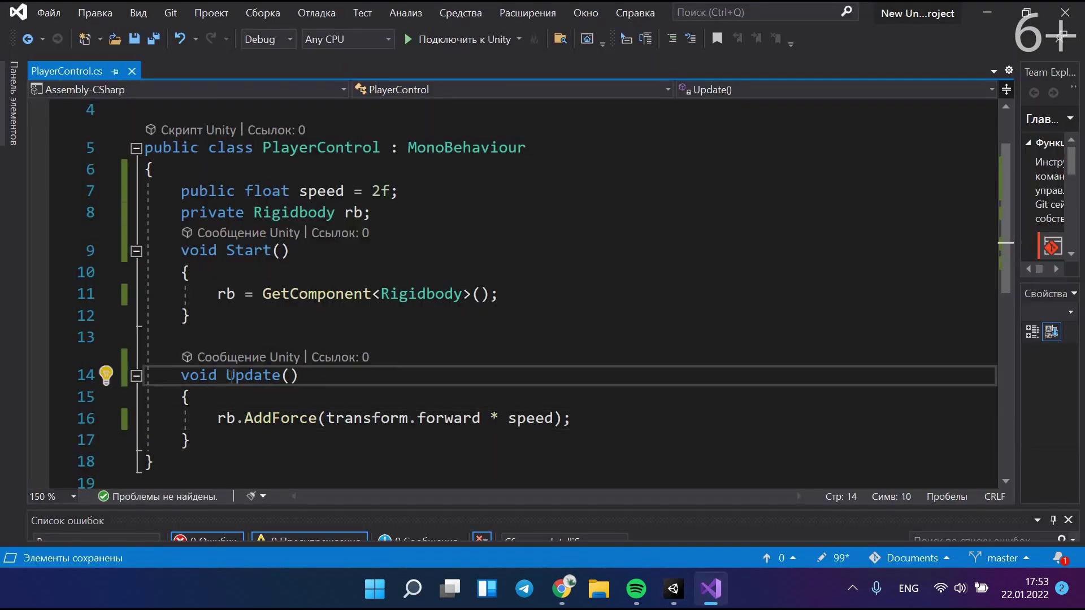
{"action": "type", "text": "Fixed"}
{"action": "key", "text": "Down"}
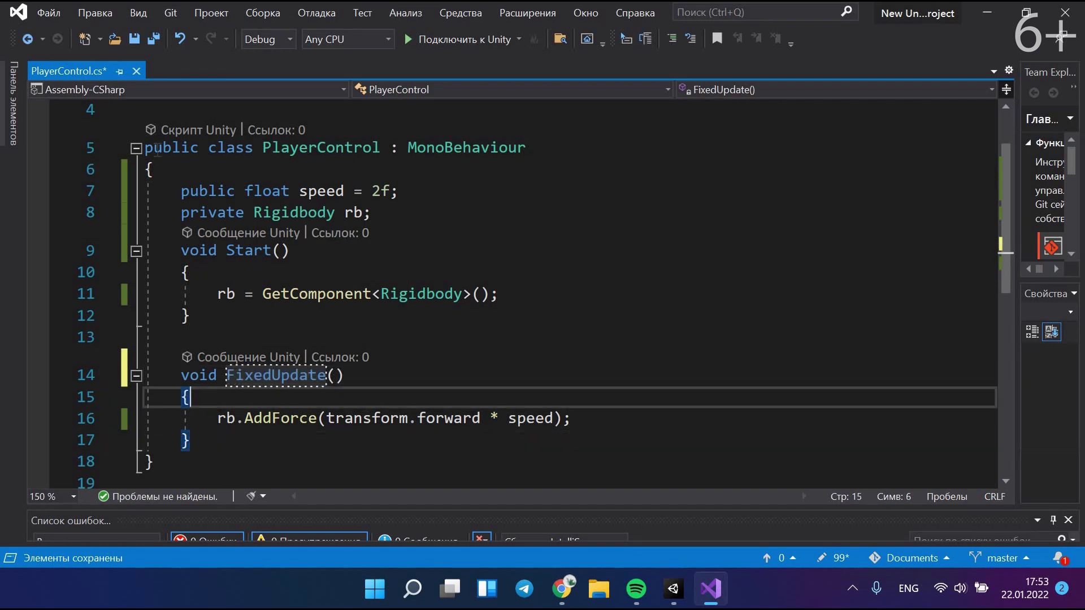
{"action": "left_click", "coordinate": [150, 43]}
{"action": "left_click", "coordinate": [987, 12]}
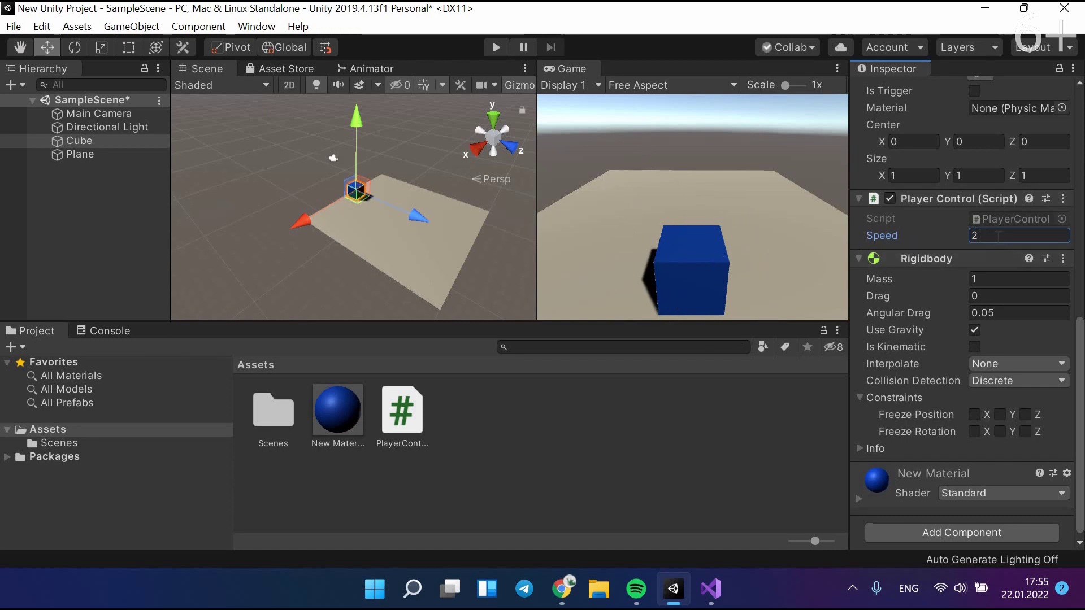
Append 0 to the Player Control Speed field, changing it from 2 to 20.
{"action": "type", "text": "0"}
{"action": "scroll", "coordinate": [856, 327], "scroll_direction": "up", "scroll_amount": 10}
{"action": "scroll", "coordinate": [857, 327], "scroll_direction": "down", "scroll_amount": 4}
{"action": "scroll", "coordinate": [856, 328], "scroll_direction": "down", "scroll_amount": 4}
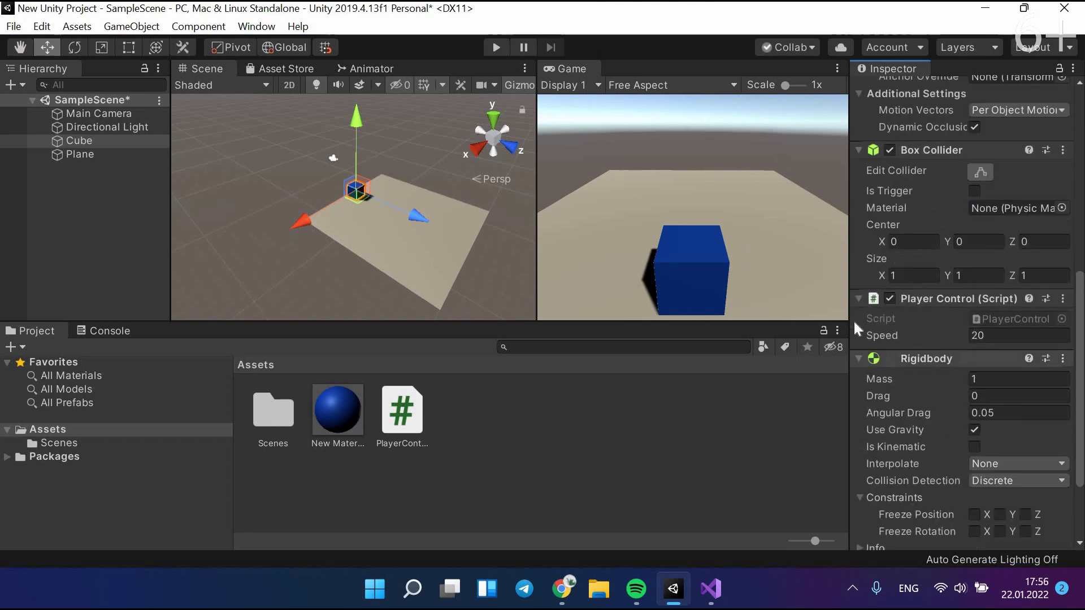
{"action": "left_click", "coordinate": [716, 585]}
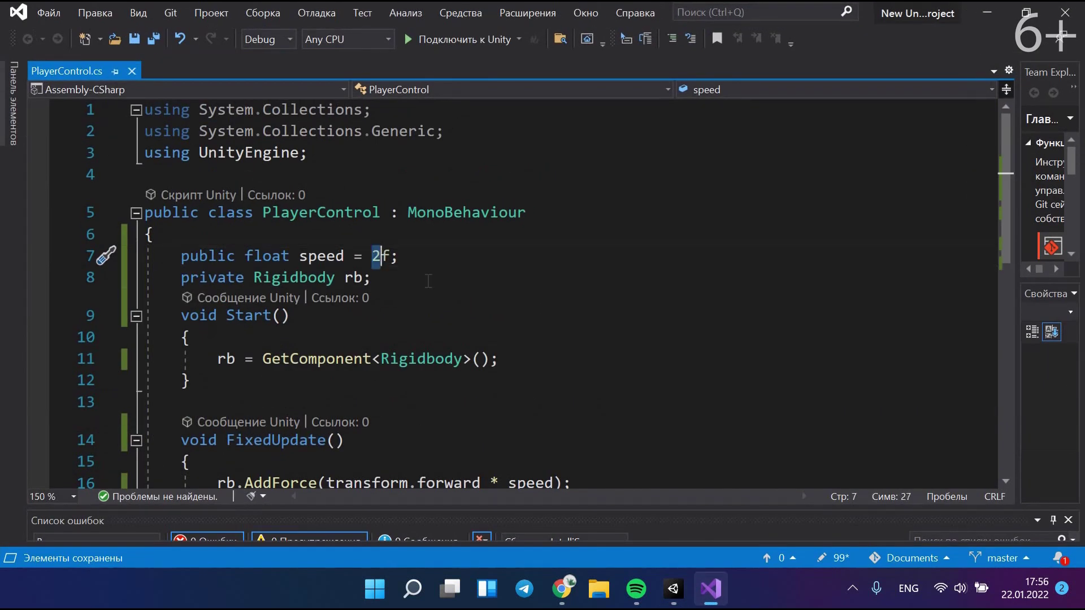
Look over the speed = 2f default on line 7 without editing, then minimize Visual Studio.
{"action": "left_click", "coordinate": [442, 261]}
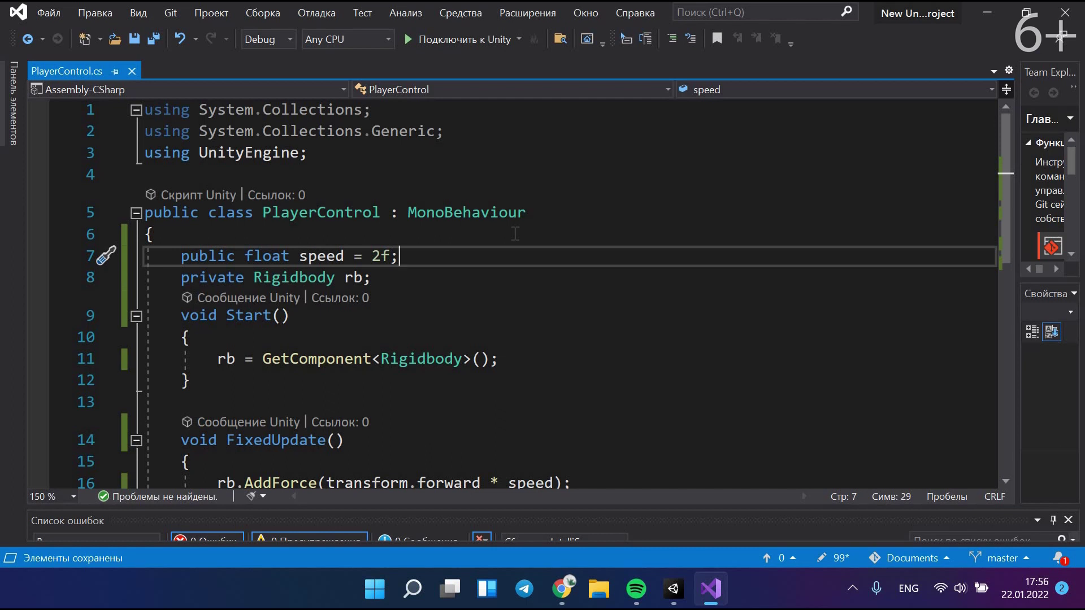
{"action": "left_click", "coordinate": [380, 256]}
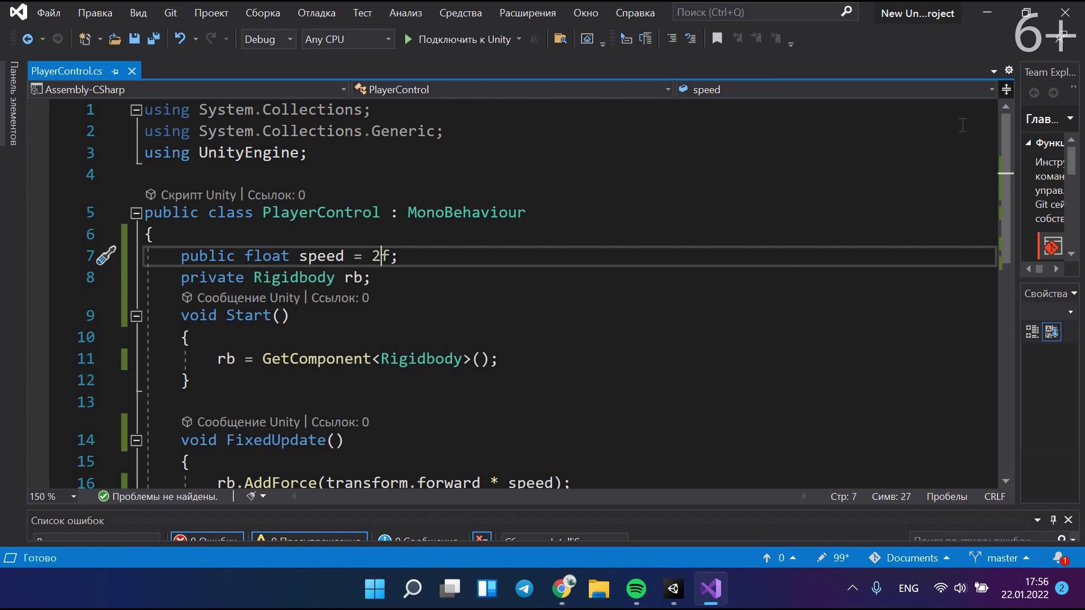
{"action": "left_click", "coordinate": [985, 19]}
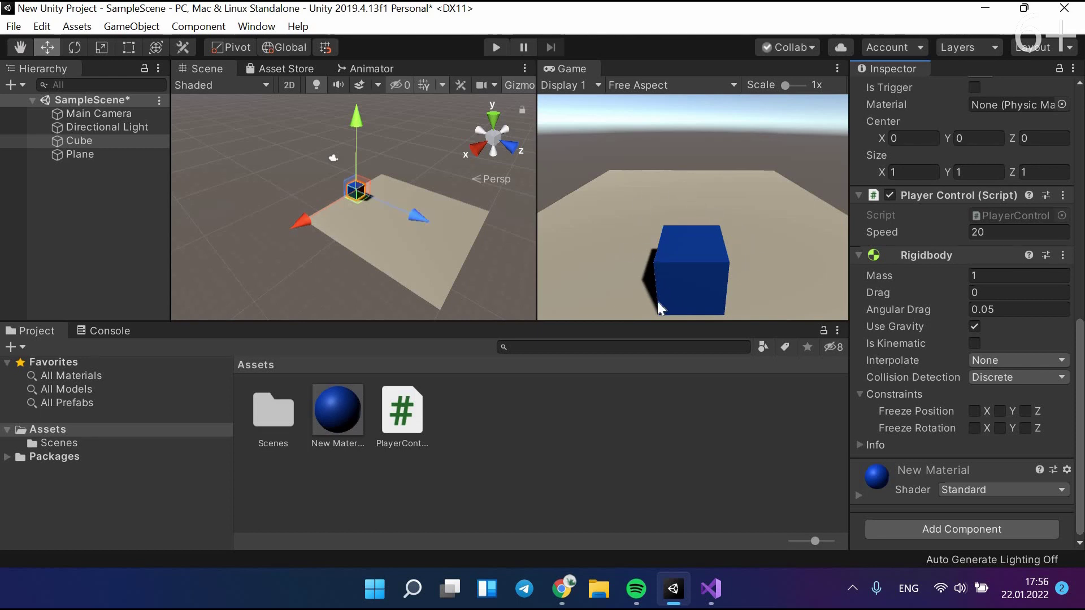
Freeze the cube's rotation on X, Y and Z, then run and stop the scene.
{"action": "left_click", "coordinate": [974, 427]}
{"action": "left_click", "coordinate": [1000, 428]}
{"action": "left_click", "coordinate": [1026, 428]}
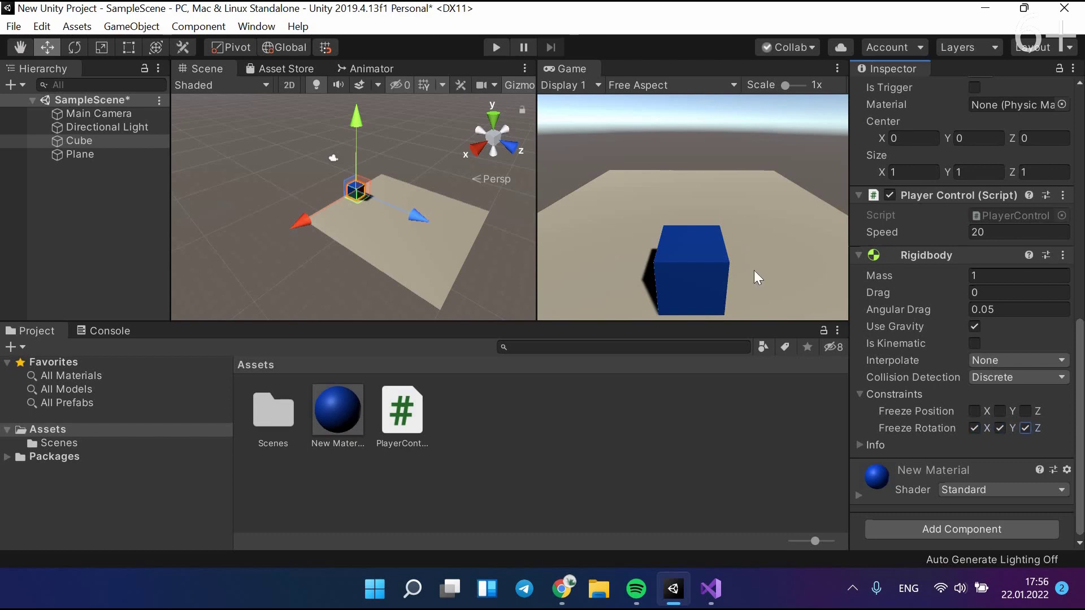
{"action": "key", "text": "ctrl+p"}
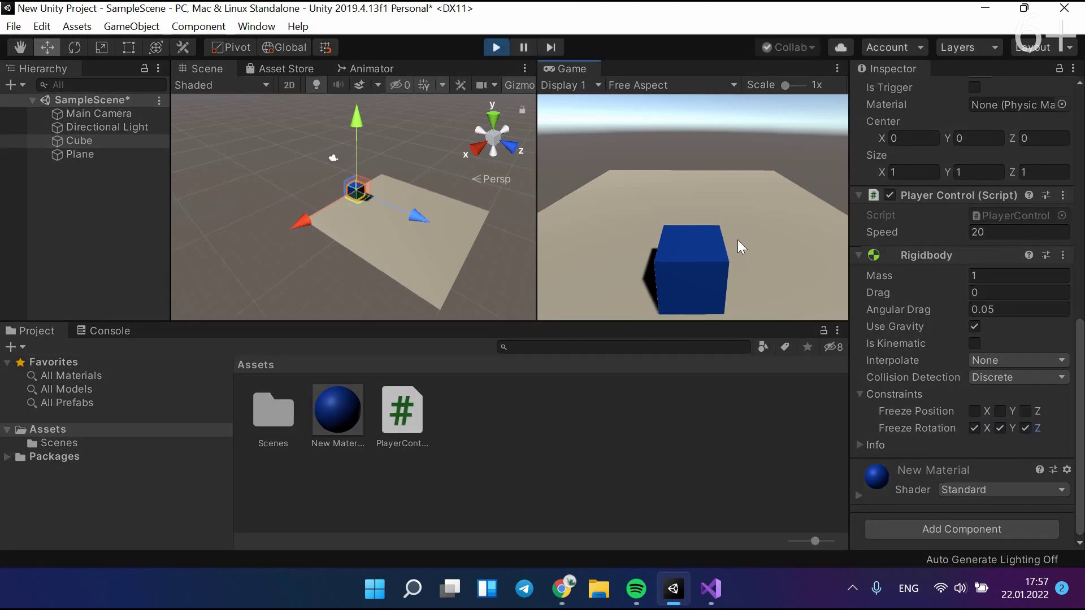
{"action": "key", "text": "Up"}
{"action": "left_click", "coordinate": [496, 48]}
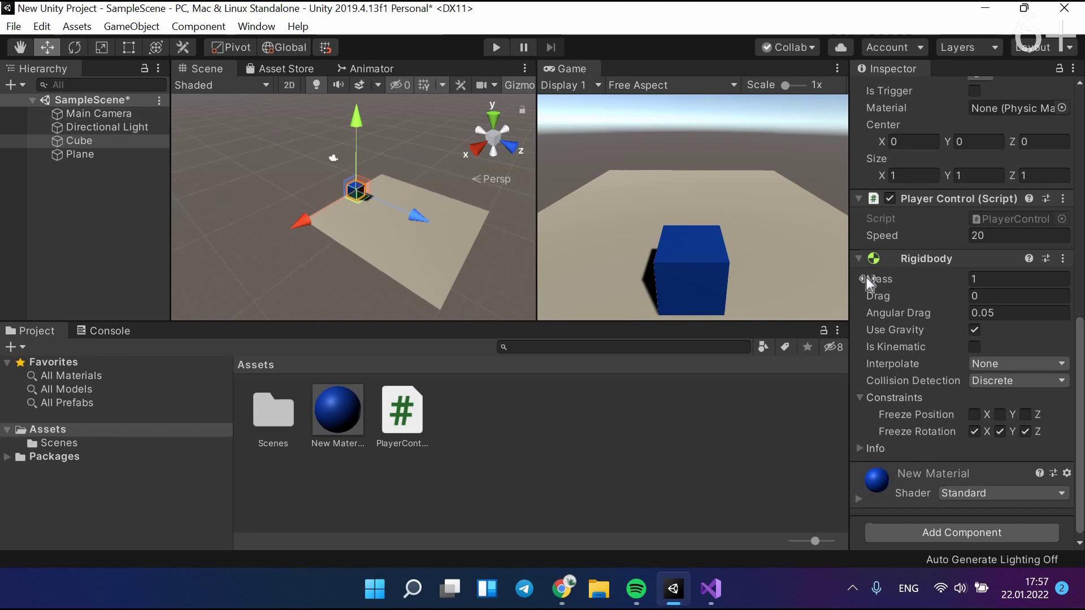
Unfreeze rotation on X, Y and Z and run the scene again before stopping it.
{"action": "left_click", "coordinate": [973, 431]}
{"action": "left_click", "coordinate": [999, 431]}
{"action": "left_click", "coordinate": [1024, 432]}
{"action": "left_click", "coordinate": [495, 50]}
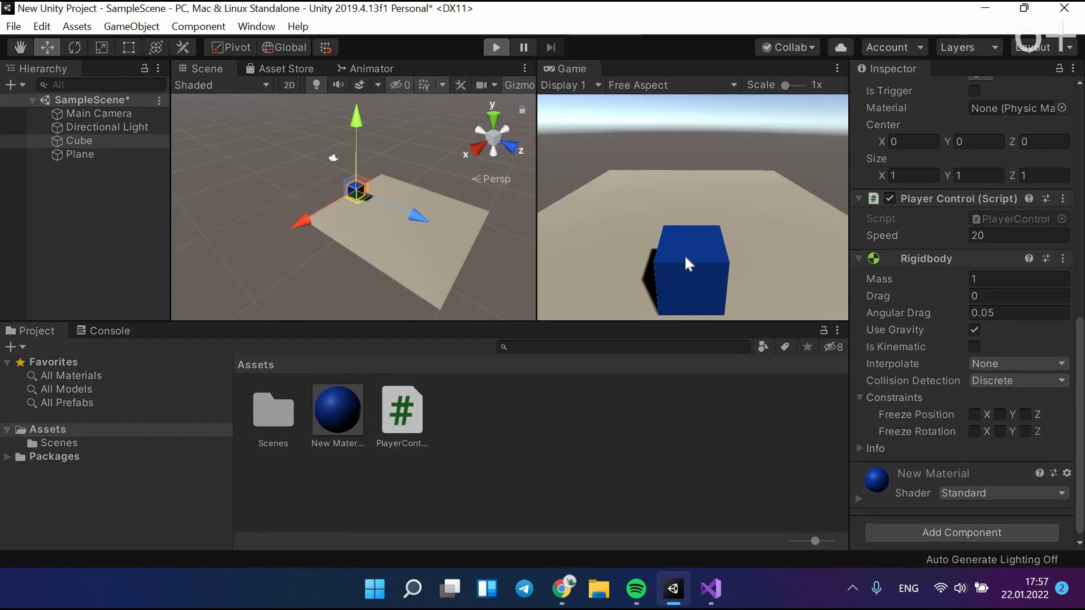
{"action": "key", "text": "Up"}
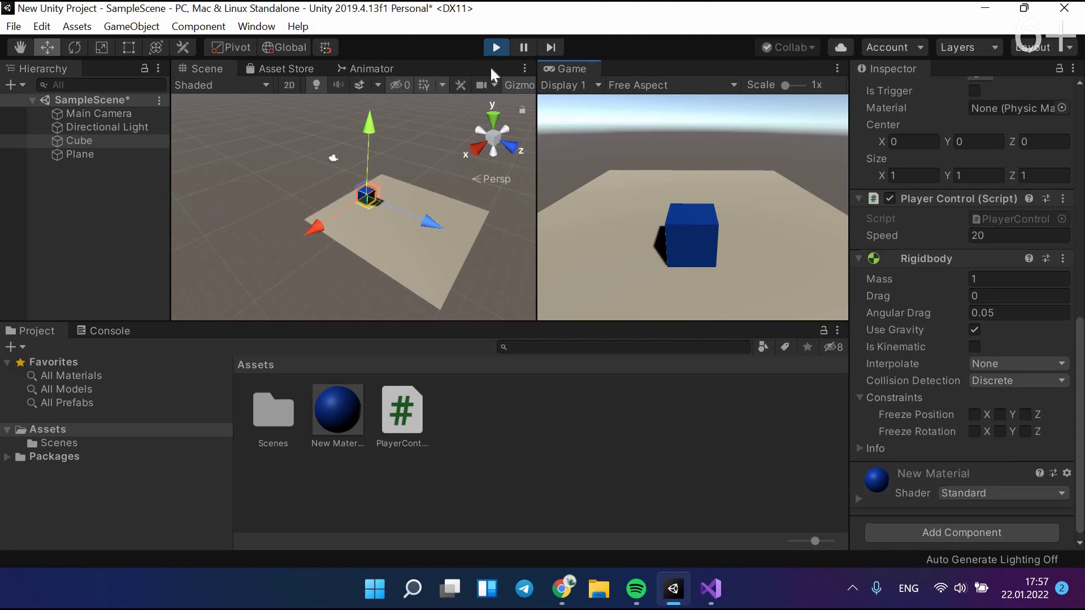
{"action": "left_click", "coordinate": [491, 45]}
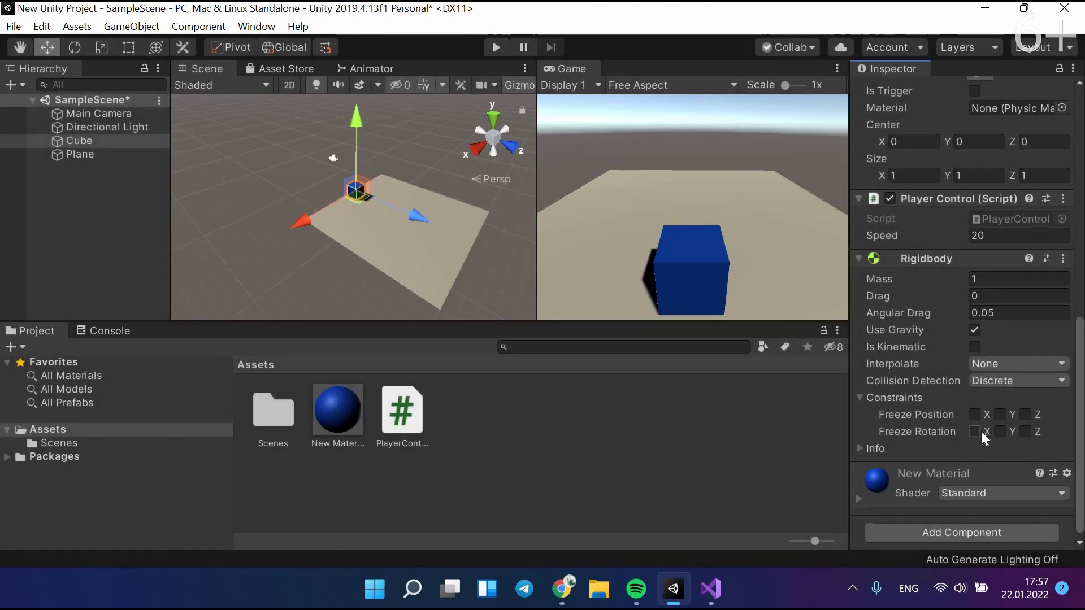
Freeze rotation on X, Y and Z again and switch to the force line in Visual Studio.
{"action": "left_click", "coordinate": [975, 432]}
{"action": "left_click", "coordinate": [1000, 432]}
{"action": "left_click", "coordinate": [1026, 432]}
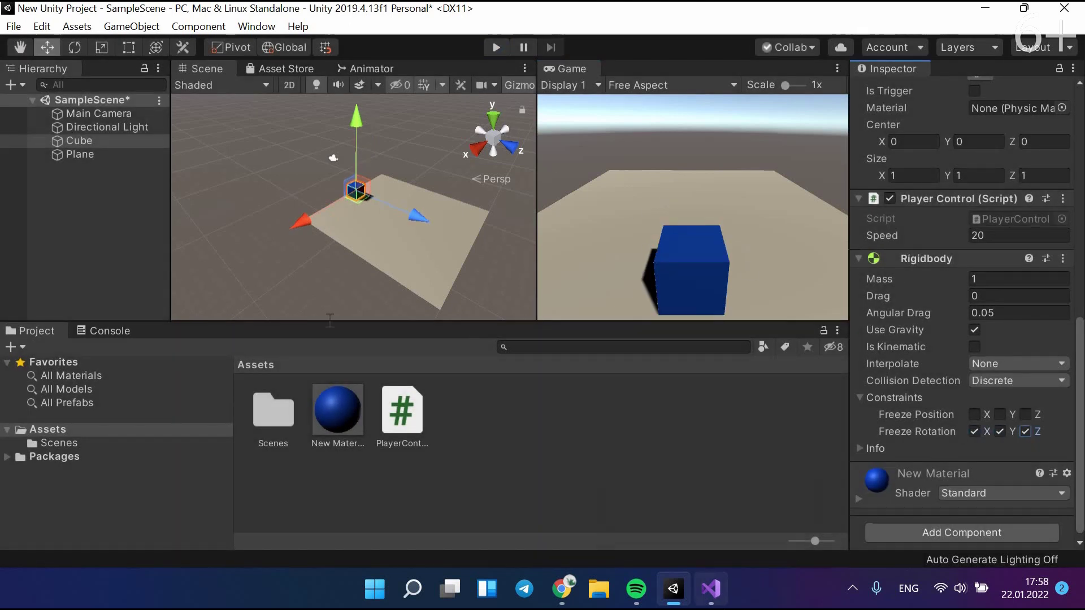
{"action": "key", "text": "alt+Tab"}
{"action": "left_click_drag", "start_coordinate": [318, 353], "coordinate": [499, 353]}
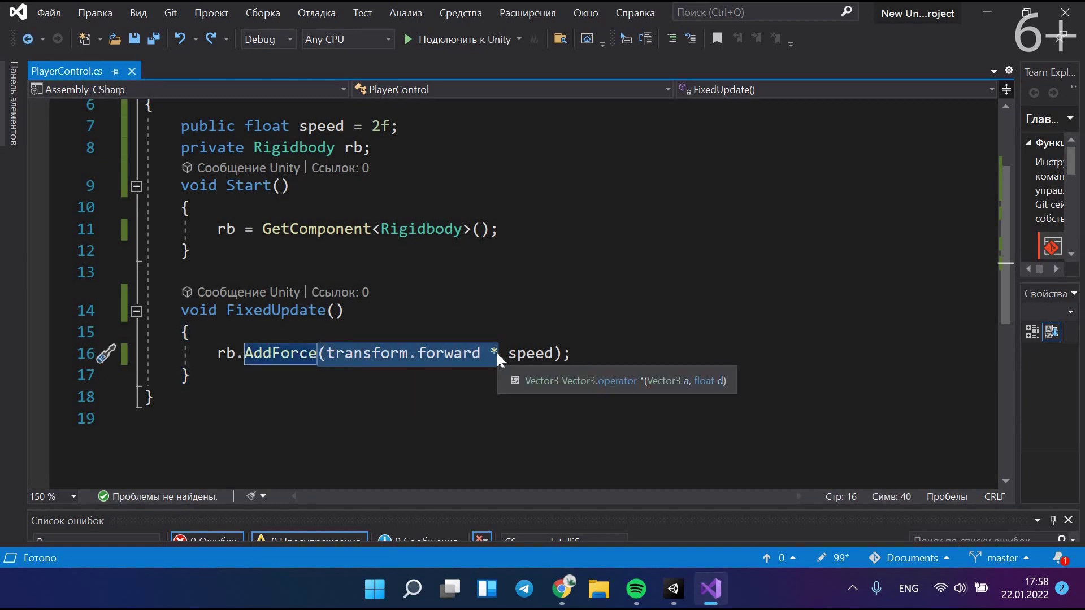
Change the AddForce argument from transform.forward times speed to 0,0,speed.
{"action": "scroll", "coordinate": [328, 271], "scroll_direction": "down", "scroll_amount": 1}
{"action": "left_click", "coordinate": [330, 331]}
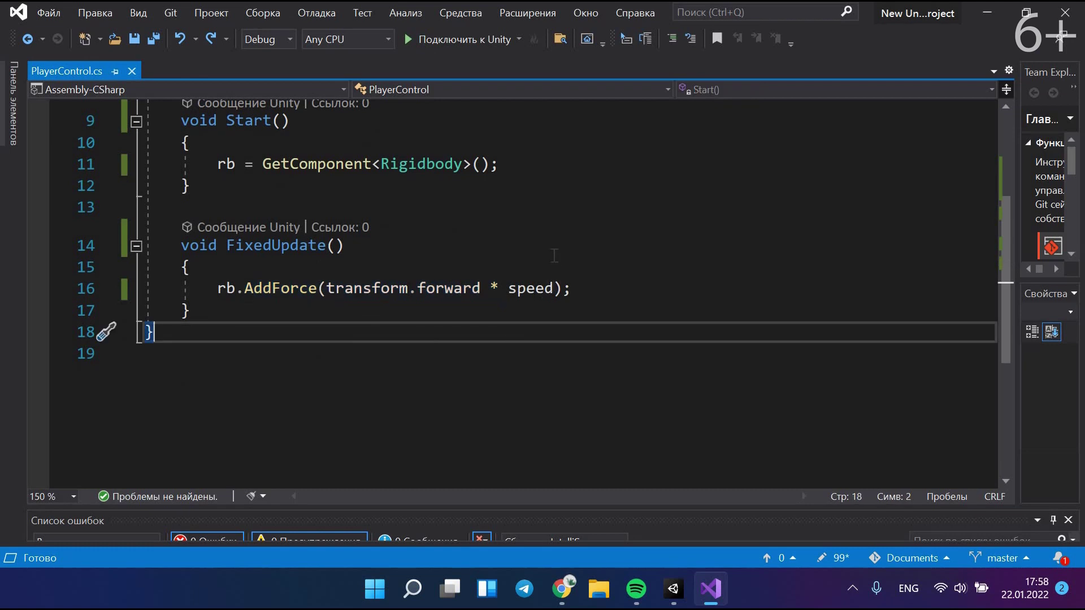
{"action": "left_click", "coordinate": [397, 313]}
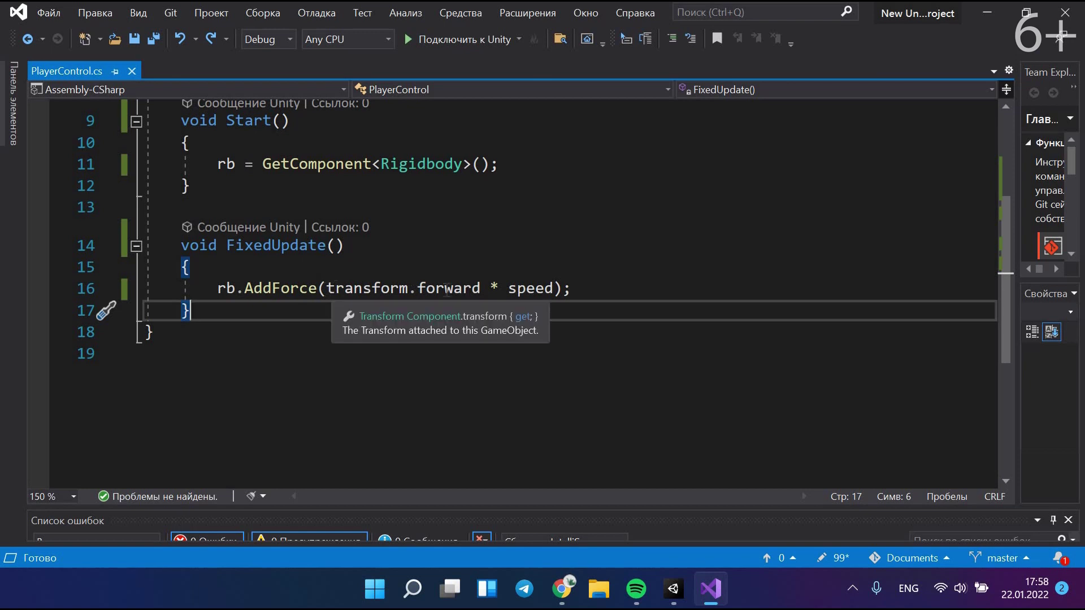
{"action": "left_click_drag", "start_coordinate": [327, 288], "coordinate": [482, 289]}
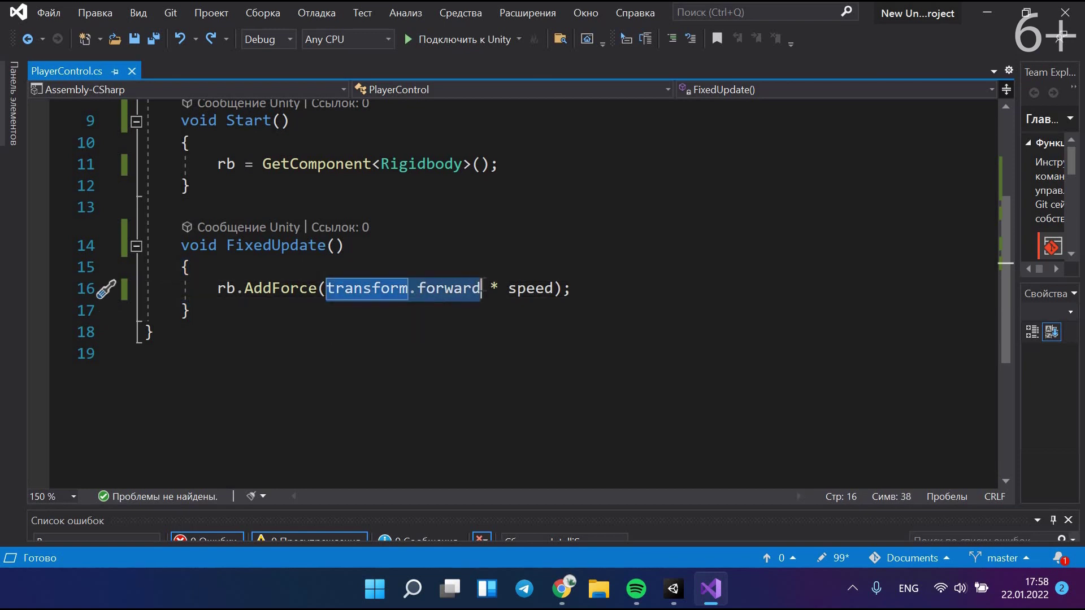
{"action": "mouse_move", "coordinate": [481, 289]}
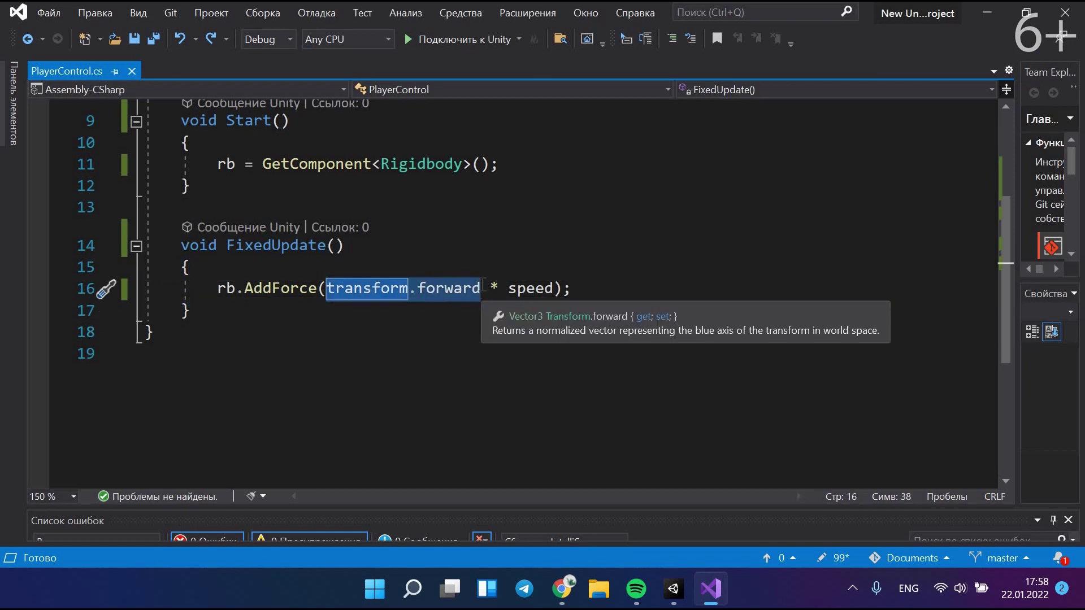
{"action": "key", "text": "BackSpace"}
{"action": "type", "text": "0"}
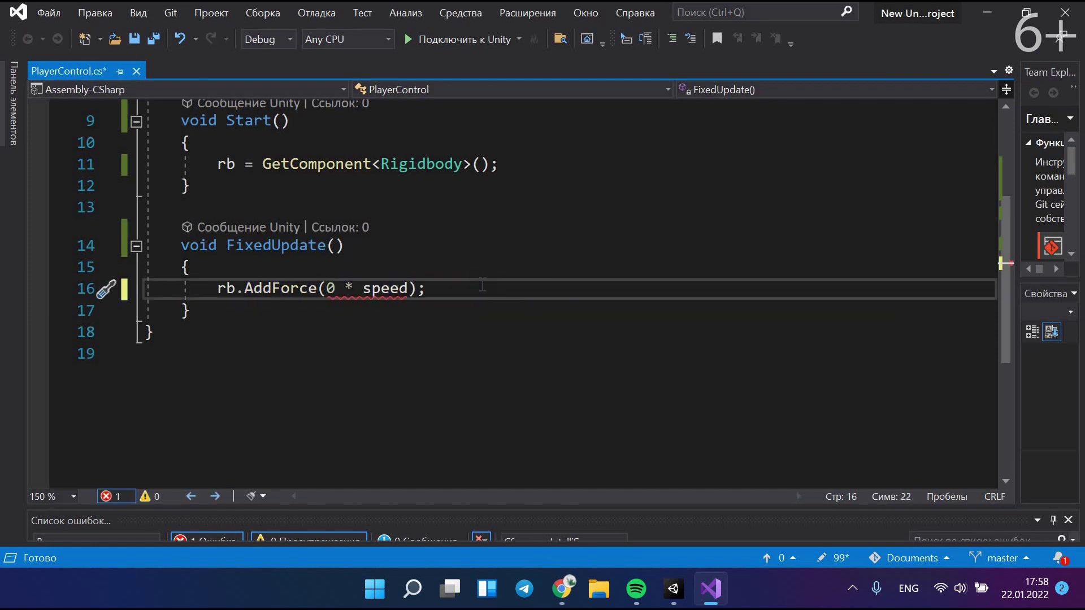
{"action": "type", "text": ",0"}
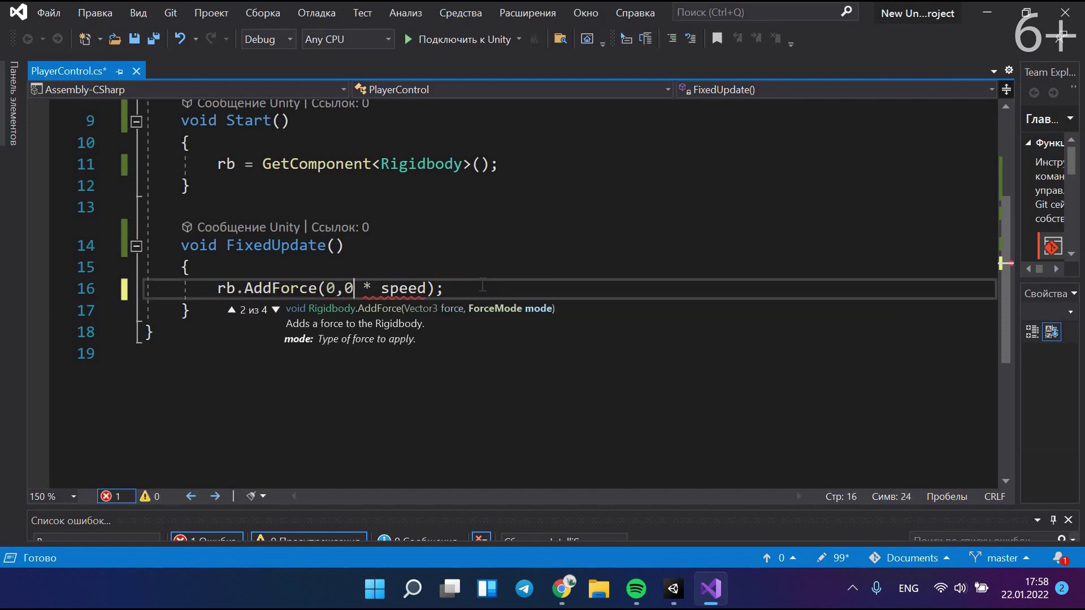
{"action": "type", "text": ","}
{"action": "key", "text": "Right"}
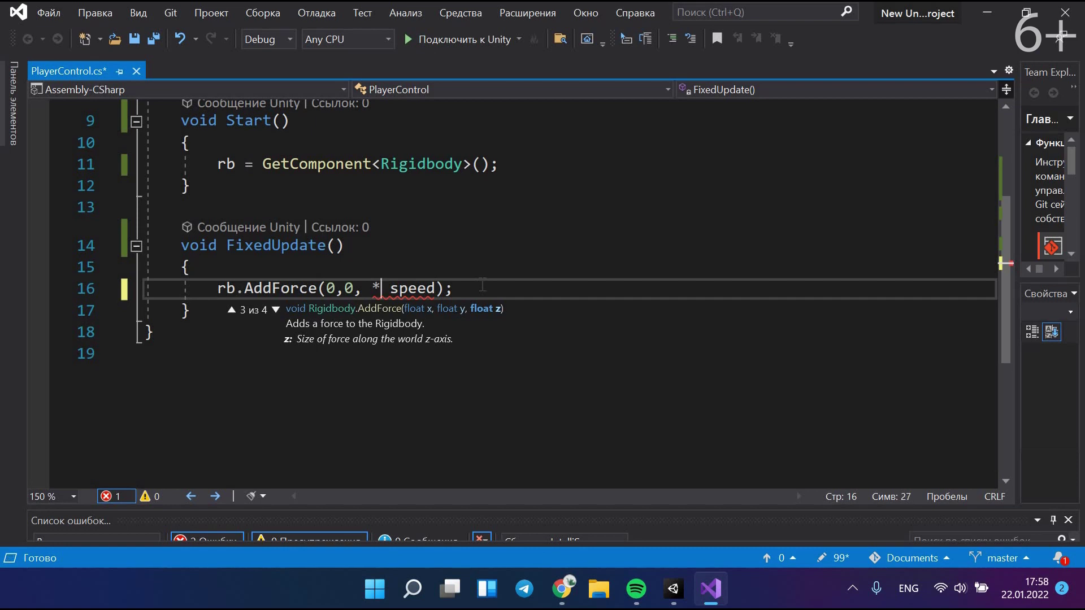
{"action": "key", "text": "BackSpace"}
{"action": "key", "text": "BackSpace"}
{"action": "key", "text": "BackSpace"}
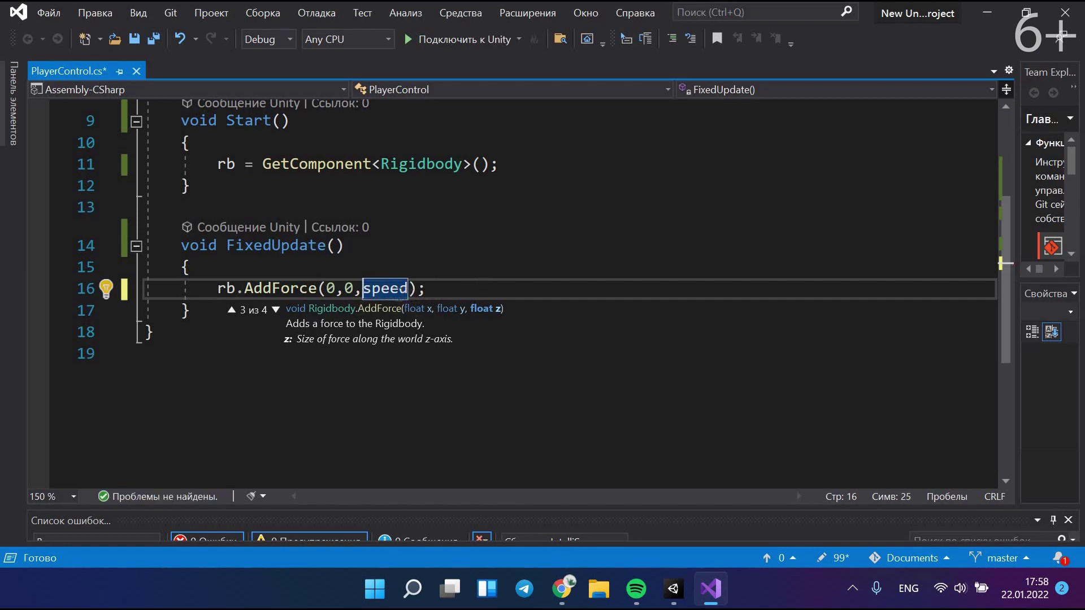
Raise the speed default from 2f to 20f, save the script, and return to Unity.
{"action": "scroll", "coordinate": [394, 263], "scroll_direction": "up", "scroll_amount": 1}
{"action": "scroll", "coordinate": [394, 263], "scroll_direction": "up", "scroll_amount": 2}
{"action": "left_click", "coordinate": [394, 260]}
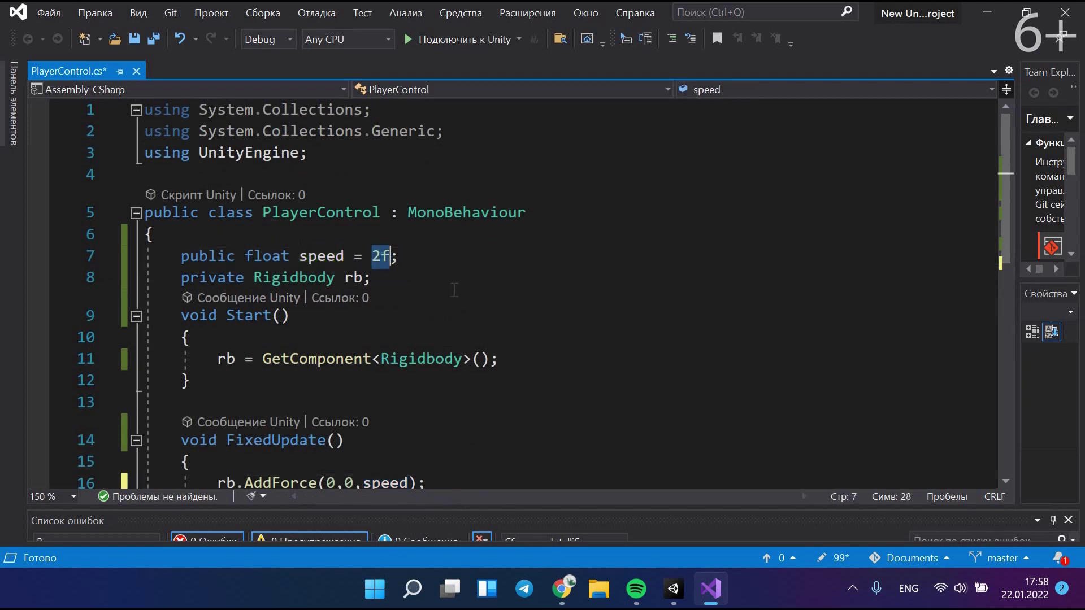
{"action": "scroll", "coordinate": [390, 254], "scroll_direction": "down", "scroll_amount": 1}
{"action": "left_click", "coordinate": [453, 418]}
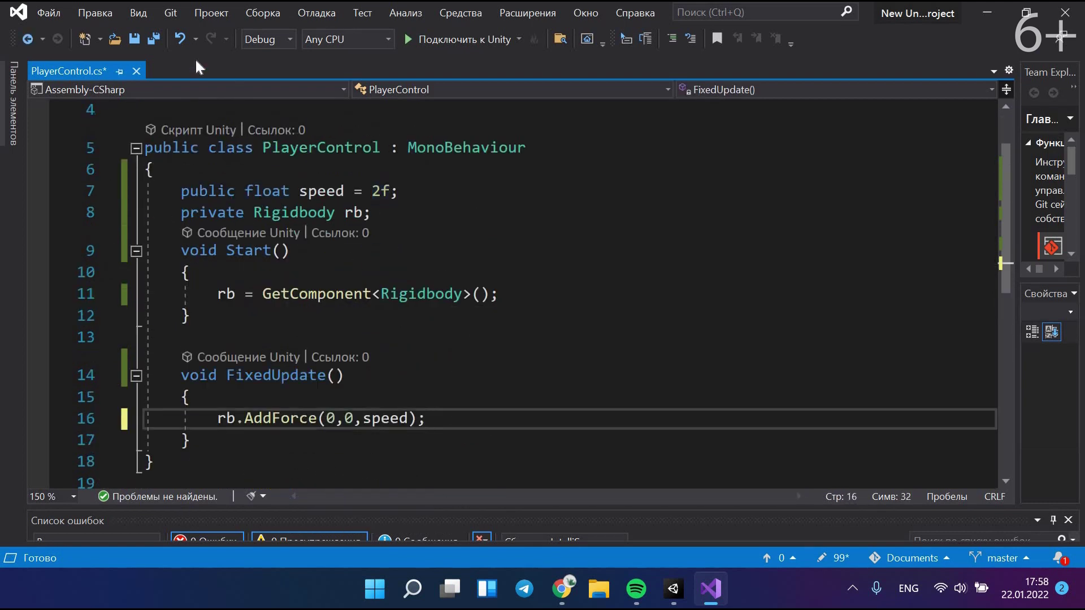
{"action": "left_click", "coordinate": [381, 193]}
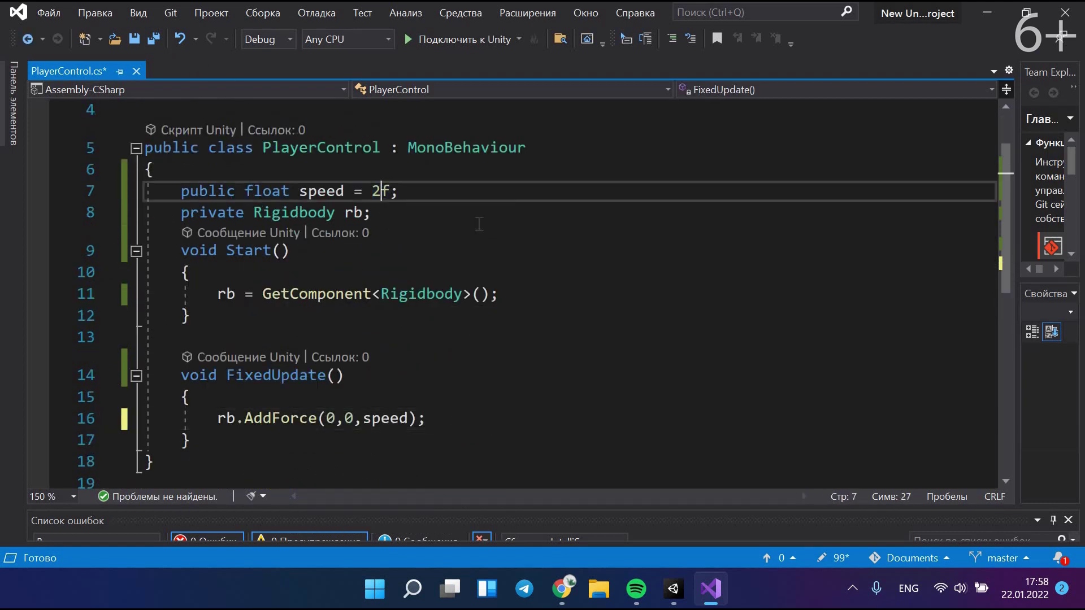
{"action": "type", "text": "0"}
{"action": "left_click", "coordinate": [154, 38]}
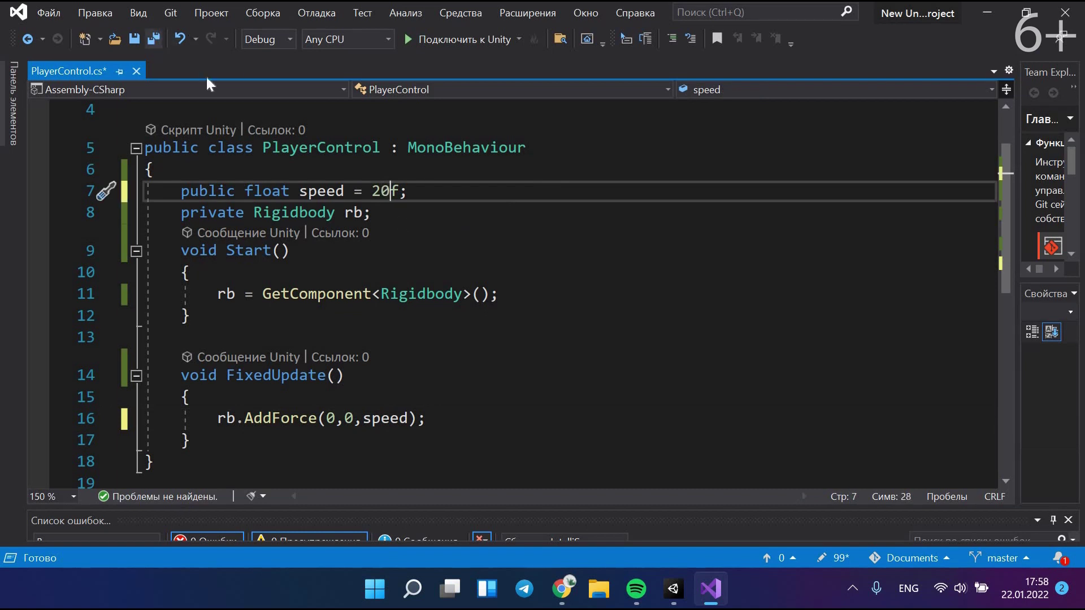
{"action": "scroll", "coordinate": [462, 324], "scroll_direction": "down", "scroll_amount": 1}
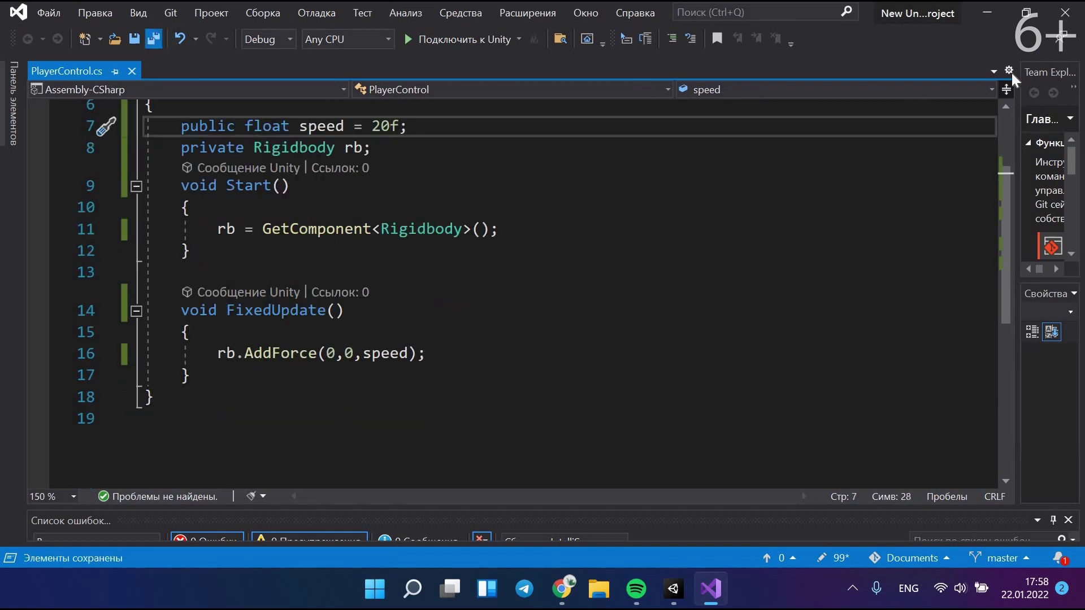
{"action": "left_click", "coordinate": [984, 13]}
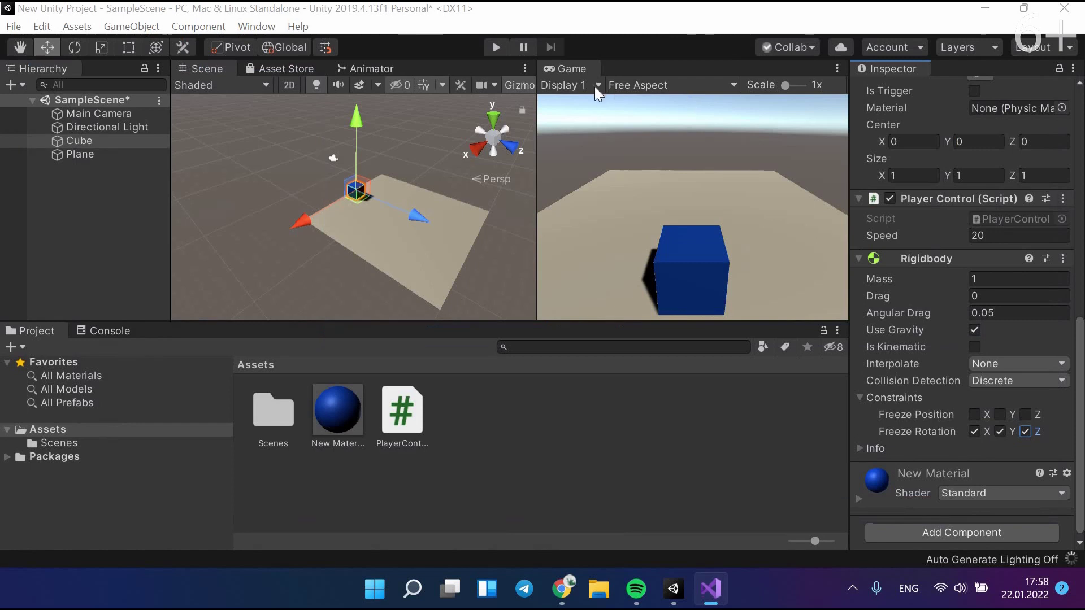
Play and stop the scene to watch the cube pushed along Z, then return to the script.
{"action": "left_click", "coordinate": [494, 50]}
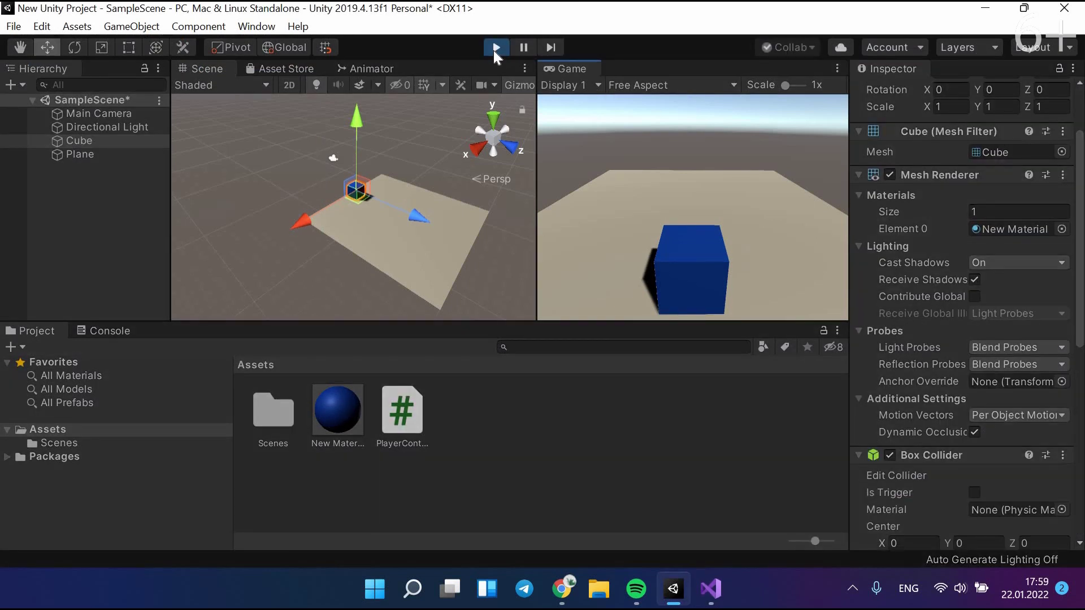
{"action": "left_click", "coordinate": [493, 49]}
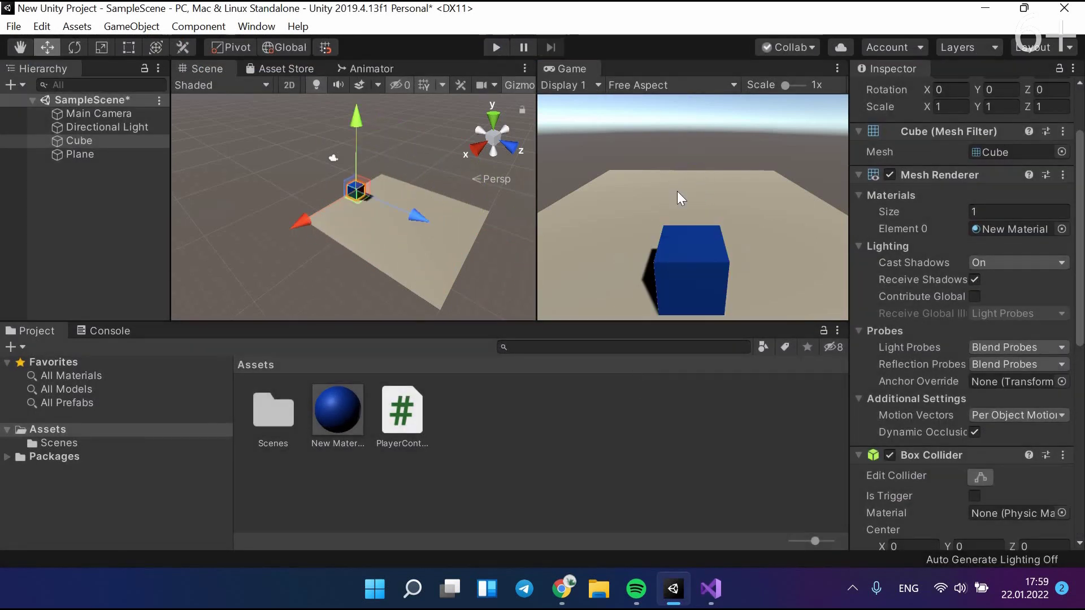
{"action": "key", "text": "alt+Tab"}
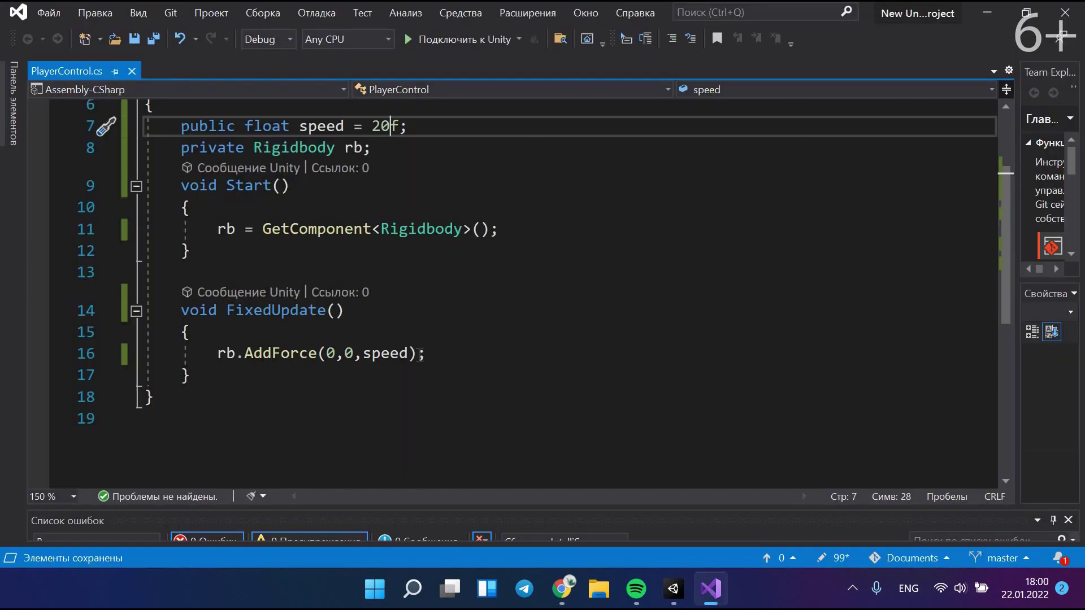
Replace the AddForce call with rb.MovePosition( and add an empty line above it.
{"action": "left_click", "coordinate": [418, 354]}
{"action": "left_click_drag", "start_coordinate": [419, 354], "coordinate": [245, 354]}
{"action": "key", "text": "BackSpace"}
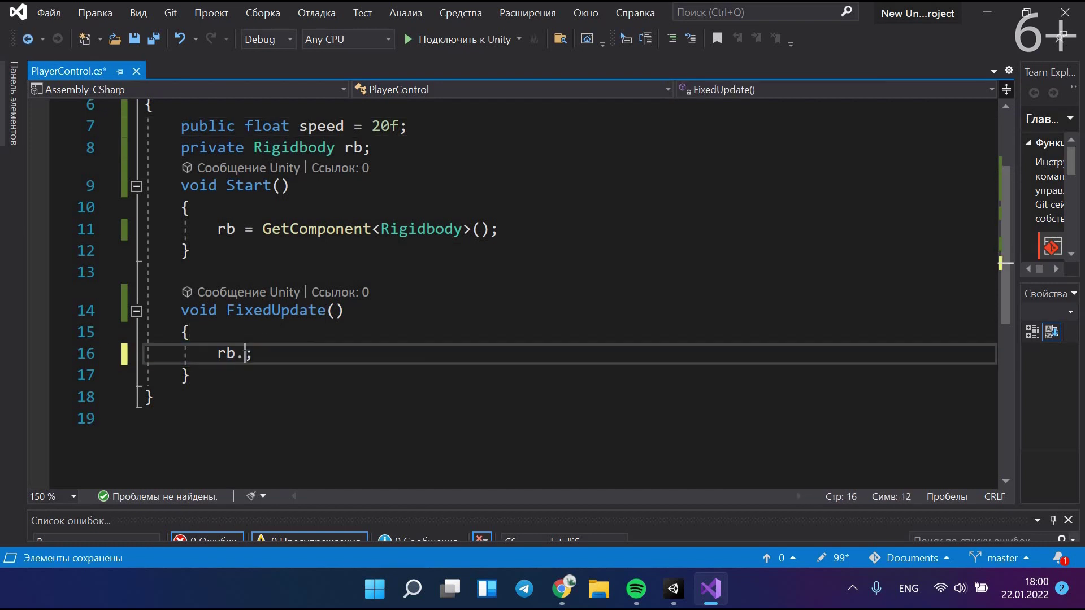
{"action": "type", "text": "Move"}
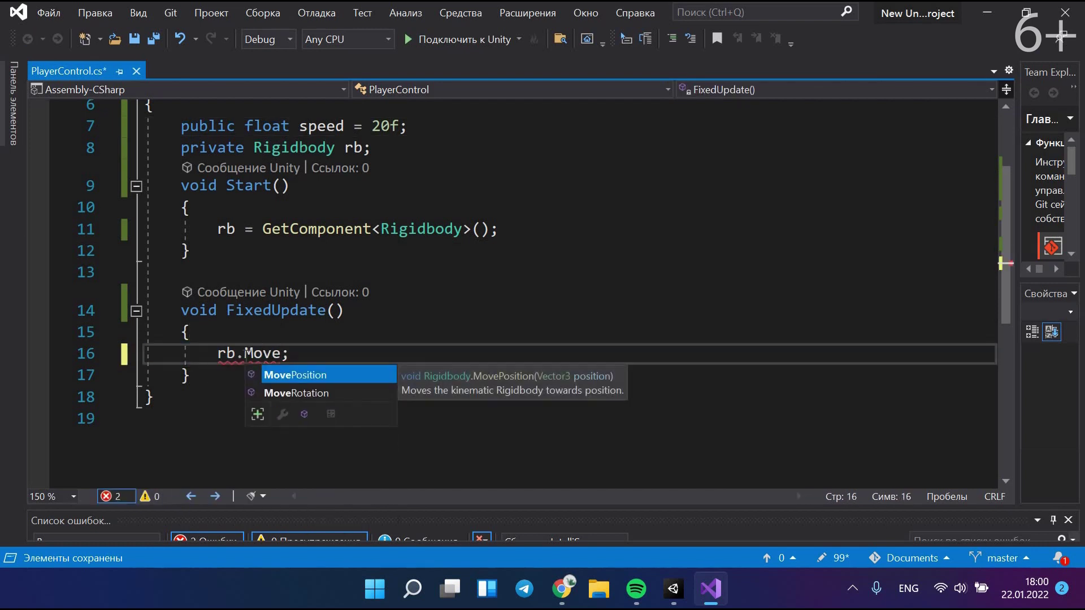
{"action": "key", "text": "Tab"}
{"action": "type", "text": "("}
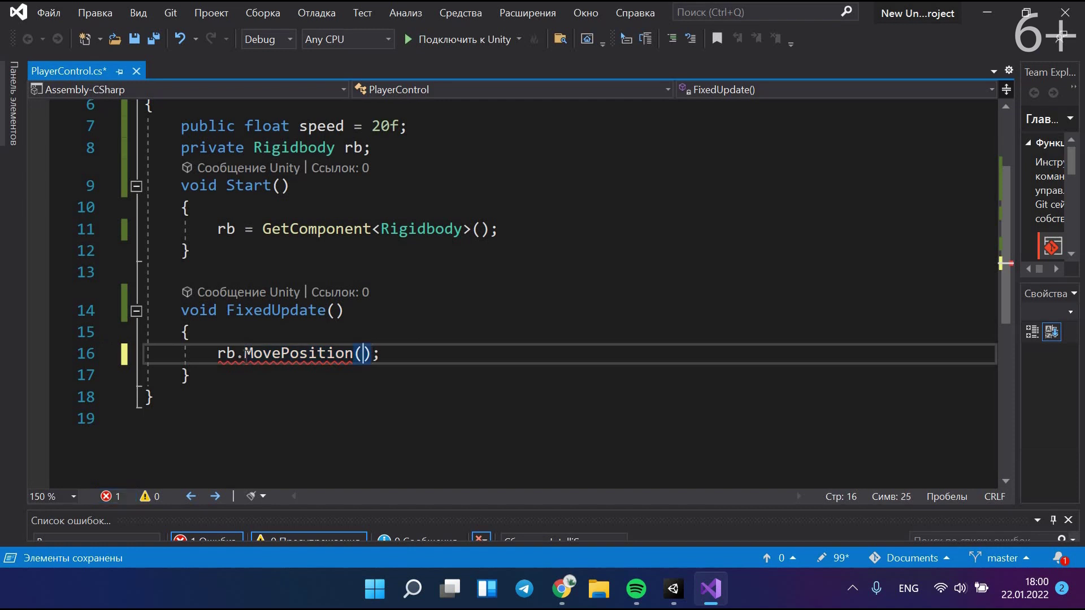
{"action": "left_click", "coordinate": [377, 339]}
{"action": "key", "text": "Return"}
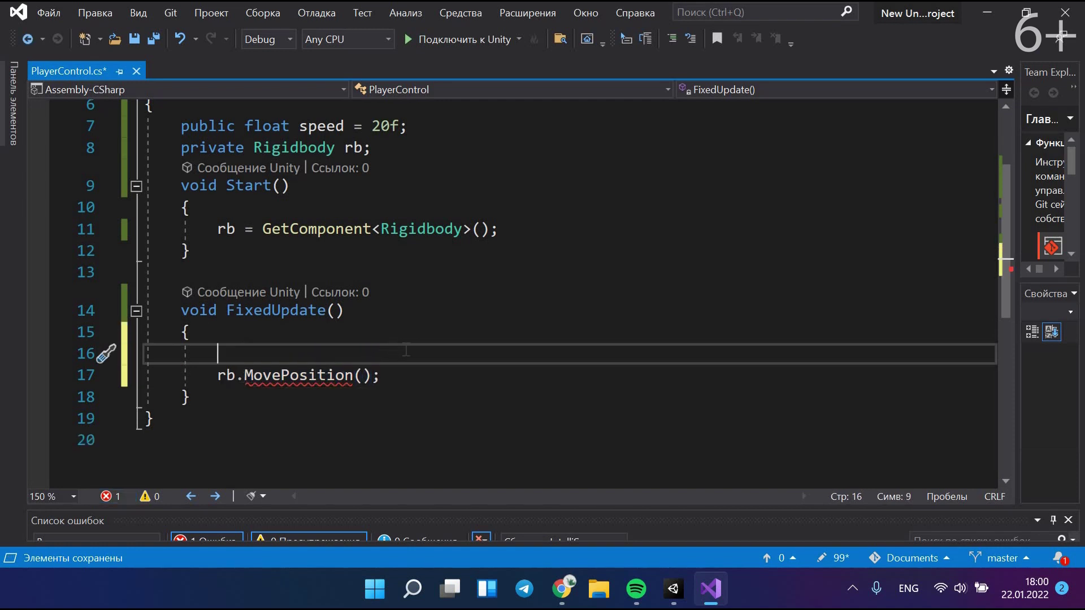
{"action": "mouse_move", "coordinate": [249, 374]}
Fill MovePosition with transform.position+transform.right*Time.deltaTime and save the script.
{"action": "left_click", "coordinate": [362, 375]}
{"action": "type", "text": "t"}
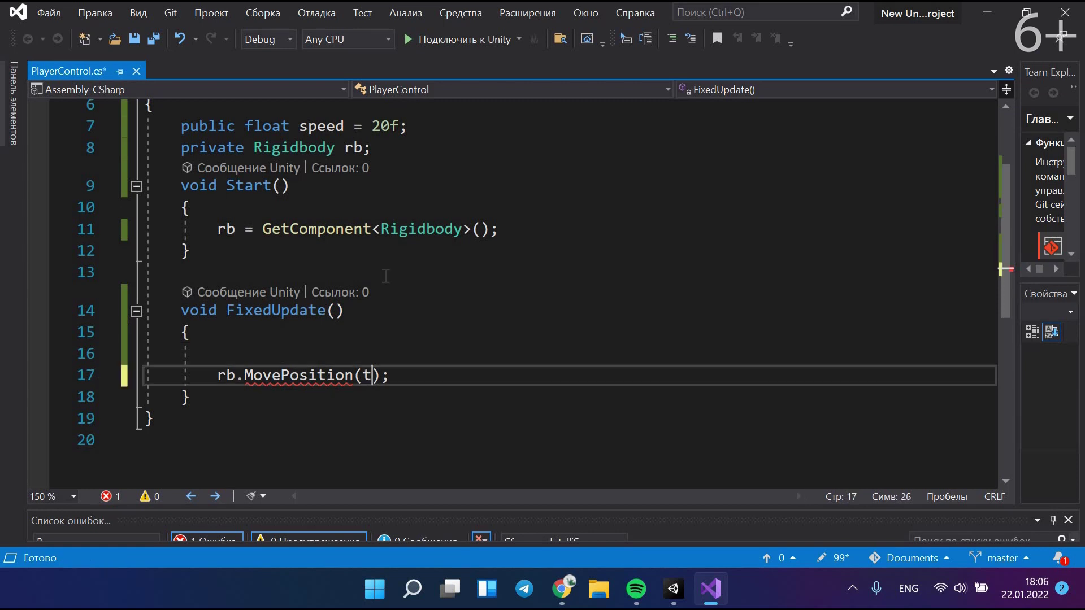
{"action": "type", "text": "ran"}
{"action": "key", "text": "Tab"}
{"action": "type", "text": ".po"}
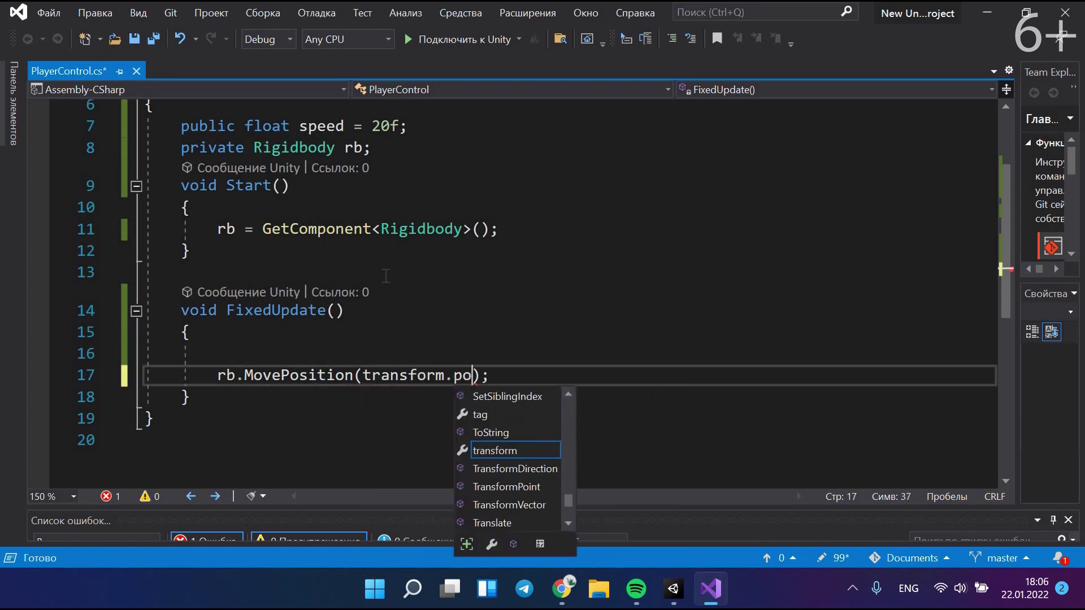
{"action": "key", "text": "Tab"}
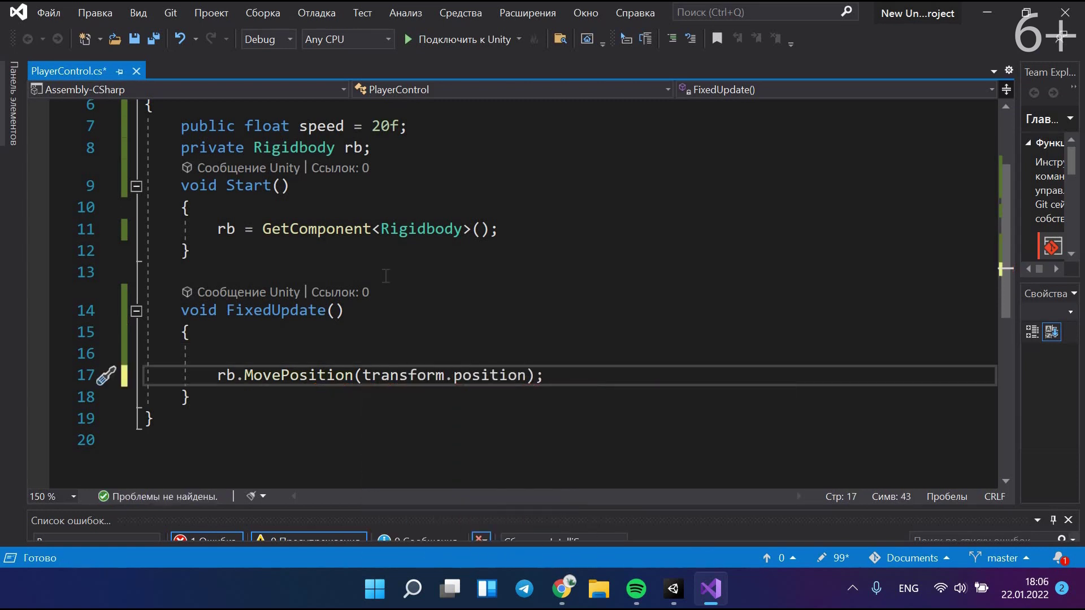
{"action": "type", "text": "+"}
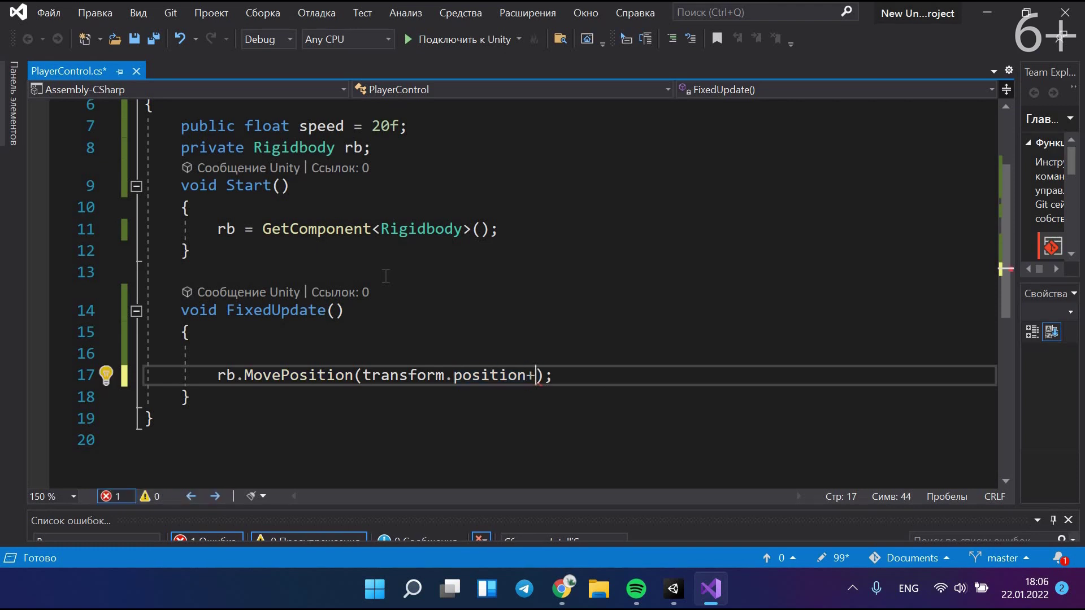
{"action": "type", "text": "tr"}
{"action": "key", "text": "Tab"}
{"action": "type", "text": ".r"}
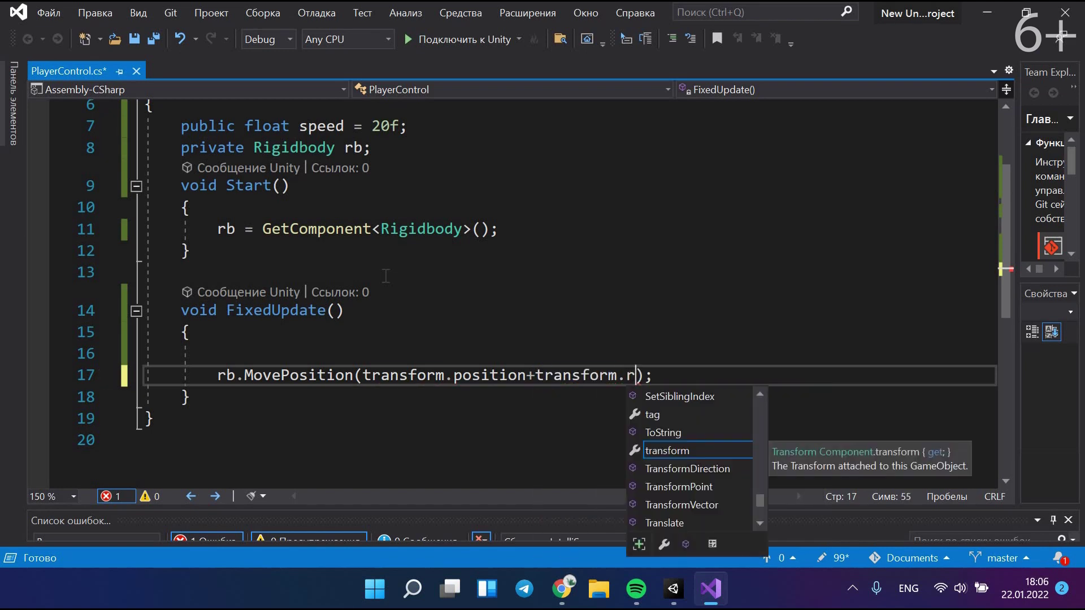
{"action": "type", "text": "i"}
{"action": "key", "text": "Tab"}
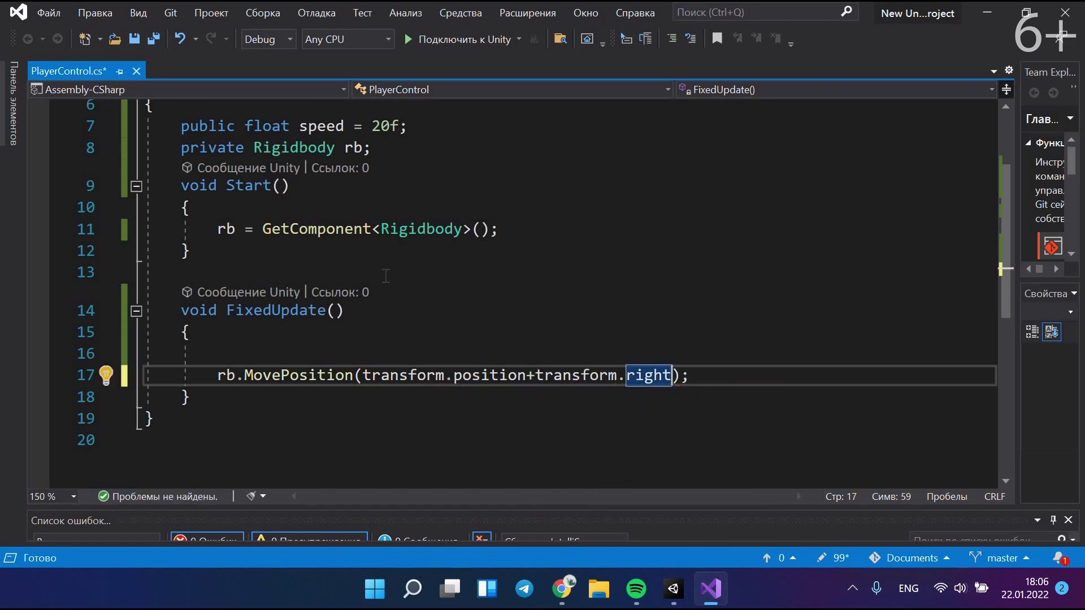
{"action": "type", "text": "*Tim"}
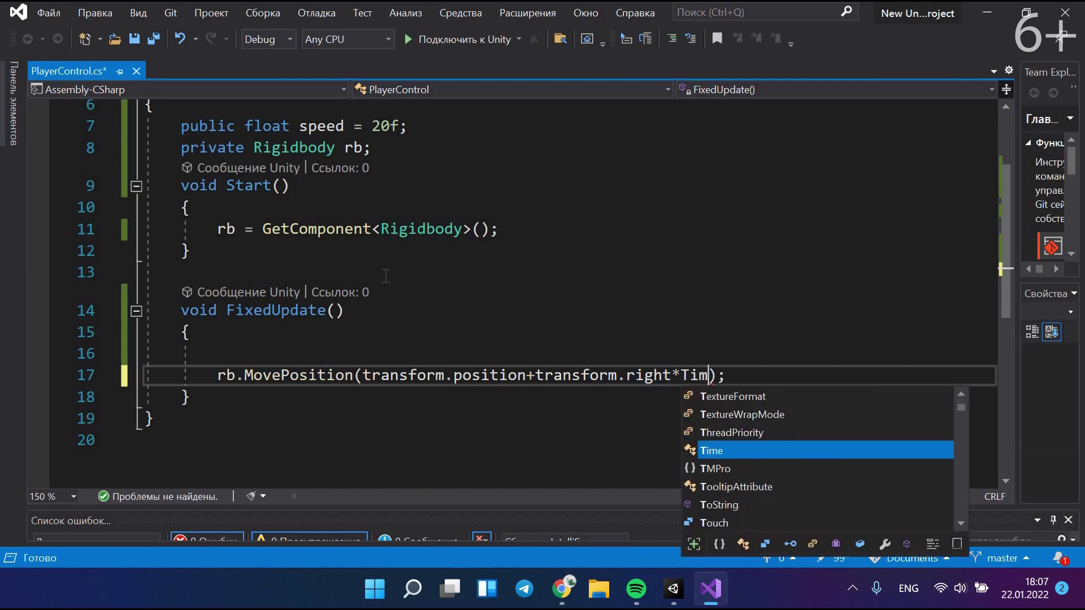
{"action": "type", "text": "e"}
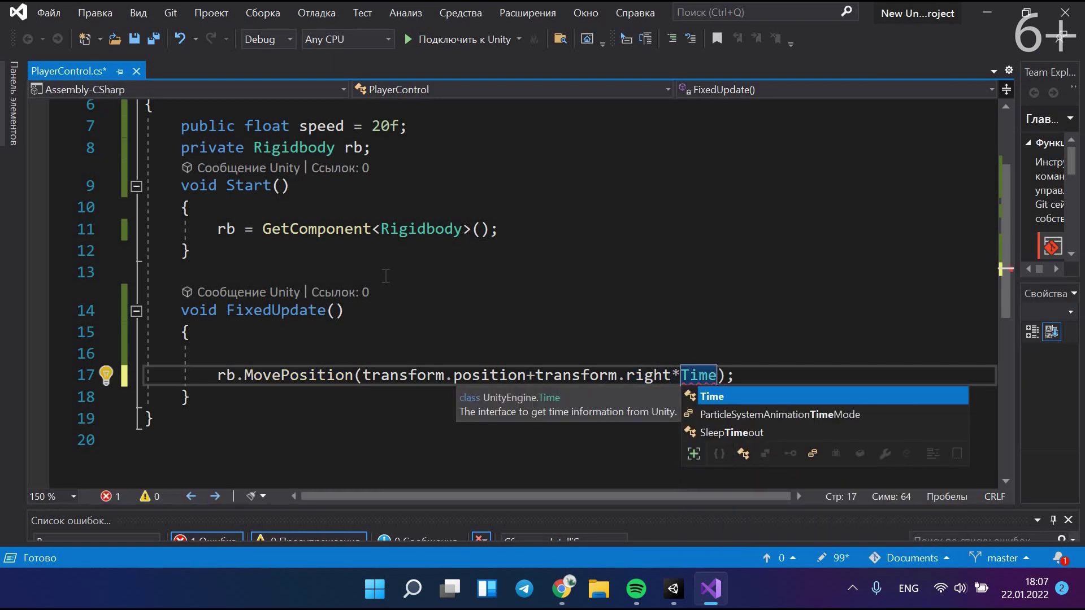
{"action": "type", "text": ".d"}
{"action": "key", "text": "Tab"}
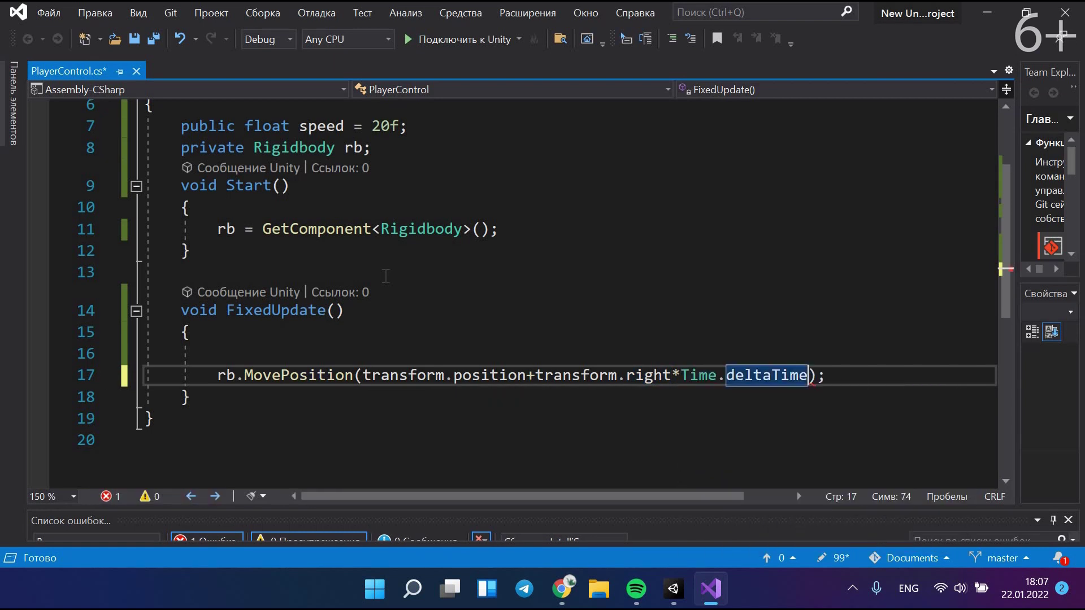
{"action": "key", "text": "ctrl+s"}
Back in Unity, briefly run the scene to test the new MovePosition movement.
{"action": "key", "text": "alt+Tab"}
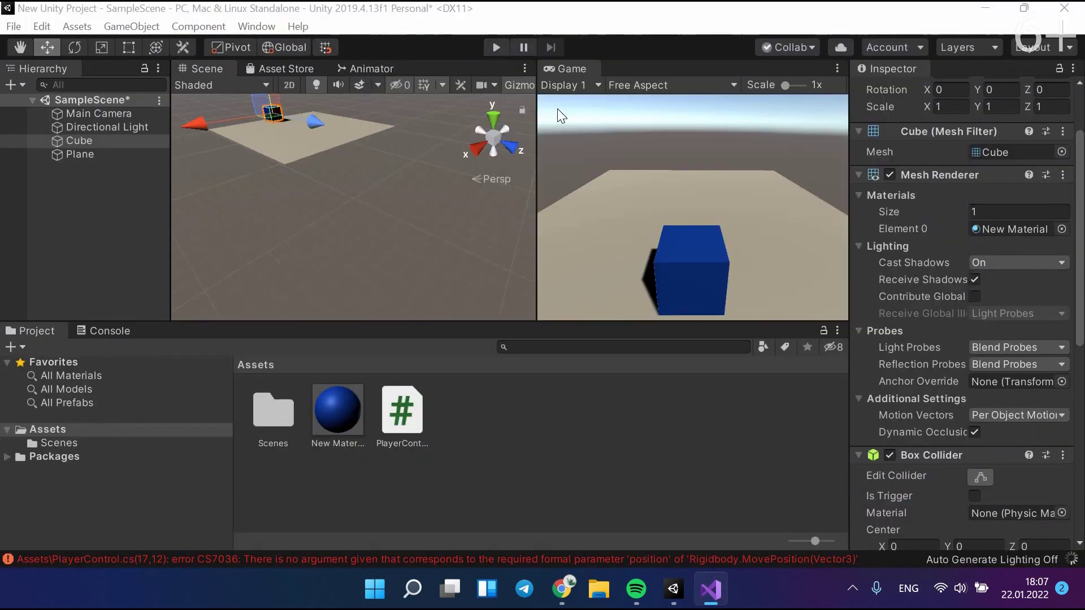
{"action": "left_click", "coordinate": [496, 48]}
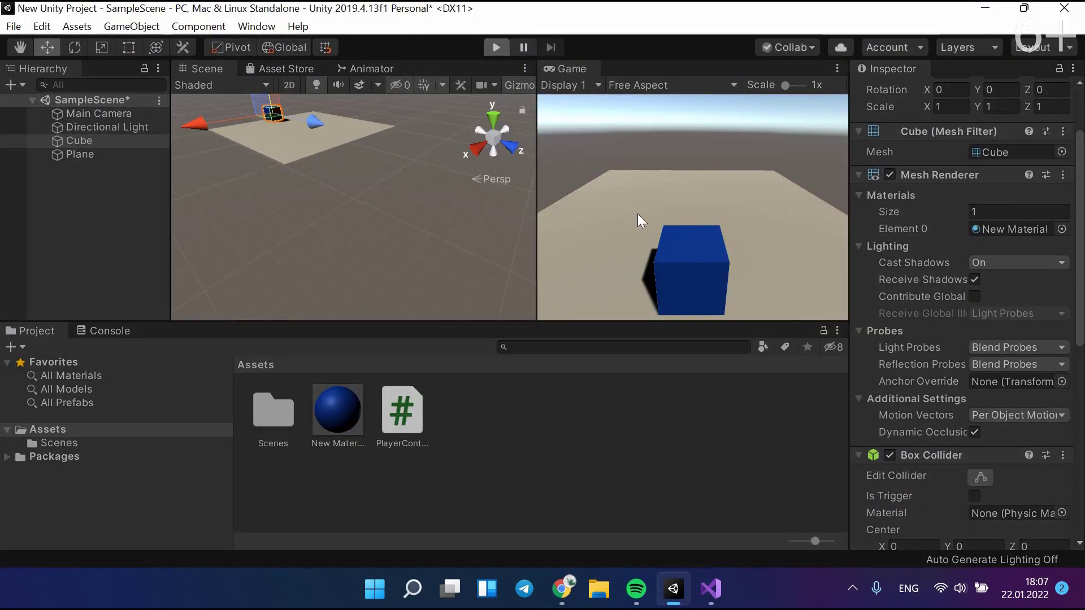
{"action": "key", "text": "d"}
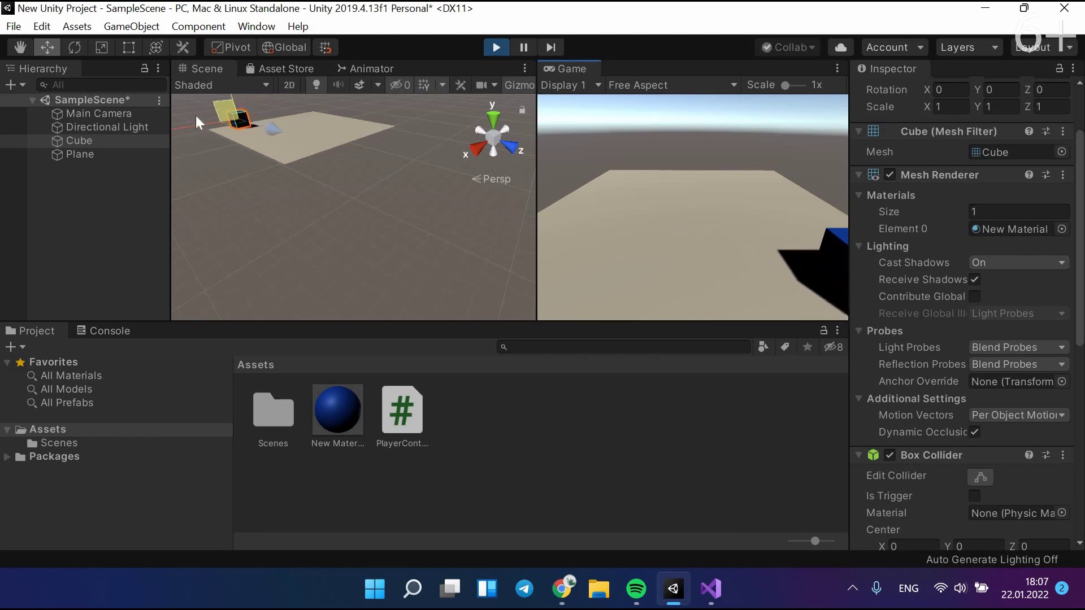
{"action": "left_click", "coordinate": [495, 48]}
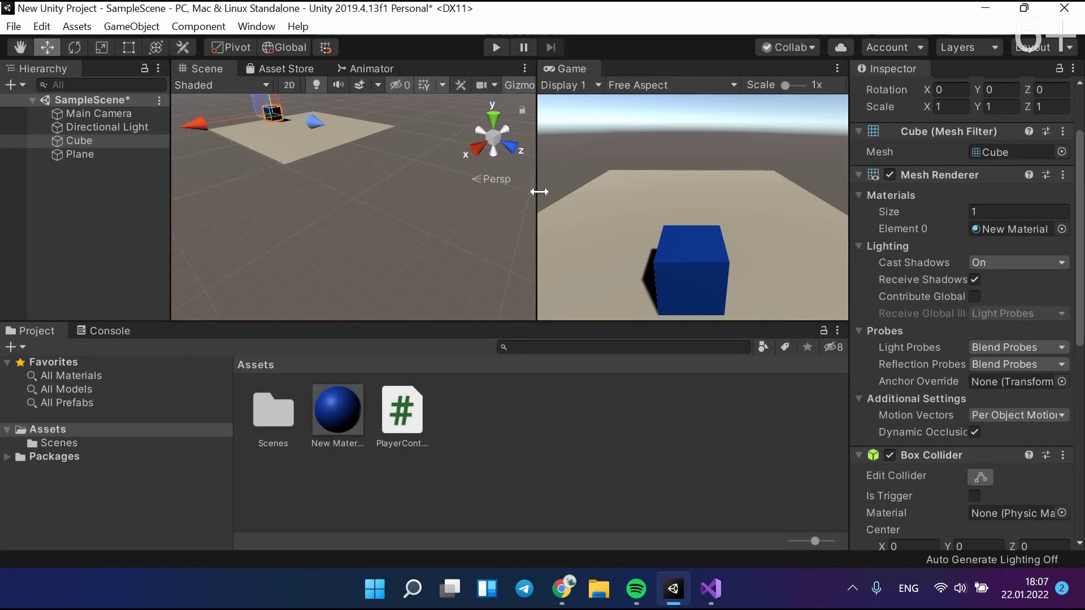
Widen the Game view, slide the cube along its X axis, and test-run the scene again.
{"action": "left_click_drag", "start_coordinate": [539, 191], "coordinate": [342, 192]}
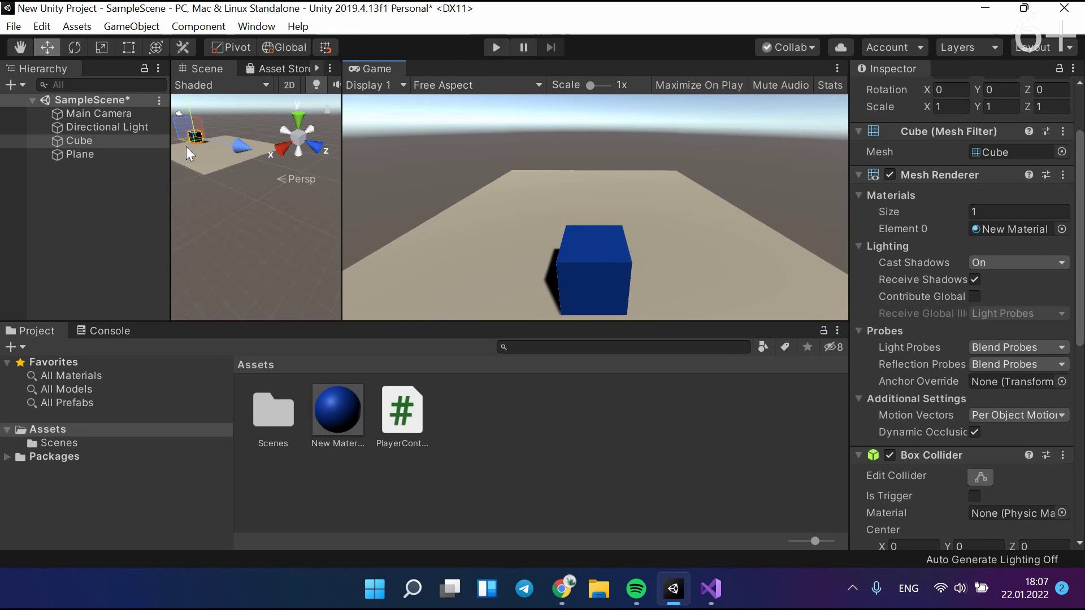
{"action": "left_click_drag", "start_coordinate": [177, 140], "coordinate": [198, 134]}
{"action": "left_click", "coordinate": [489, 47]}
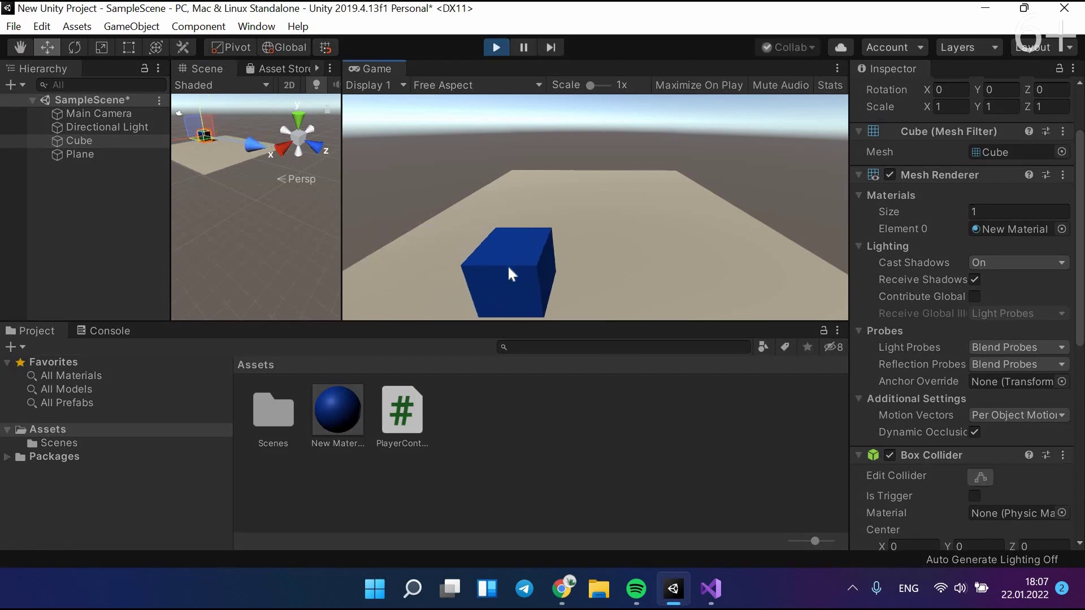
{"action": "left_click", "coordinate": [501, 49]}
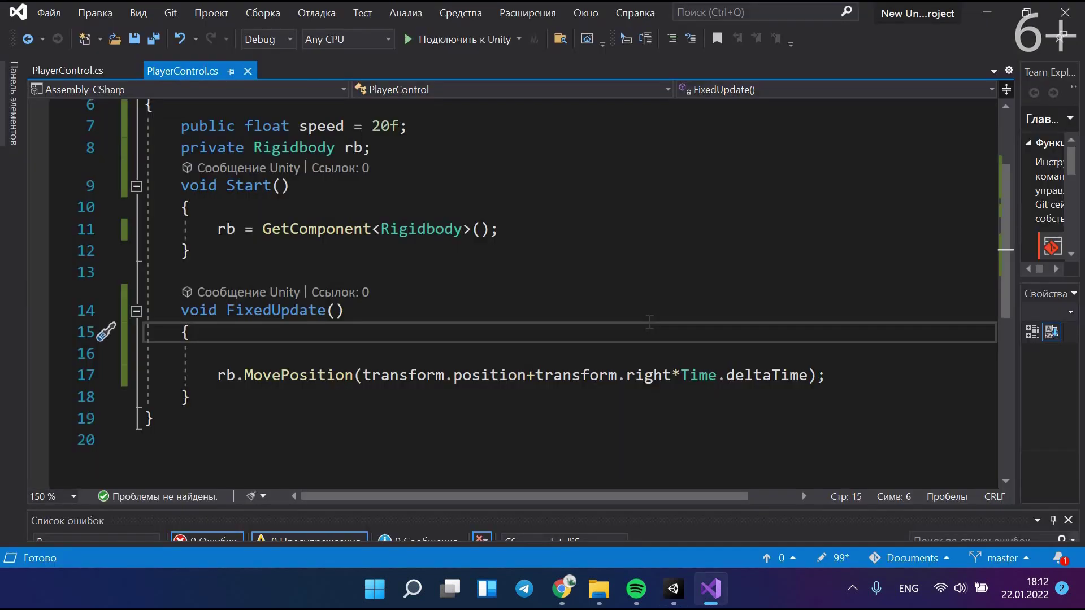
Delete line 17's MovePosition call and pick MoveRotation from IntelliSense with empty parentheses.
{"action": "mouse_move", "coordinate": [283, 376]}
{"action": "double_click", "coordinate": [270, 376]}
{"action": "left_click", "coordinate": [866, 384], "text": "shift"}
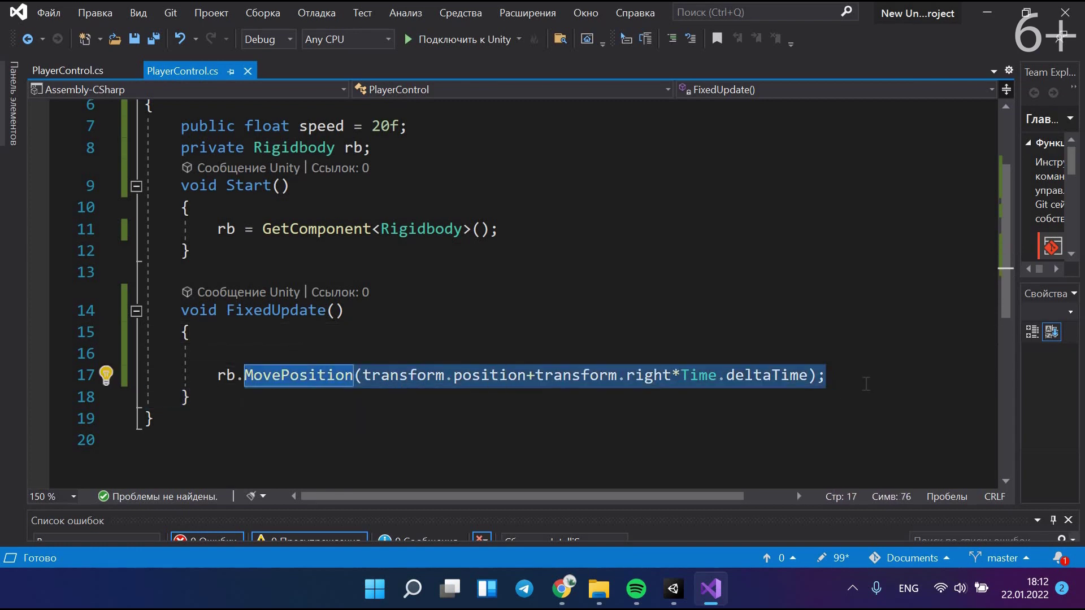
{"action": "key", "text": "BackSpace"}
{"action": "type", "text": "Move"}
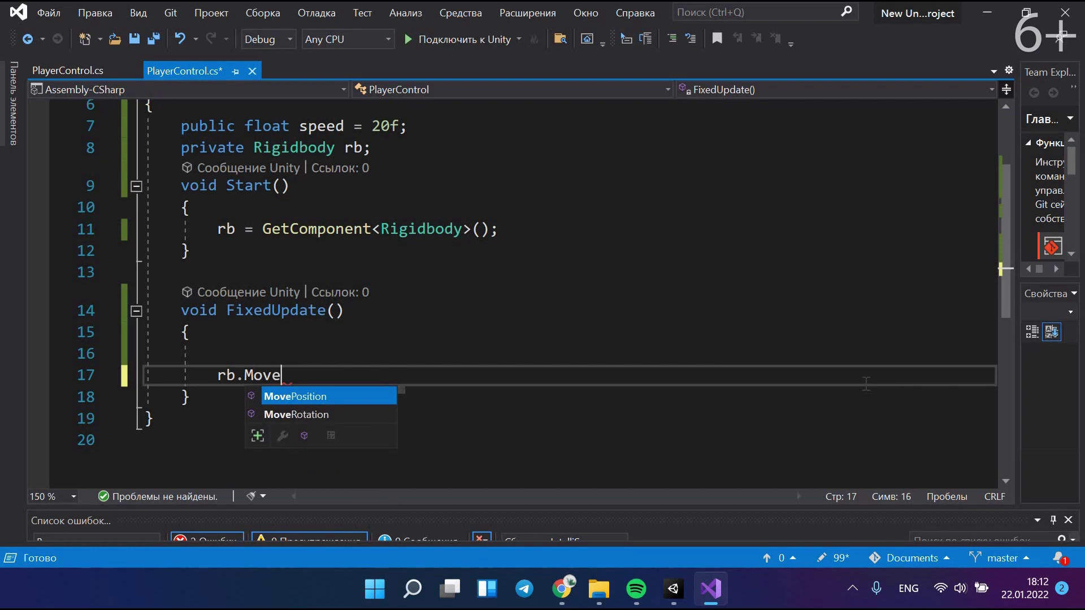
{"action": "key", "text": "Down"}
{"action": "key", "text": "Tab"}
{"action": "type", "text": "()"}
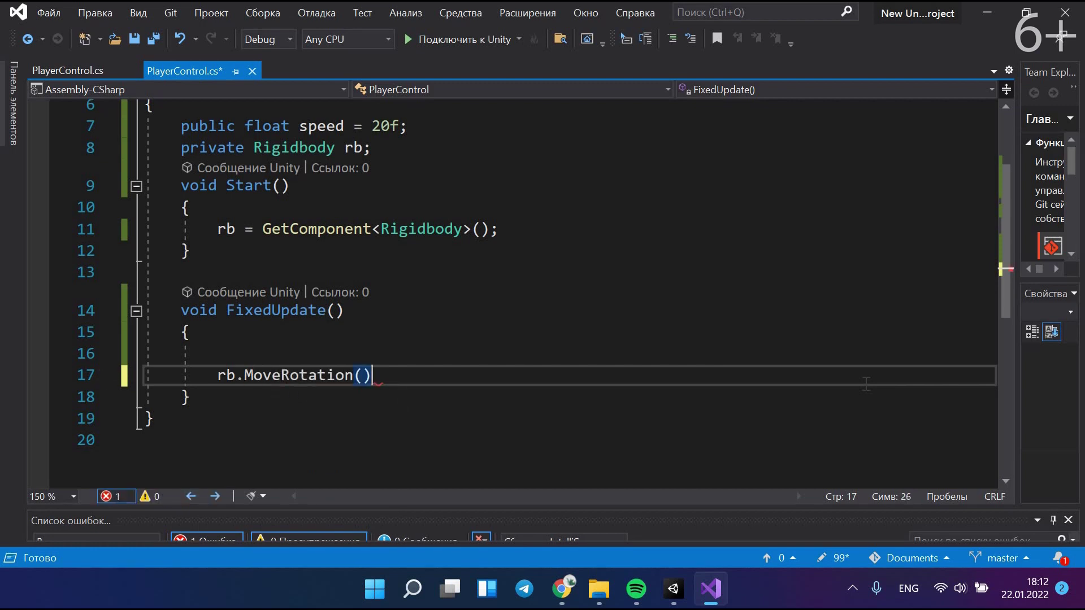
{"action": "key", "text": "Left"}
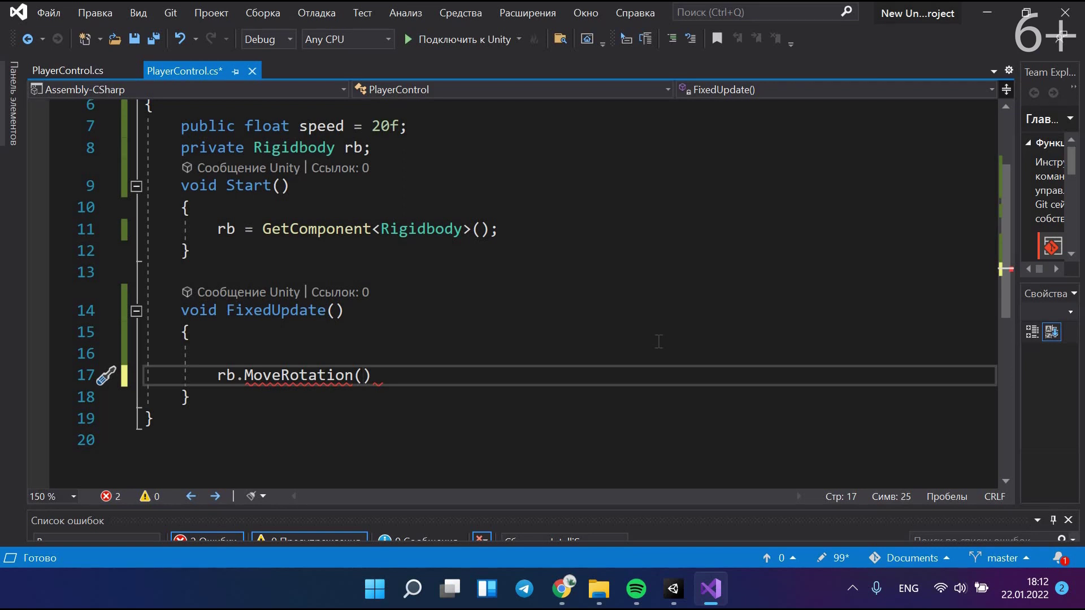
{"action": "left_click", "coordinate": [227, 353]}
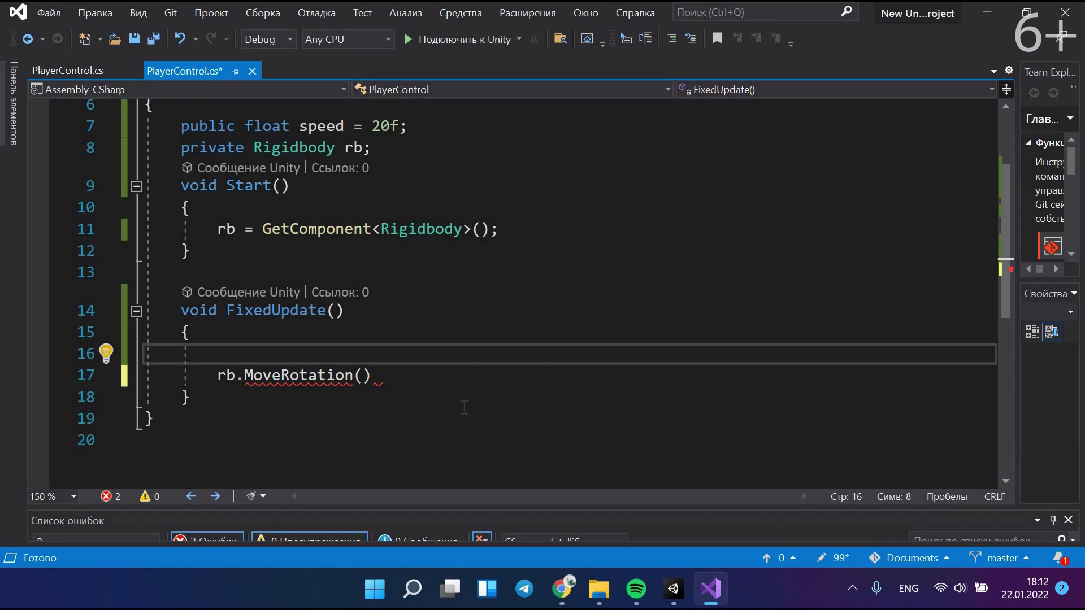
Begin line 16 with the declaration Quaternion objectRotate =.
{"action": "type", "text": "Qua"}
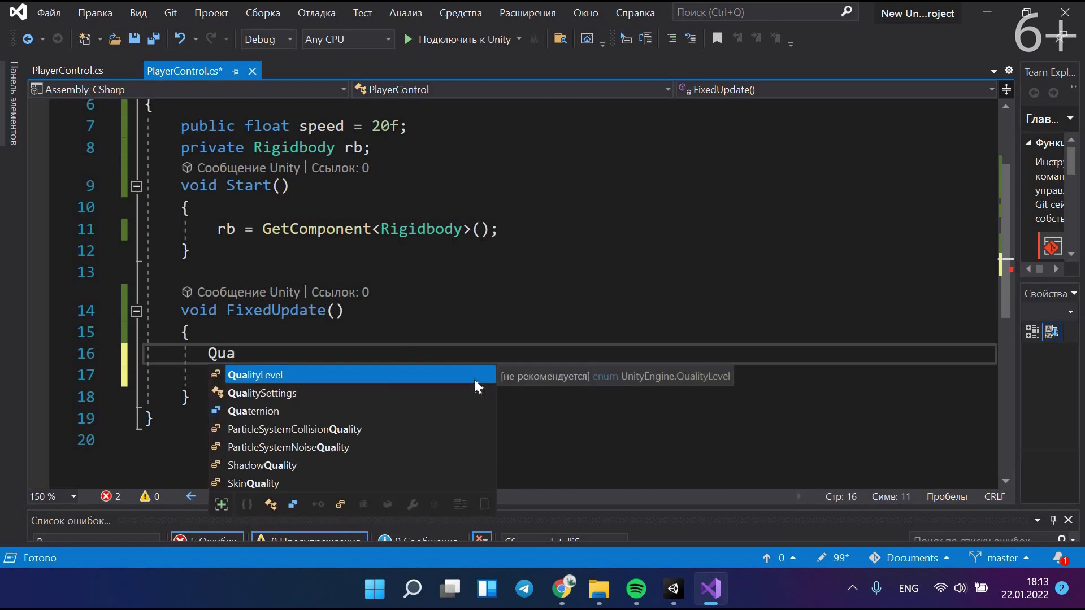
{"action": "type", "text": "ter"}
{"action": "key", "text": "Tab"}
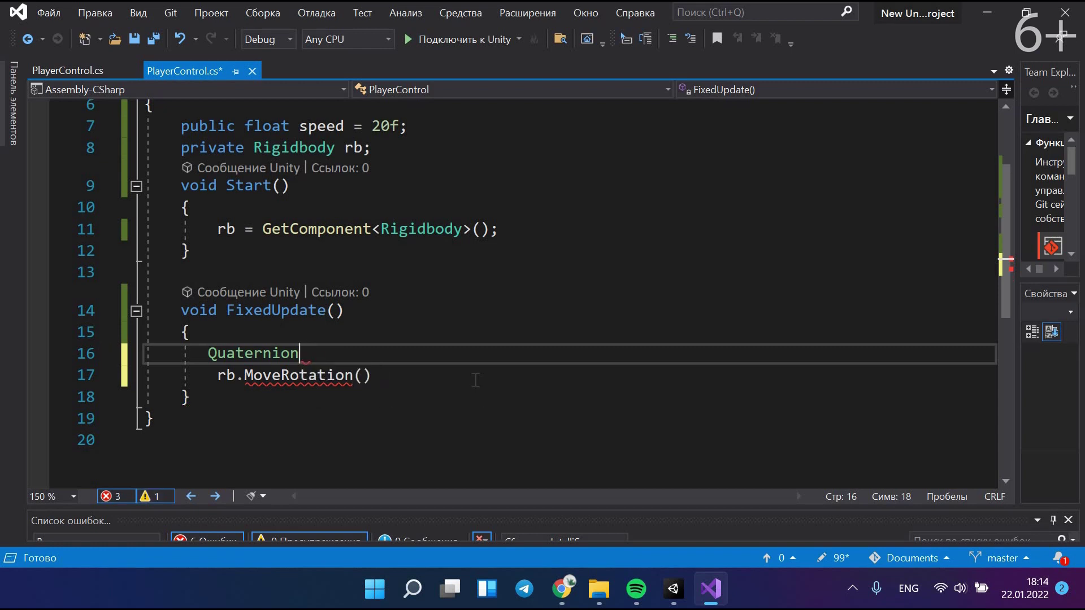
{"action": "type", "text": " obje"}
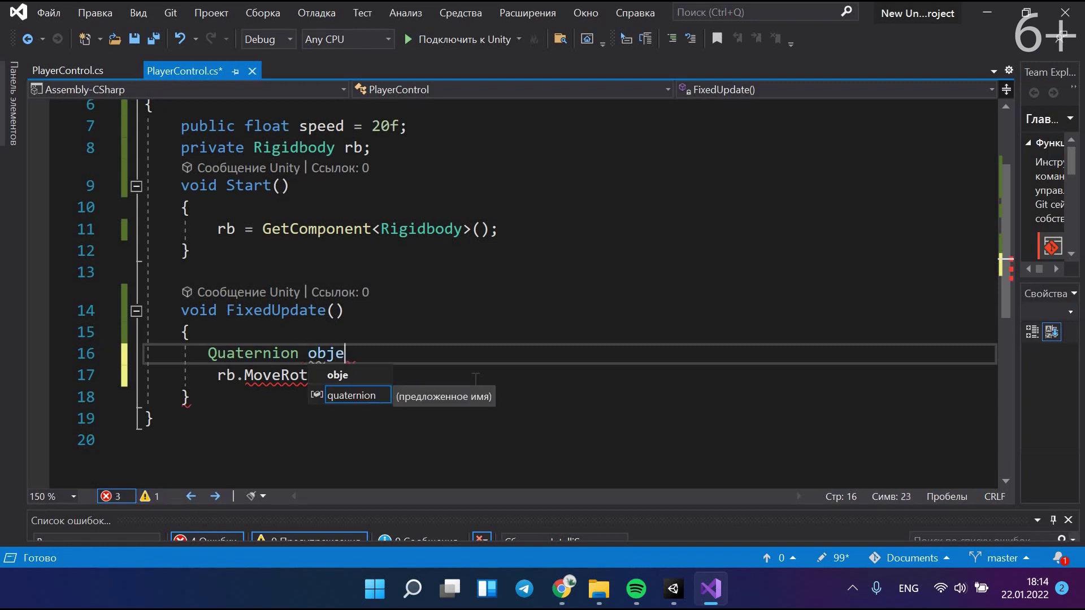
{"action": "type", "text": "ctRotate"}
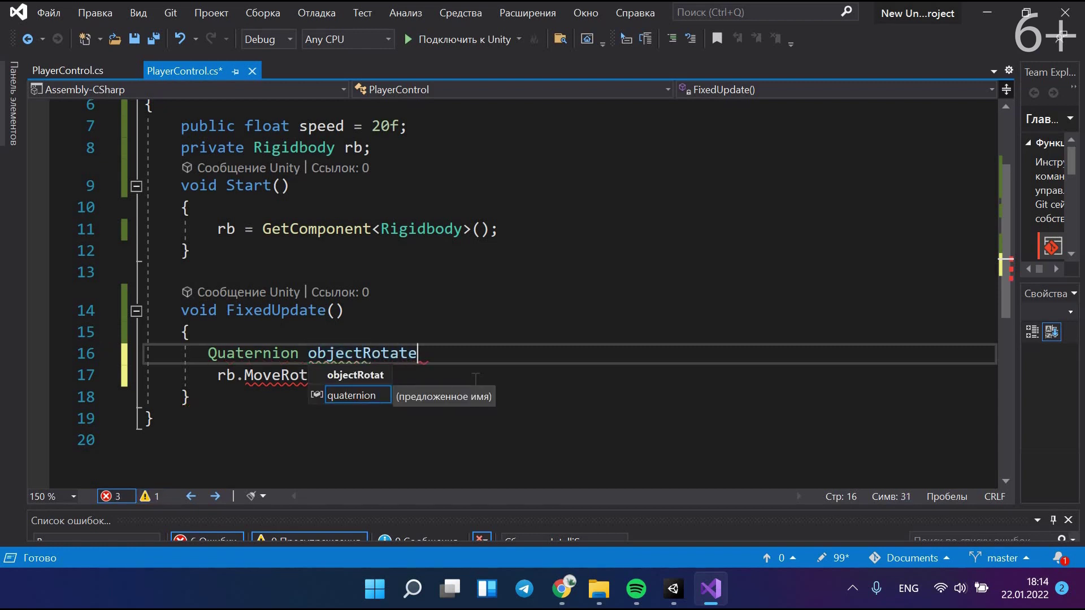
{"action": "type", "text": "="}
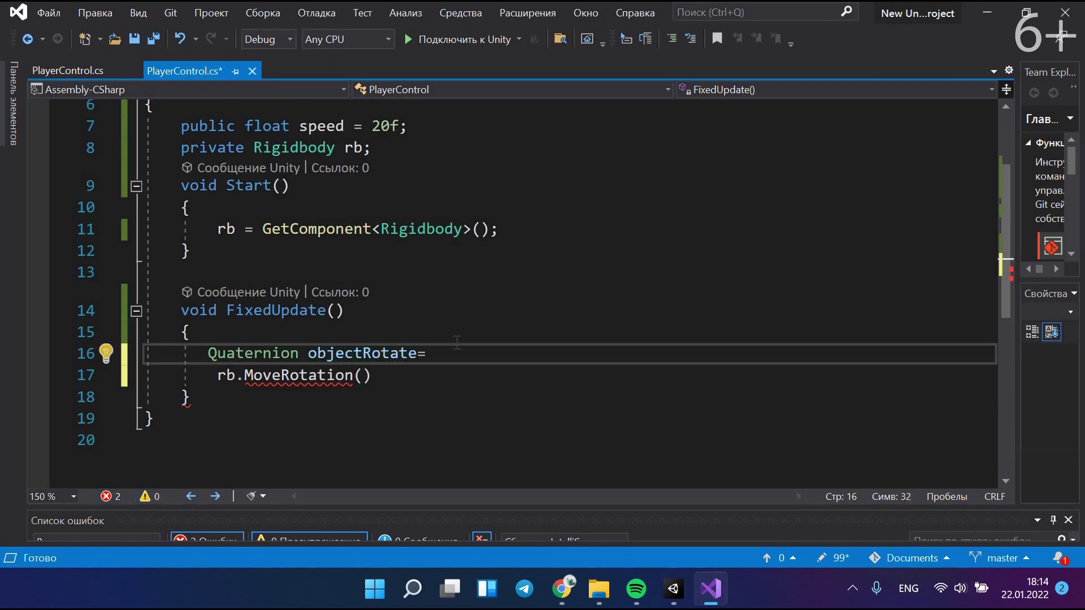
{"action": "left_click", "coordinate": [268, 353]}
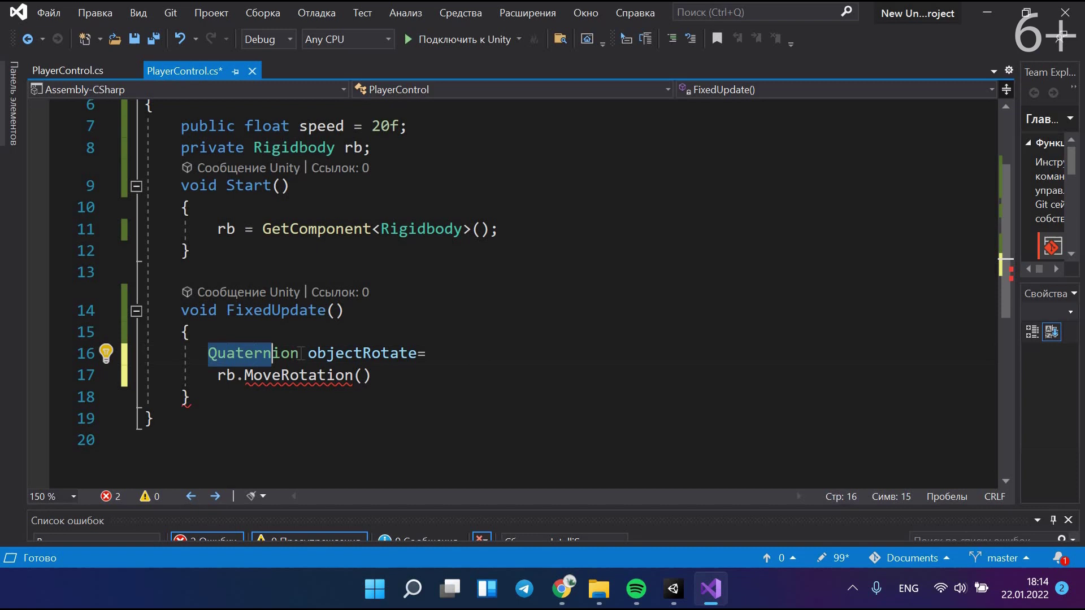
{"action": "left_click", "coordinate": [448, 357]}
Assign it Quaternion.Euler(new Vector3(0,0,5)*Time.deltaTime); to complete the statement.
{"action": "type", "text": "Quaternion."}
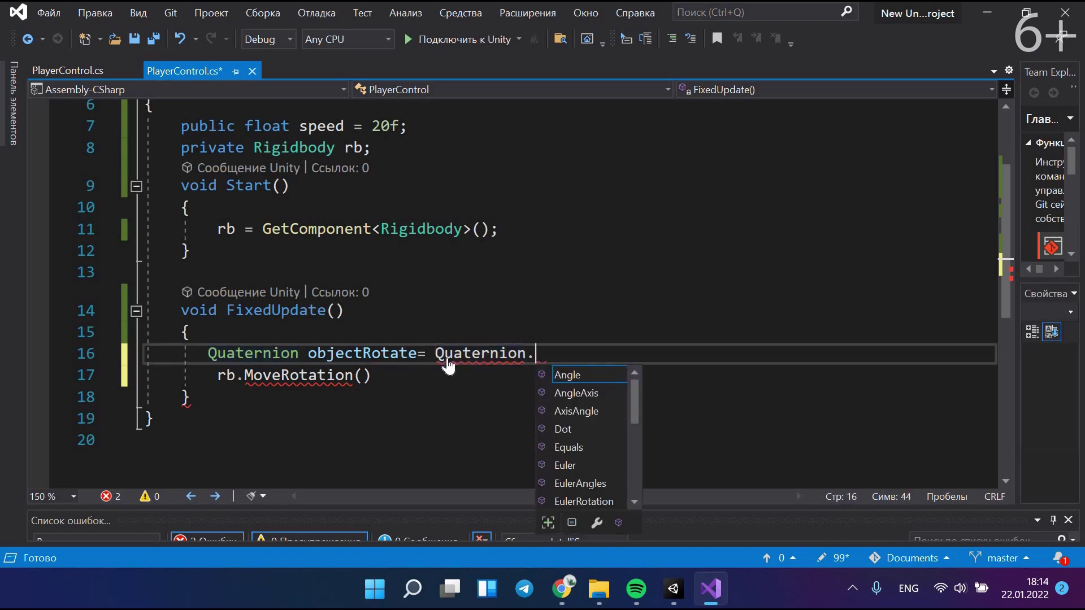
{"action": "key", "text": "Down"}
{"action": "key", "text": "Down"}
{"action": "key", "text": "Down"}
{"action": "key", "text": "Down"}
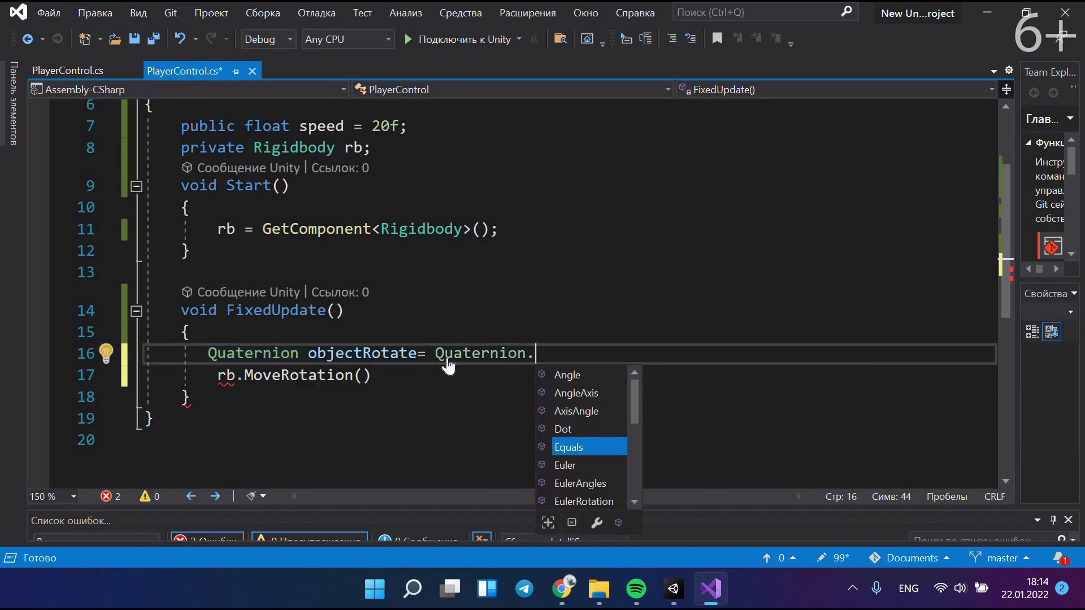
{"action": "key", "text": "Down"}
{"action": "key", "text": "Tab"}
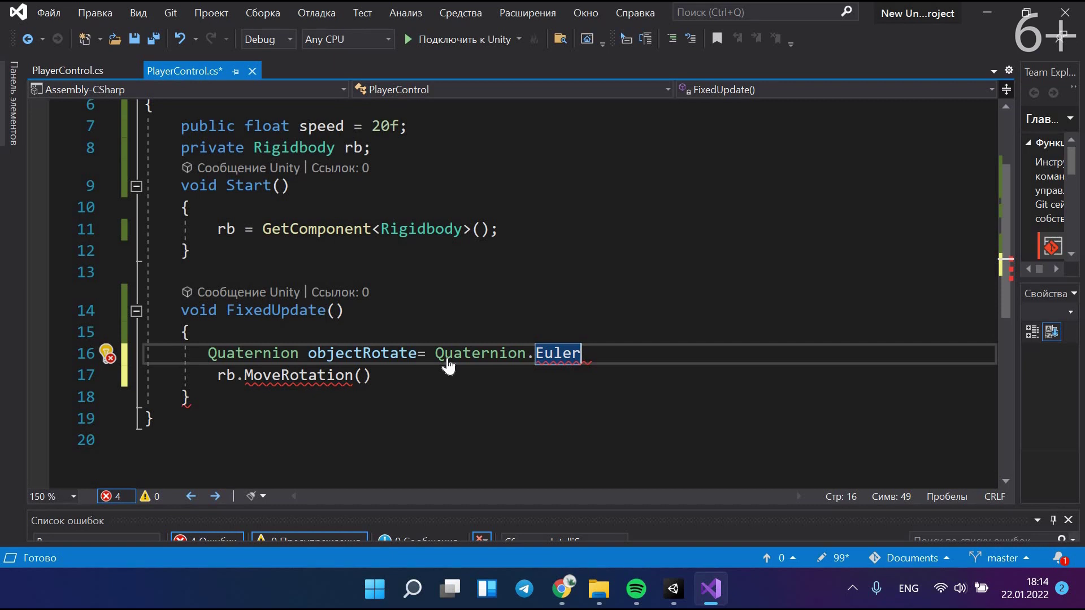
{"action": "type", "text": "("}
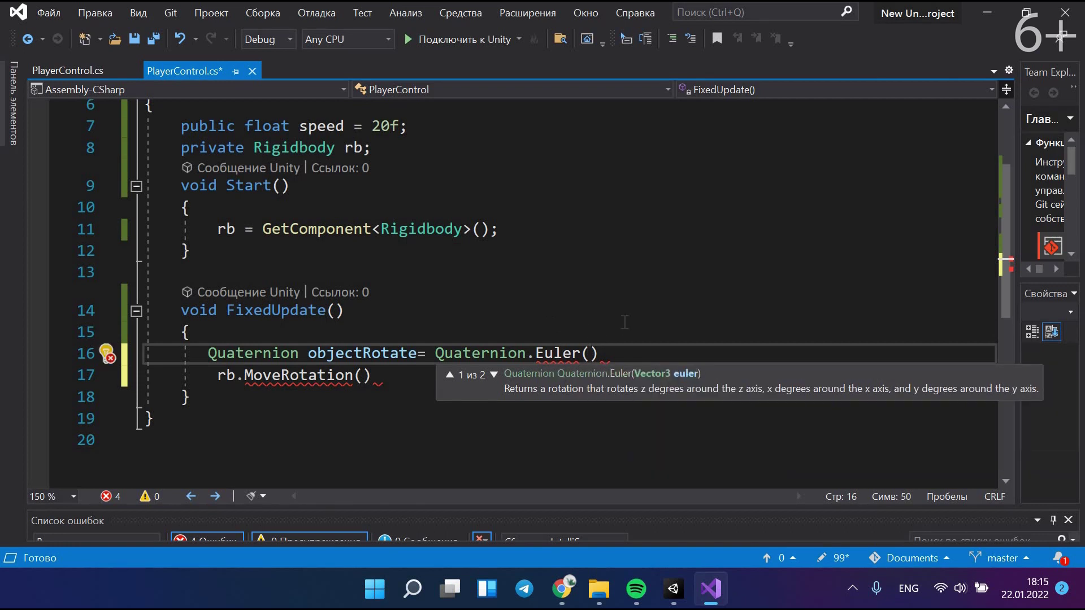
{"action": "type", "text": "n"}
{"action": "type", "text": "ew Vecto"}
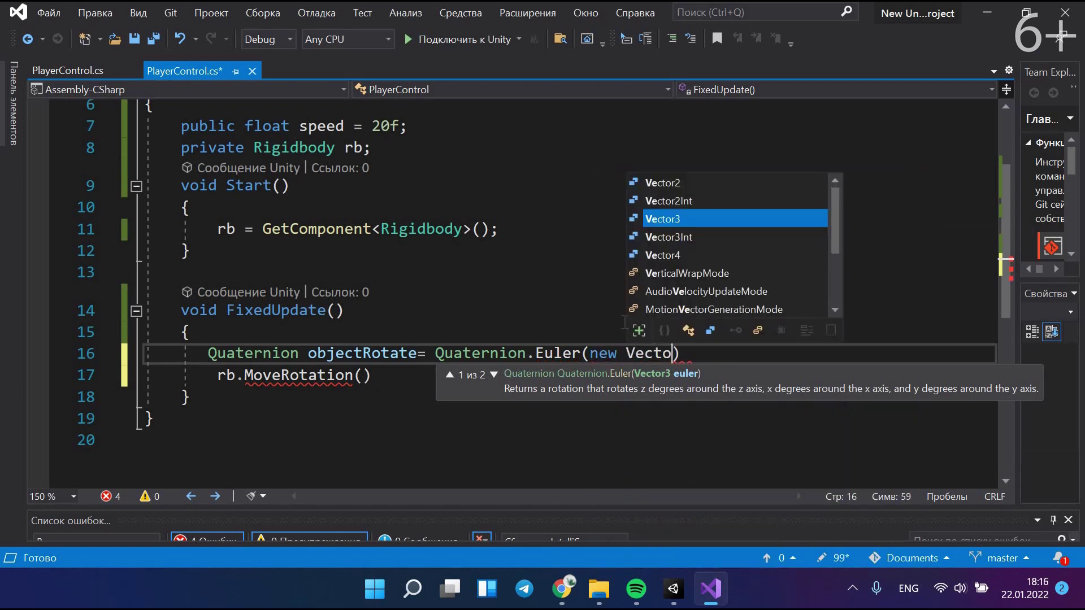
{"action": "type", "text": "r3"}
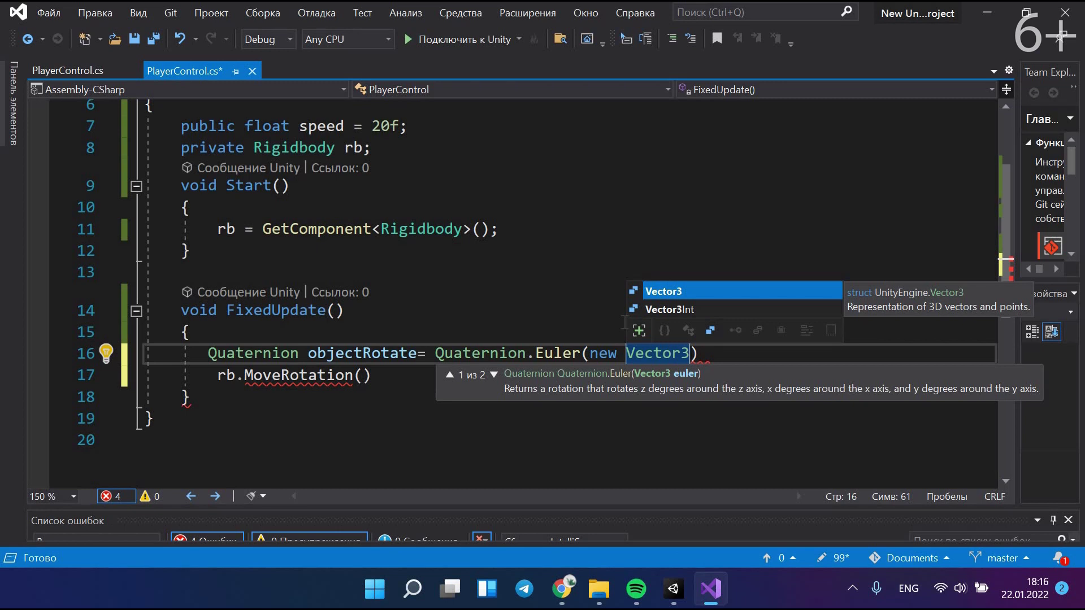
{"action": "type", "text": "("}
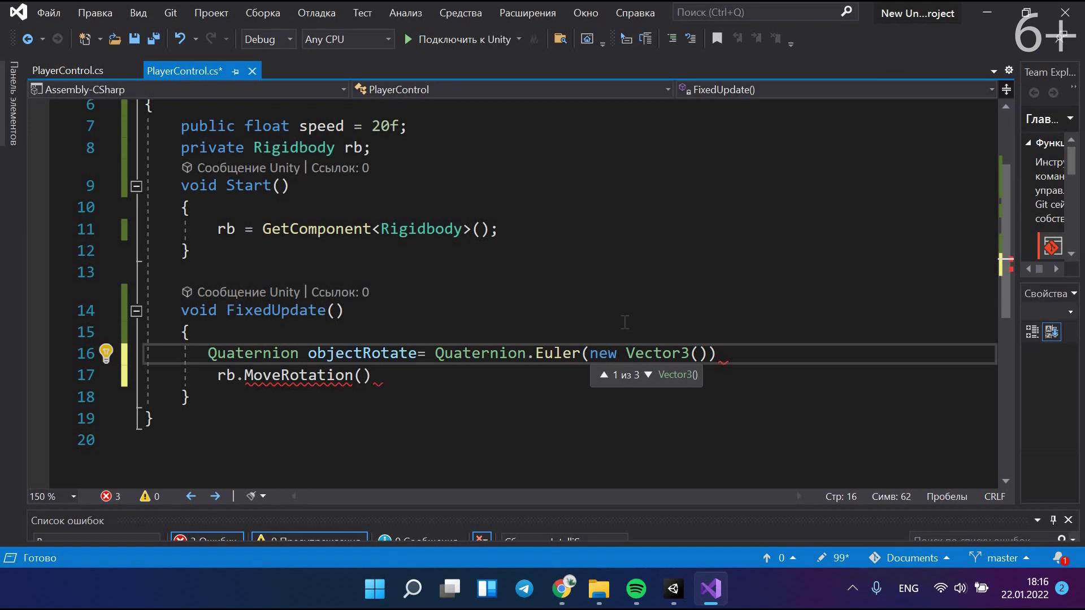
{"action": "type", "text": "0,"}
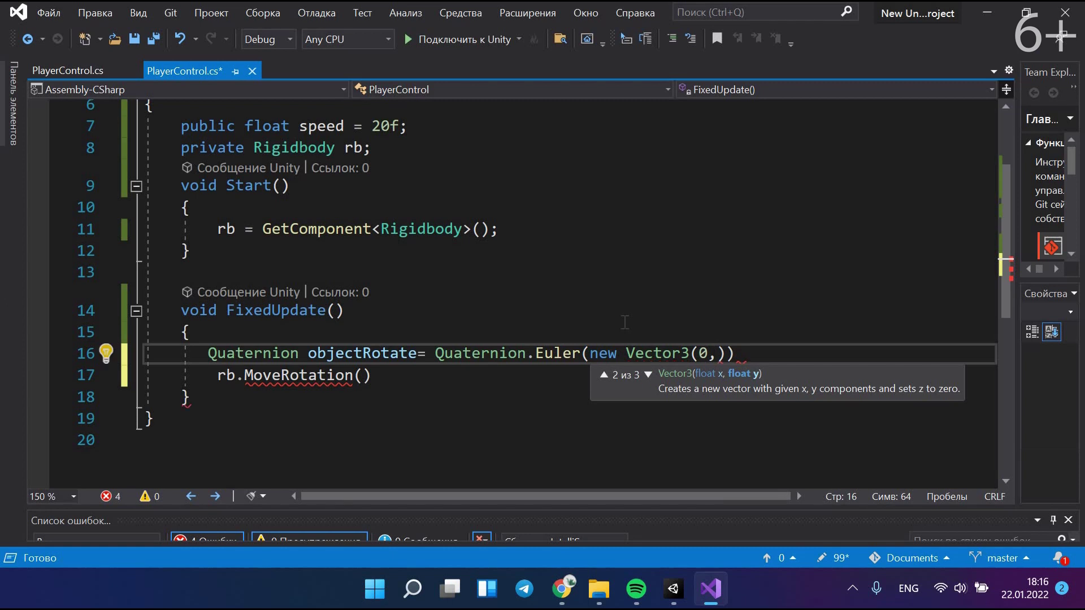
{"action": "type", "text": "0,"}
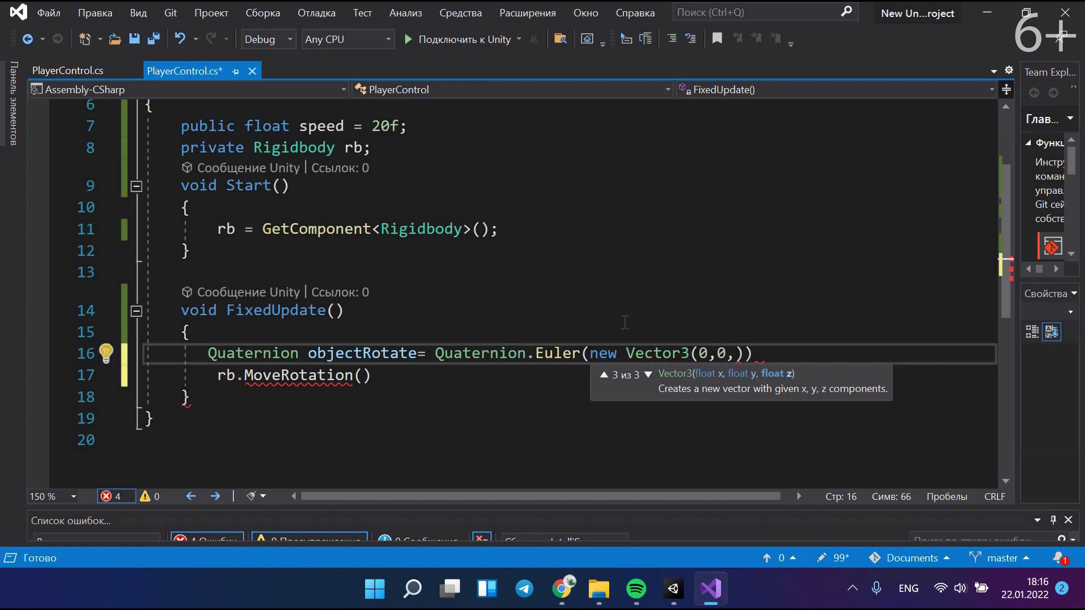
{"action": "type", "text": "5"}
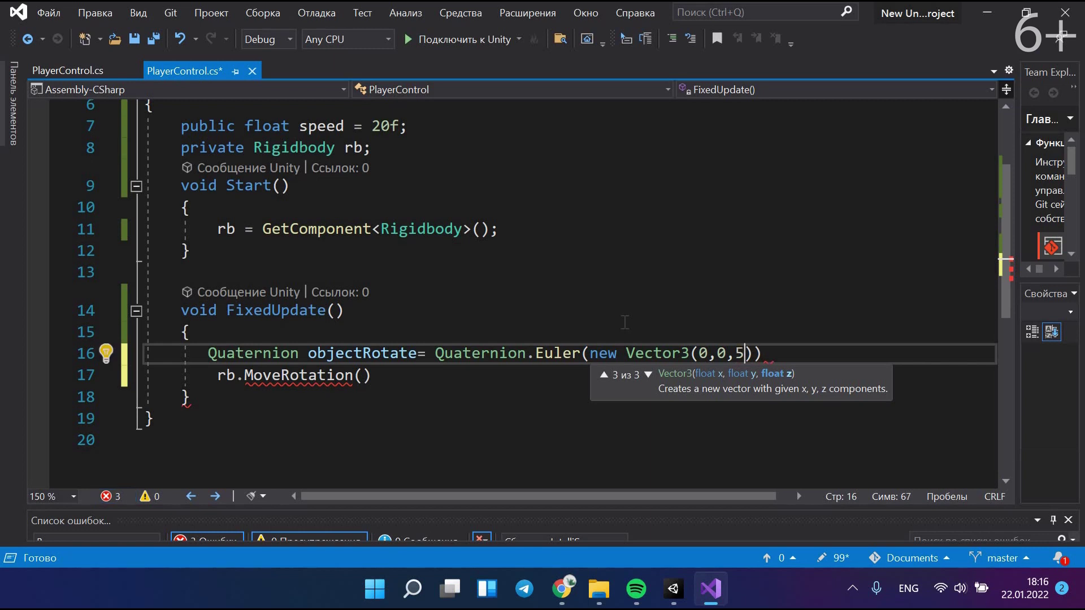
{"action": "type", "text": ")"}
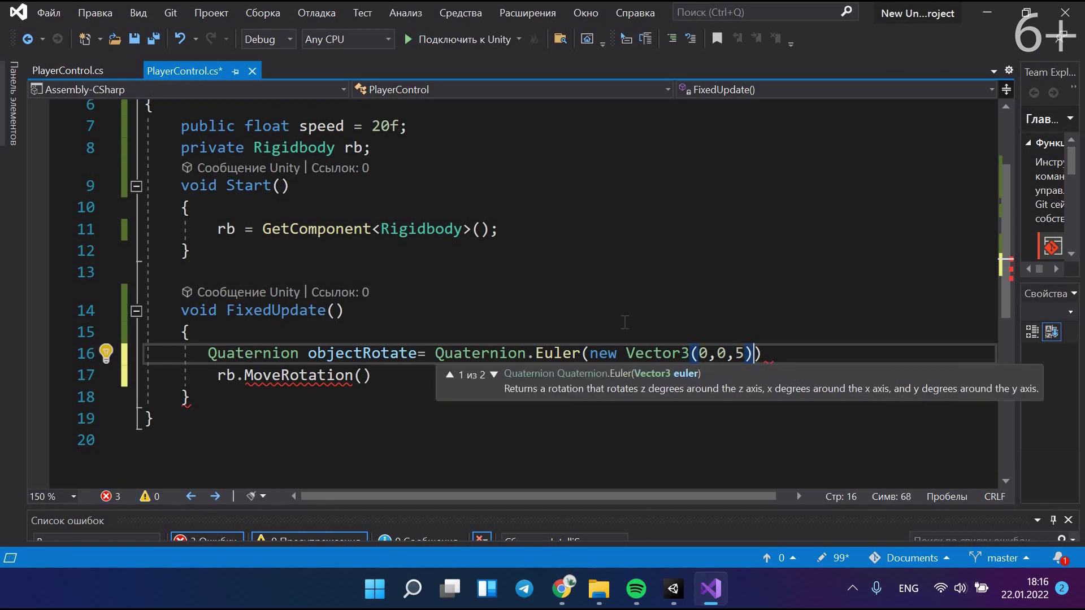
{"action": "type", "text": "*"}
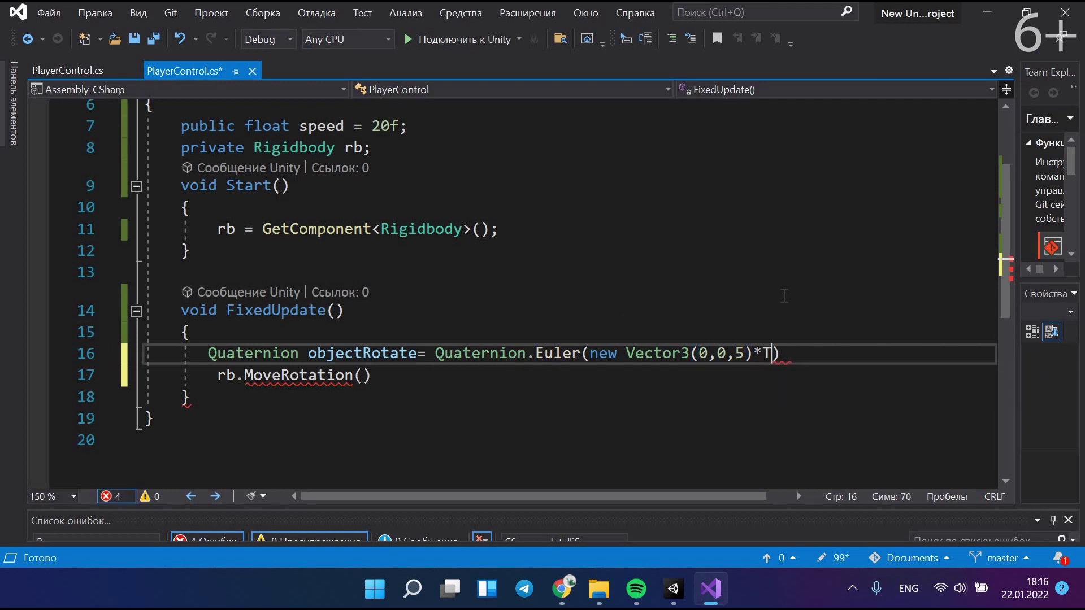
{"action": "type", "text": "Time."}
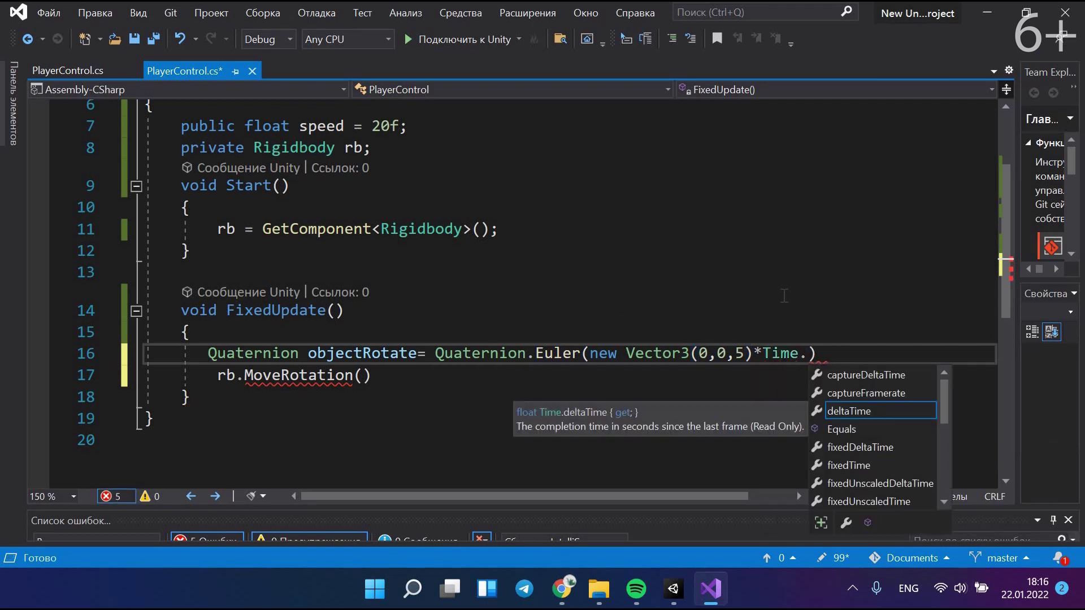
{"action": "key", "text": "Tab"}
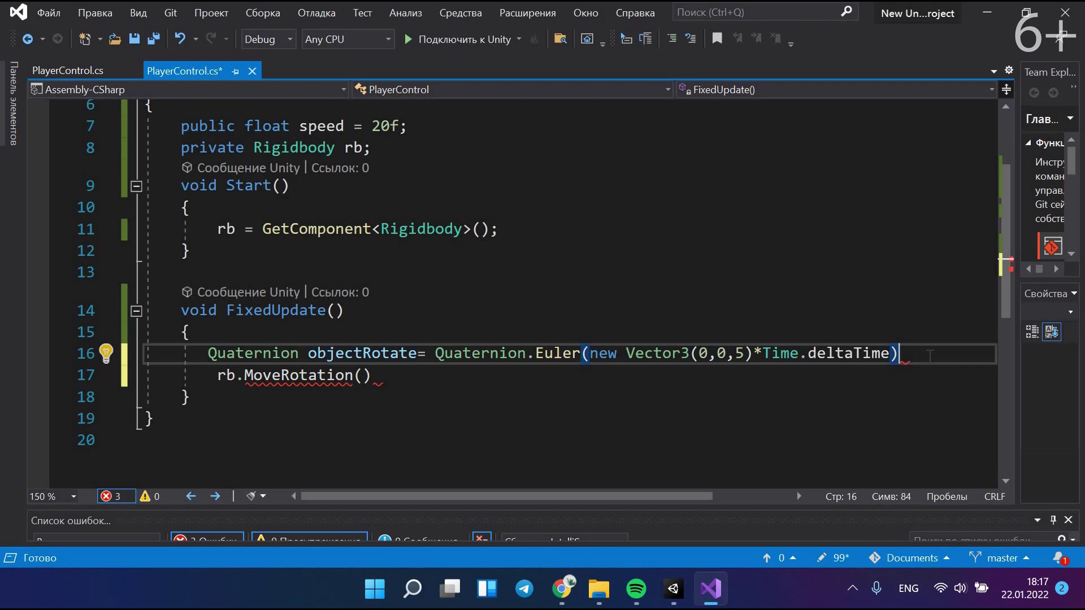
{"action": "type", "text": ";"}
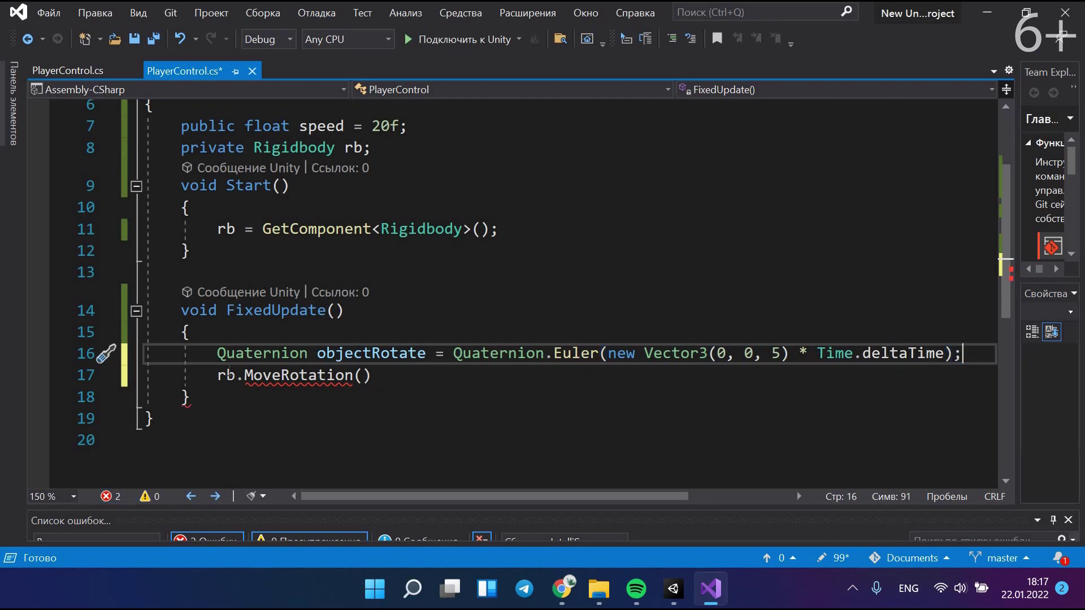
Complete line 17 as rb.MoveRotation(rb.rotation * objectRotate);.
{"action": "left_click", "coordinate": [362, 377]}
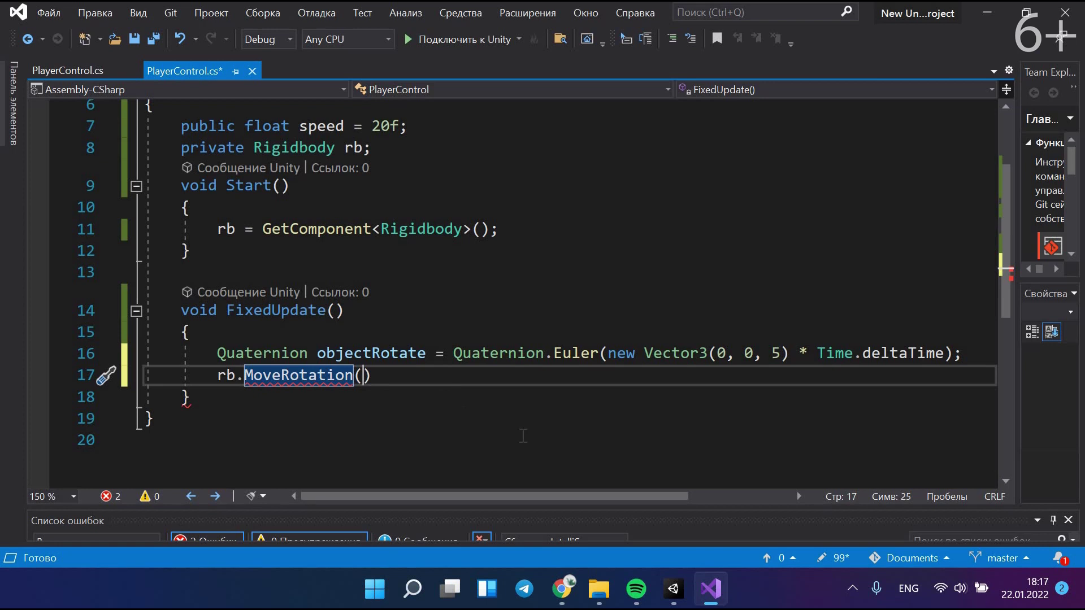
{"action": "type", "text": "rb"}
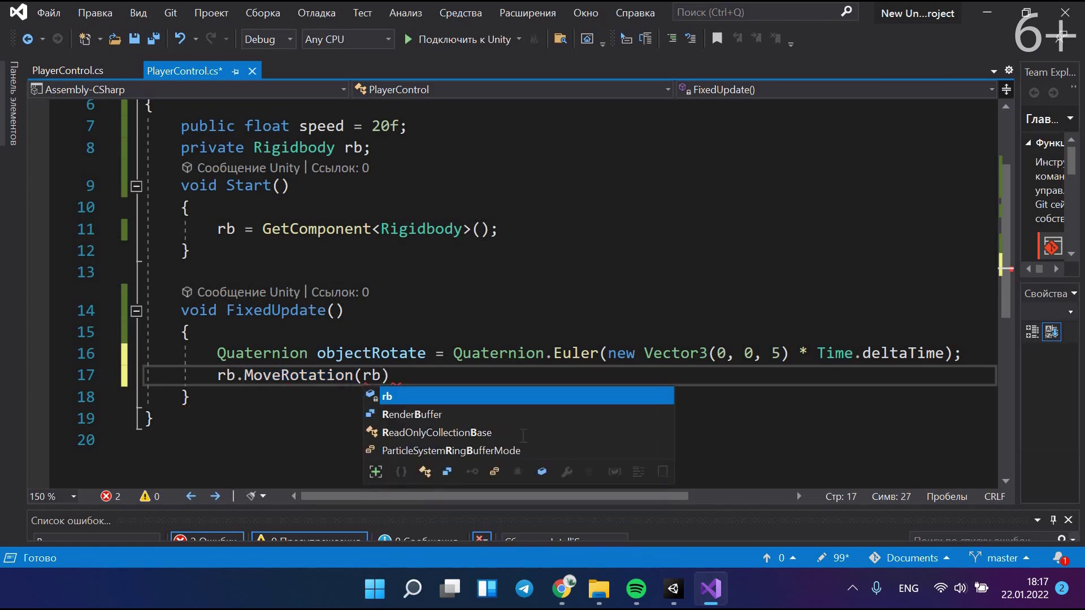
{"action": "type", "text": "."}
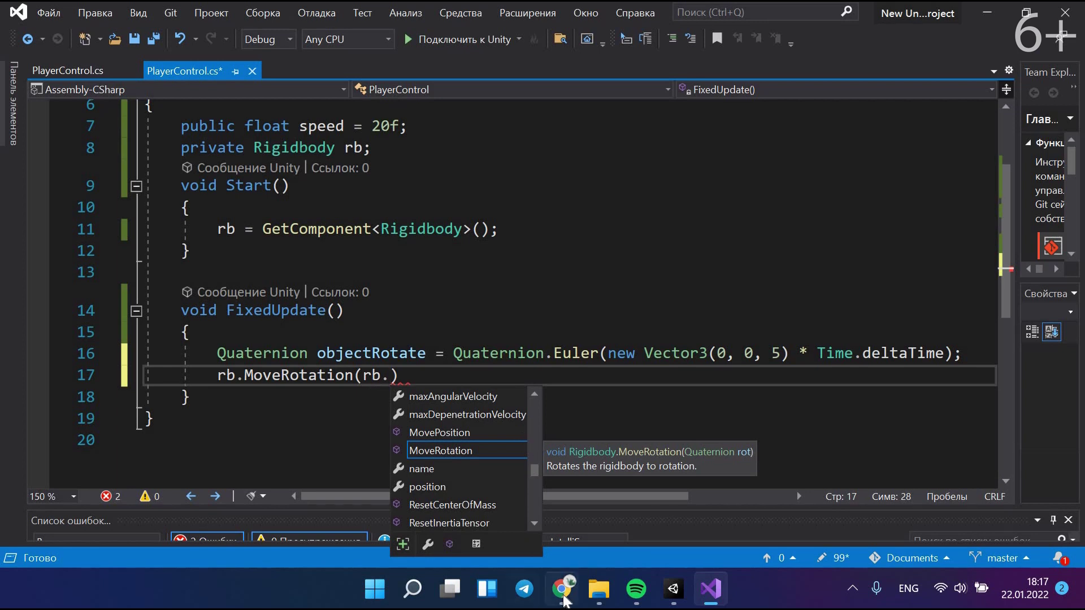
{"action": "type", "text": "rot"}
{"action": "key", "text": "Tab"}
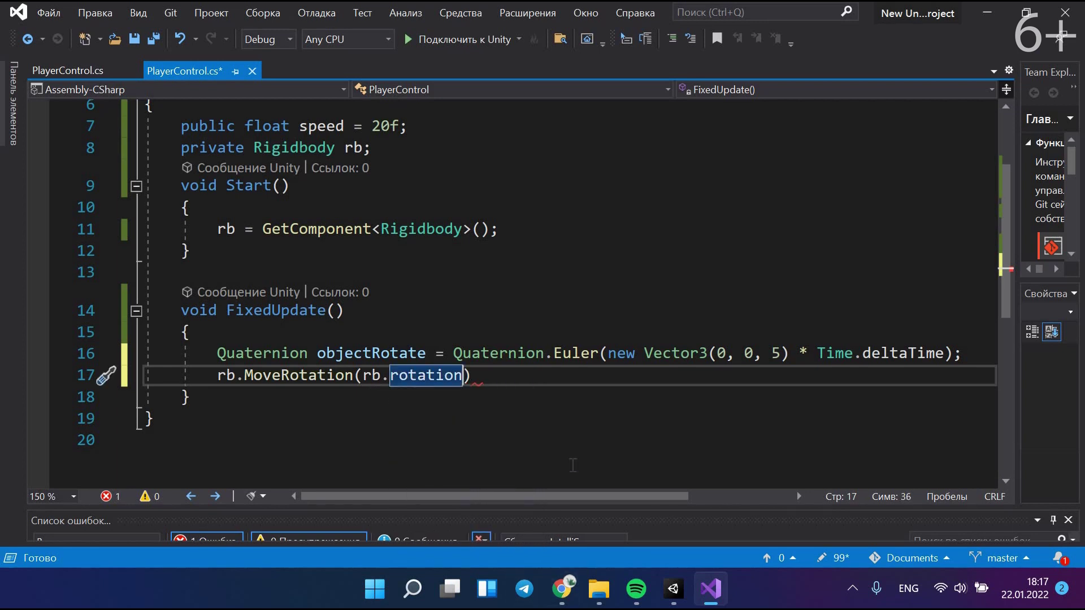
{"action": "type", "text": "*"}
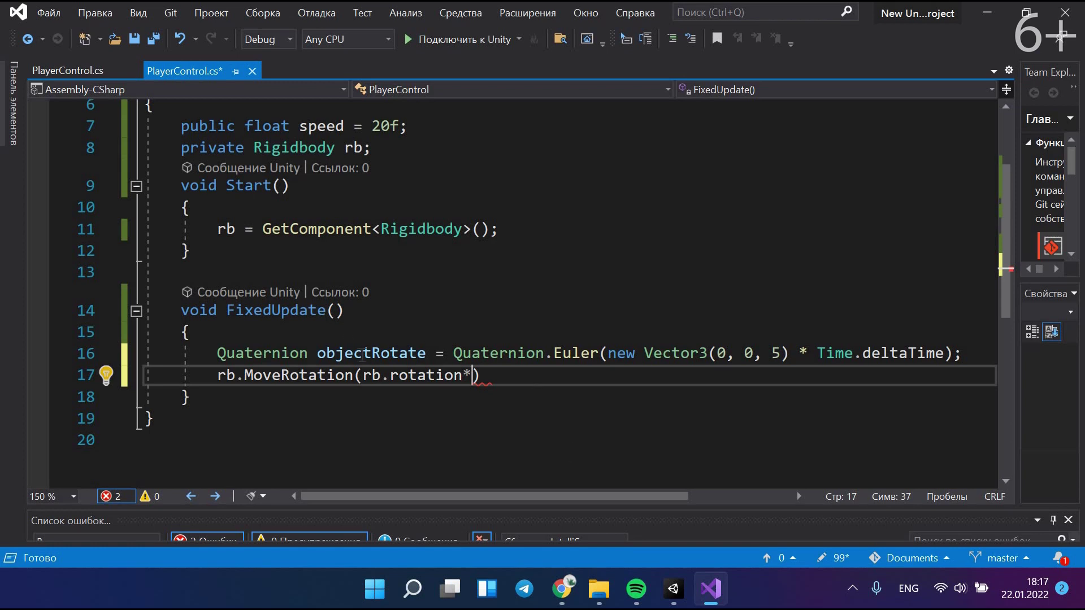
{"action": "double_click", "coordinate": [354, 355]}
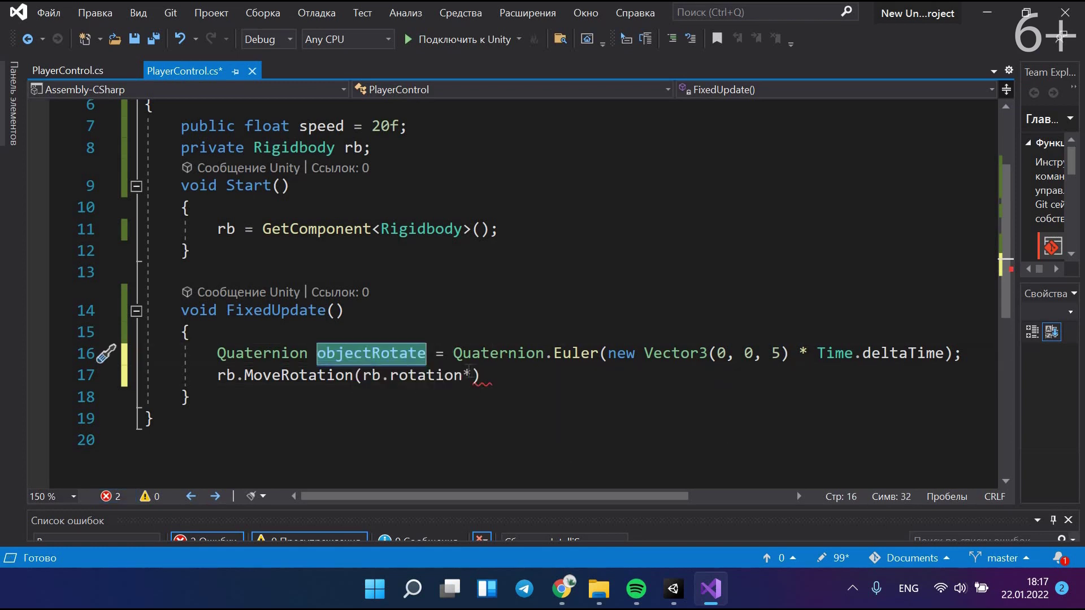
{"action": "left_click", "coordinate": [473, 375]}
{"action": "type", "text": "objectRotate)"}
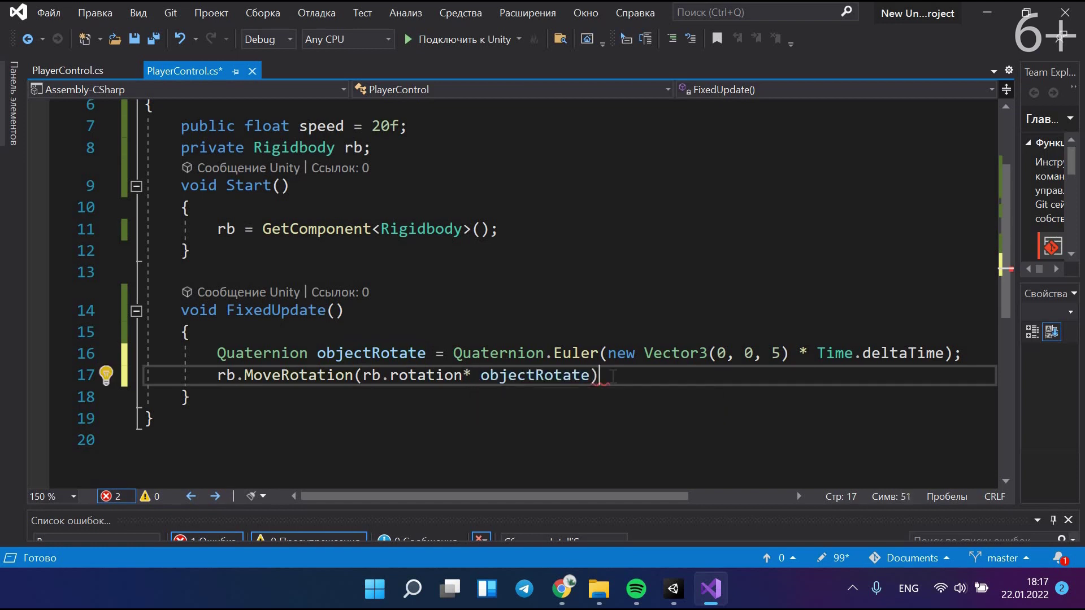
{"action": "type", "text": ";"}
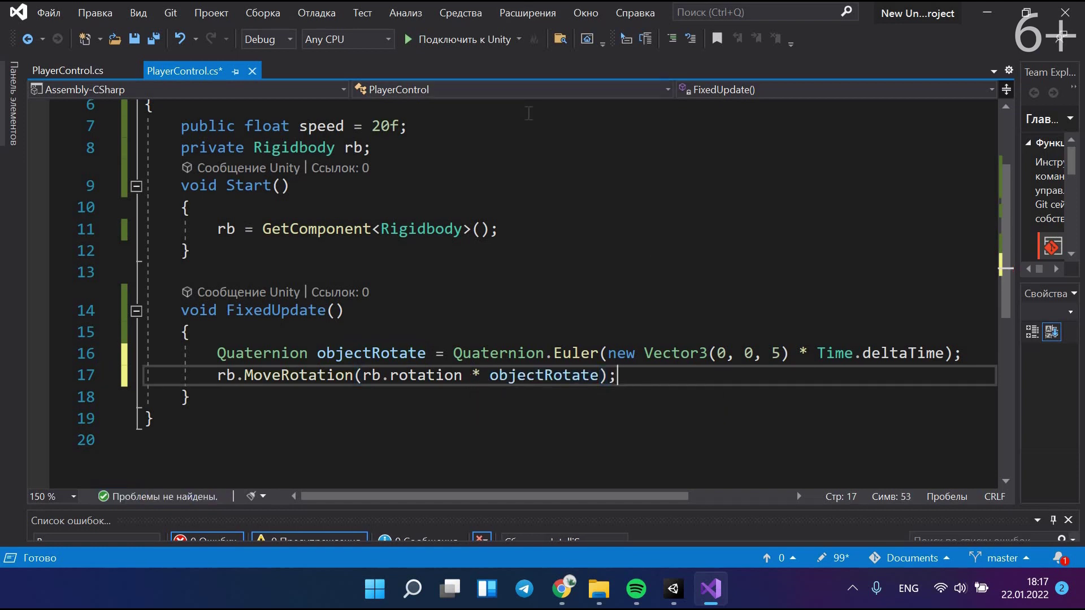
Change the Euler Z value from 5 to 10 and save the script.
{"action": "double_click", "coordinate": [776, 353]}
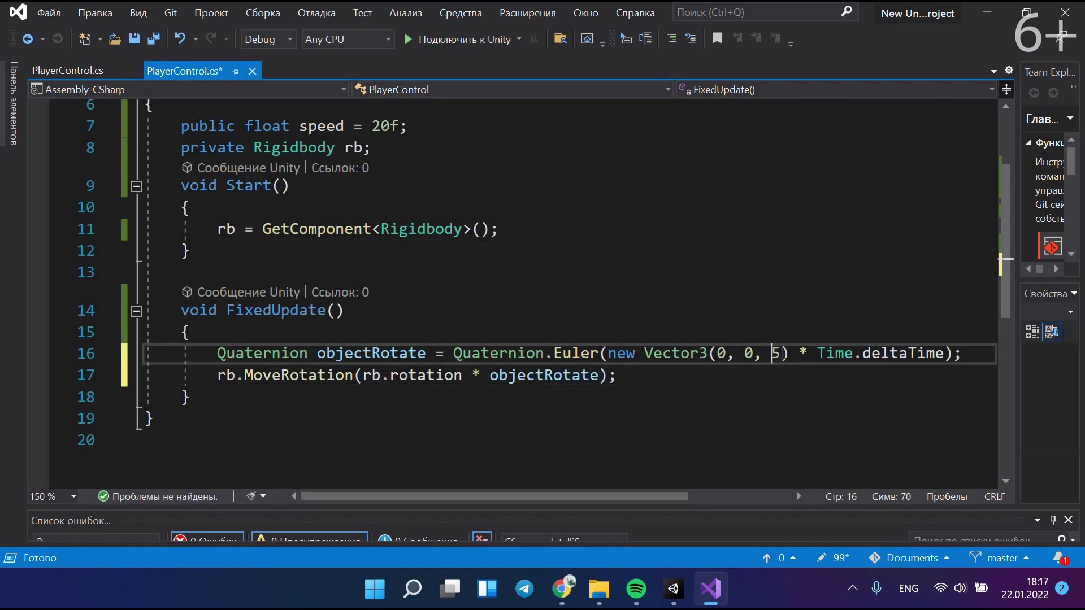
{"action": "type", "text": "10"}
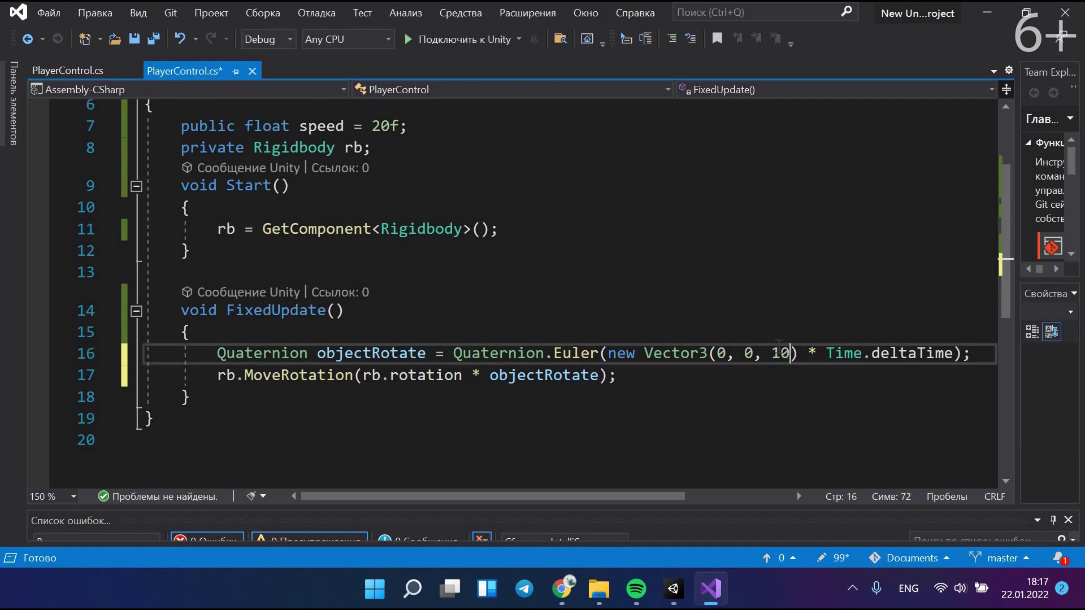
{"action": "key", "text": "ctrl+s"}
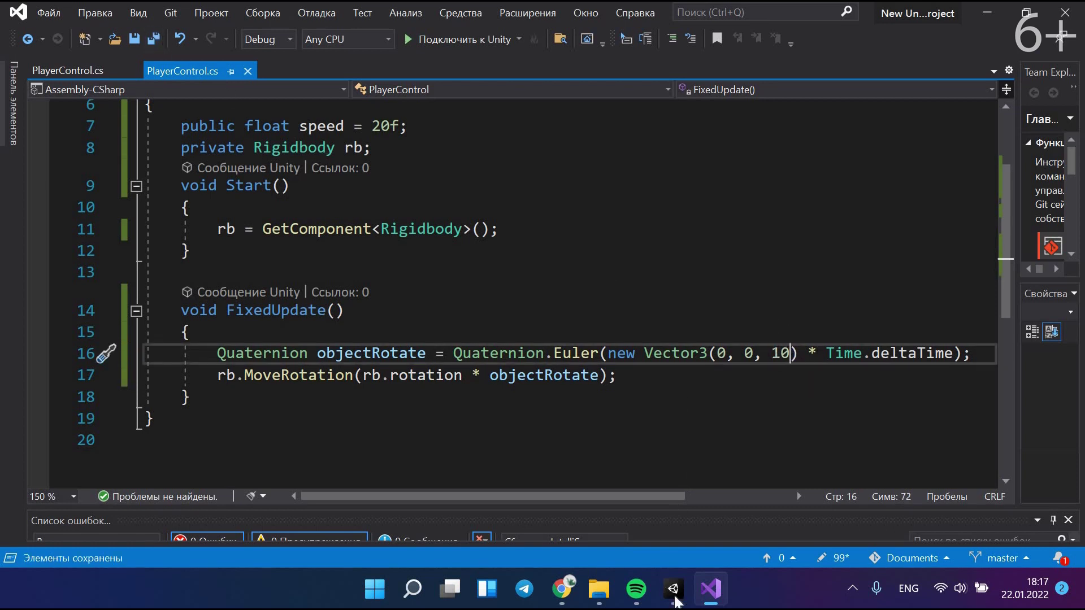
Drag the cube along X toward the camera view's centre, then play the scene to watch it spin.
{"action": "left_click", "coordinate": [672, 588]}
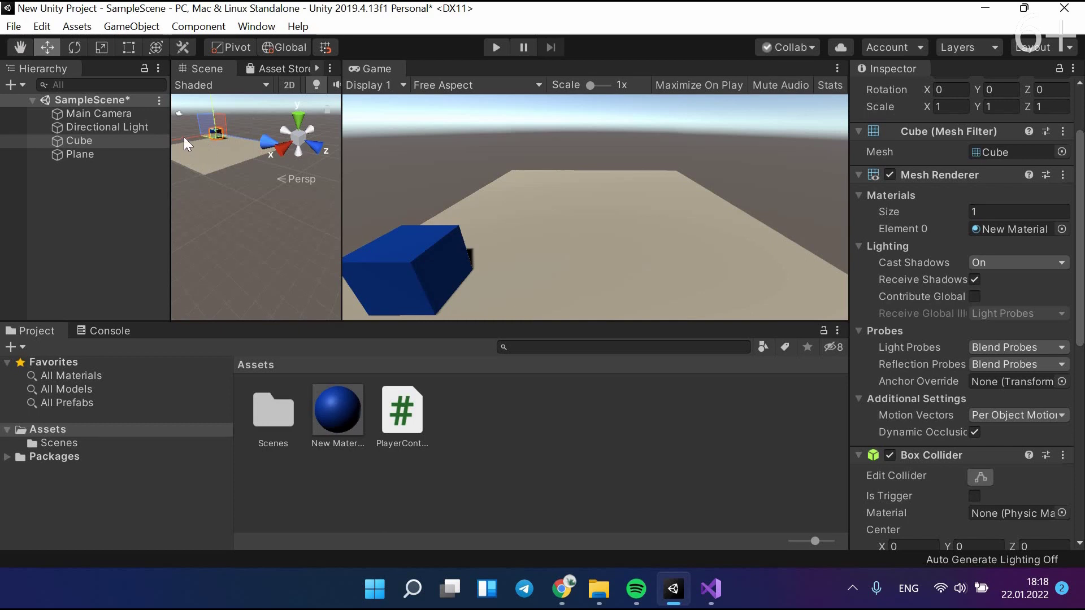
{"action": "left_click_drag", "start_coordinate": [218, 130], "coordinate": [165, 140]}
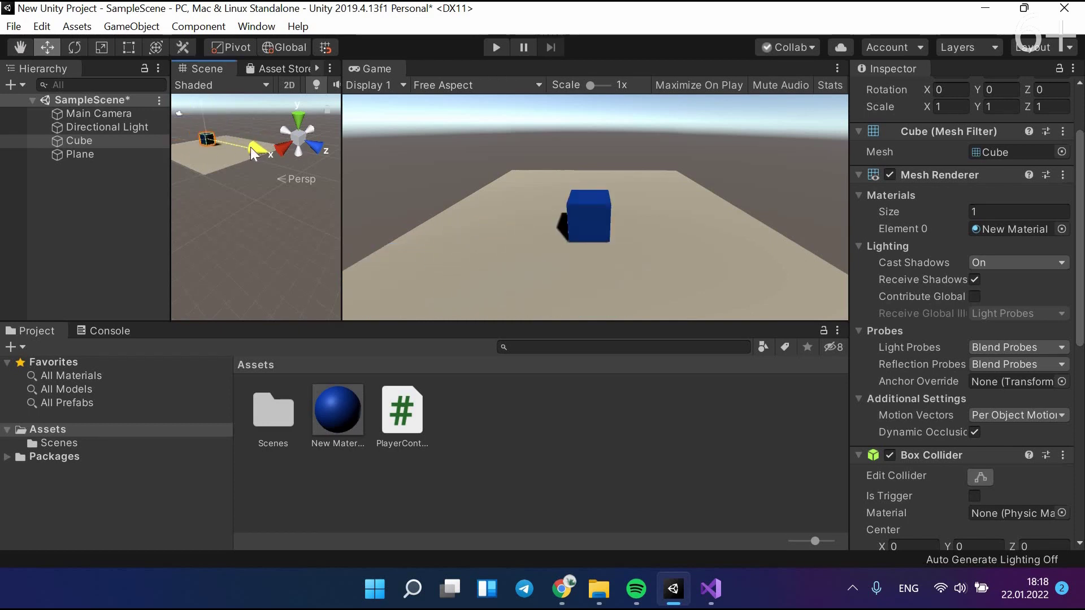
{"action": "left_click_drag", "start_coordinate": [248, 147], "coordinate": [265, 147]}
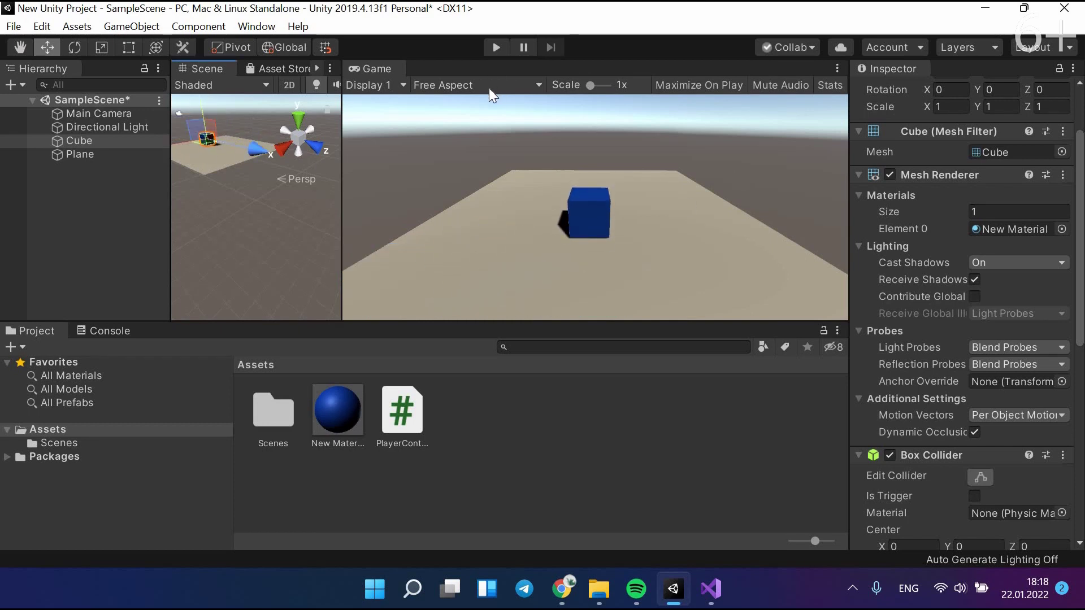
{"action": "left_click", "coordinate": [496, 49]}
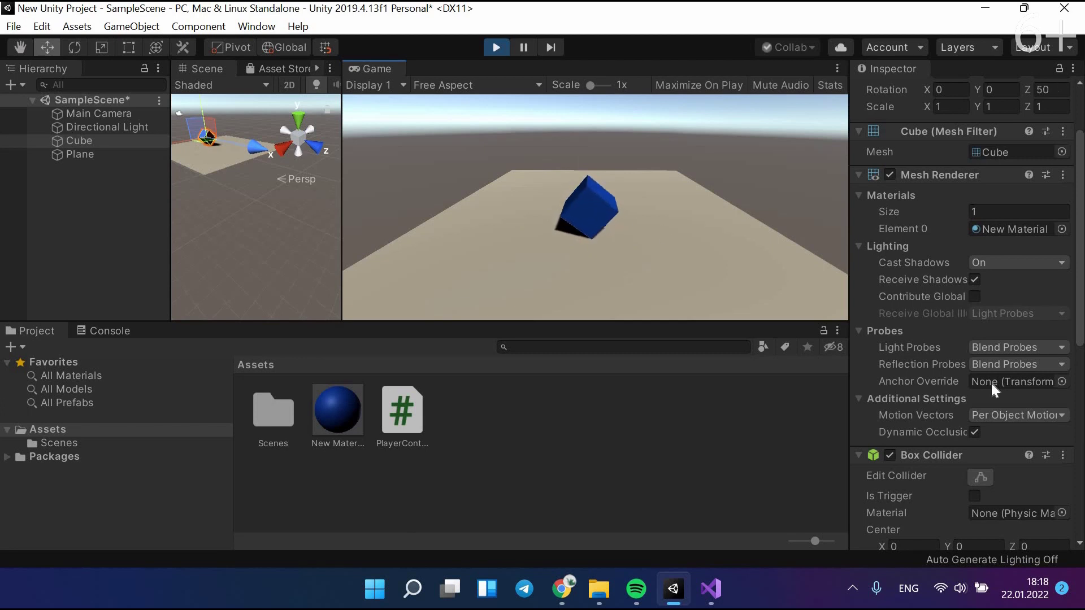
{"action": "scroll", "coordinate": [991, 383], "scroll_direction": "down", "scroll_amount": 10}
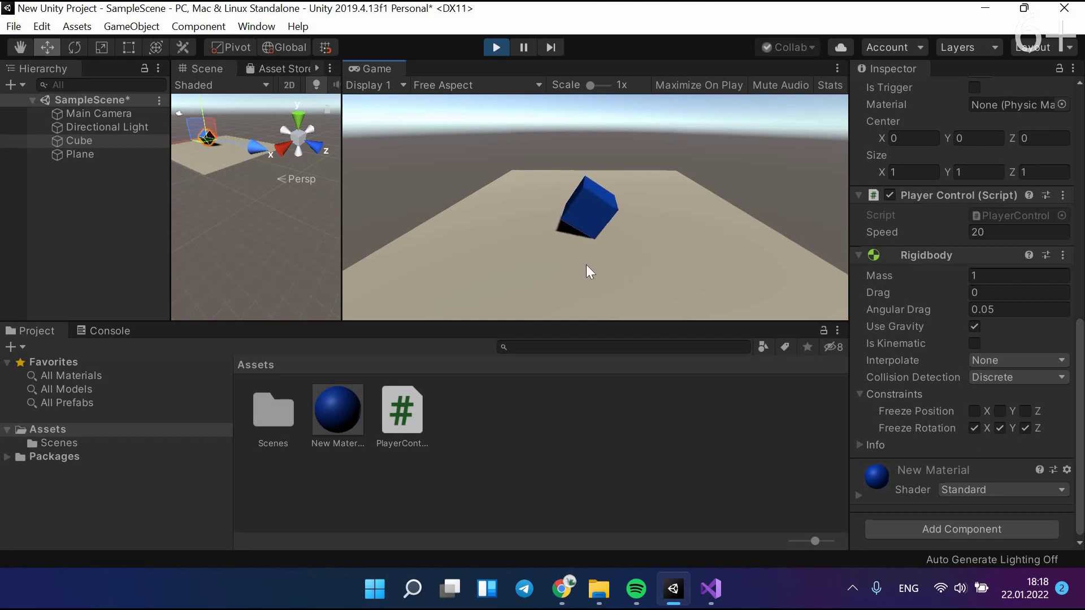
{"action": "key", "text": "ctrl+p"}
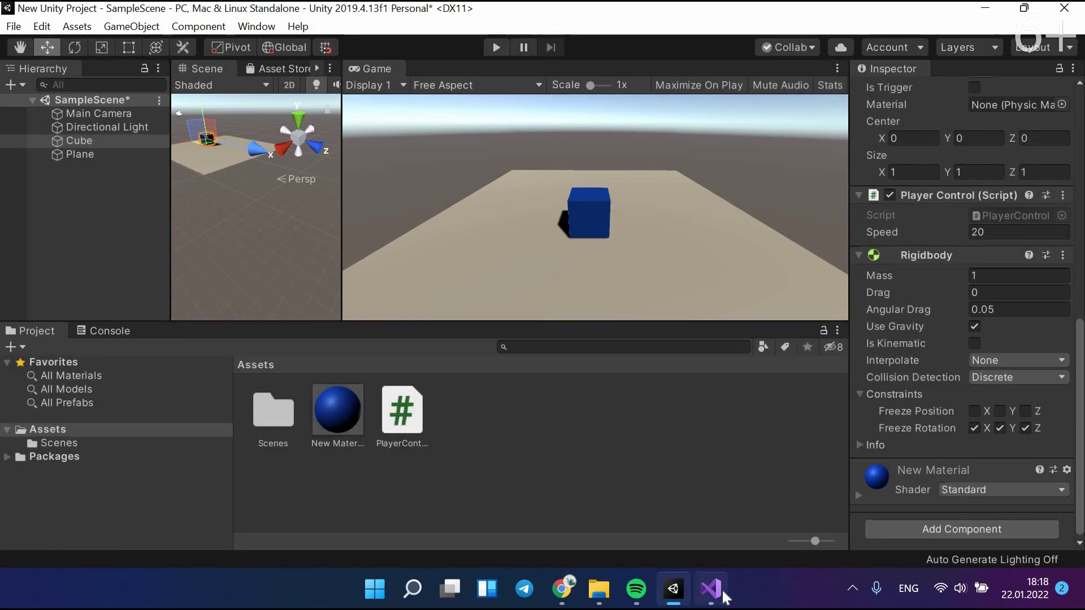
Return to the PlayerControl script and briefly highlight rotation lines 16–17 without editing them.
{"action": "mouse_move", "coordinate": [722, 595]}
{"action": "left_click", "coordinate": [695, 509]}
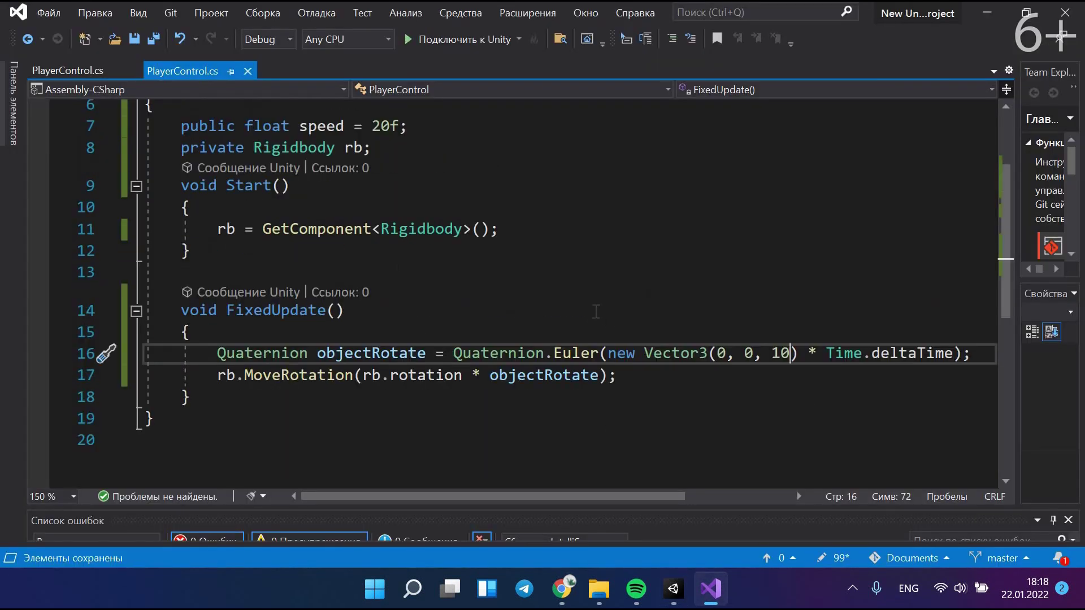
{"action": "left_click", "coordinate": [627, 379]}
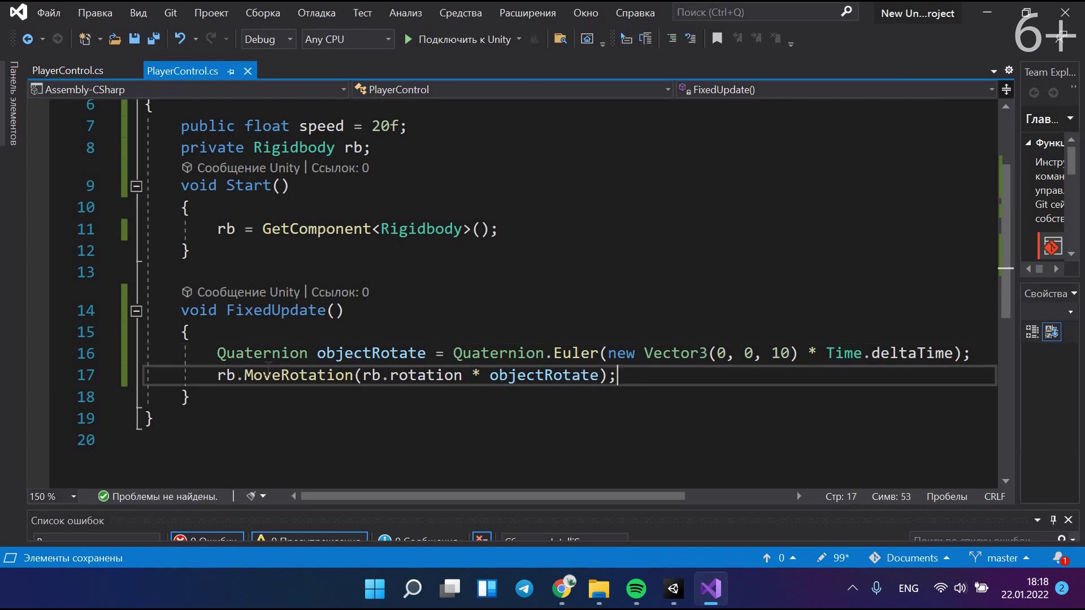
{"action": "key", "text": "shift+Up"}
{"action": "key", "text": "shift+Home"}
{"action": "left_click", "coordinate": [629, 378]}
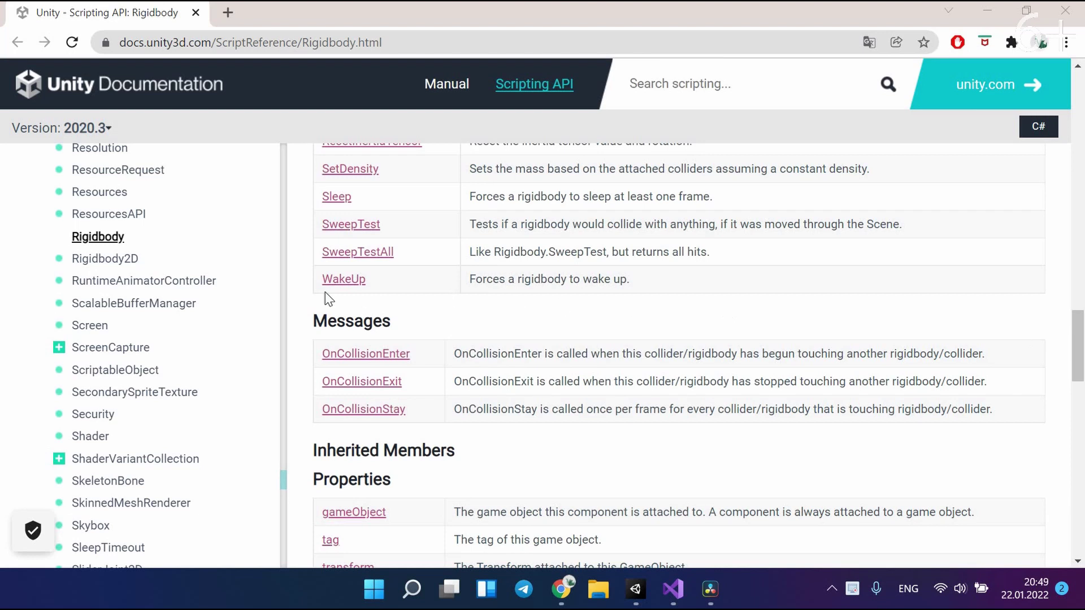
{"action": "left_click", "coordinate": [326, 293]}
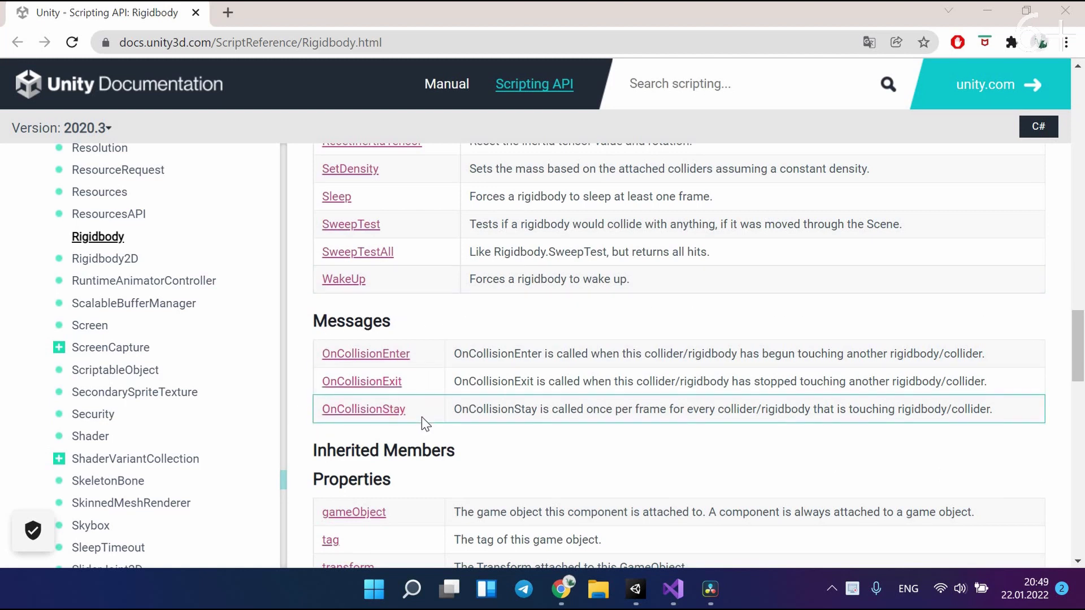
{"action": "key", "text": "alt+Tab"}
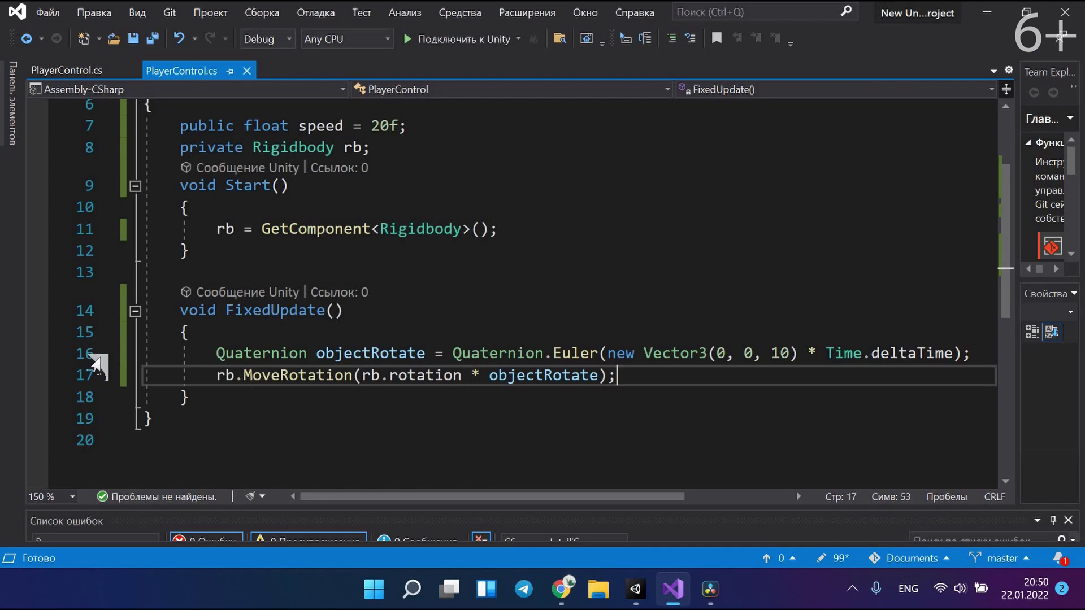
Comment out the rotation code on lines 16–17.
{"action": "left_click", "coordinate": [85, 354]}
{"action": "left_click_drag", "start_coordinate": [81, 382], "coordinate": [85, 399]}
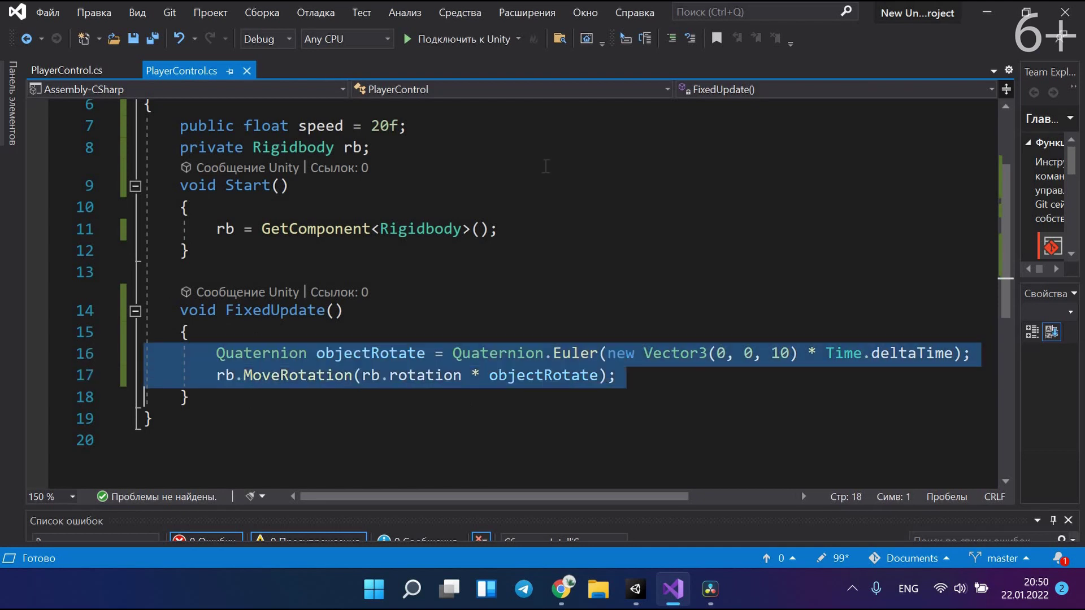
{"action": "left_click", "coordinate": [667, 39]}
Add an OnCollisionEnter() method below FixedUpdate, removing its Collision parameter.
{"action": "left_click", "coordinate": [202, 399]}
{"action": "key", "text": "Return"}
{"action": "type", "text": "OnC"}
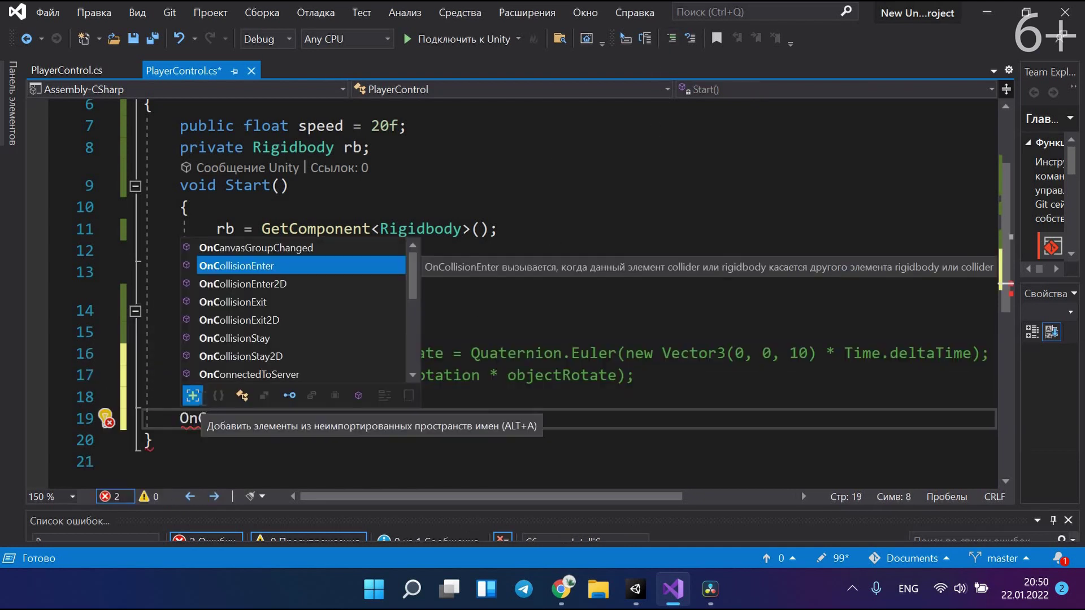
{"action": "key", "text": "Tab"}
{"action": "scroll", "coordinate": [470, 334], "scroll_direction": "down", "scroll_amount": 2}
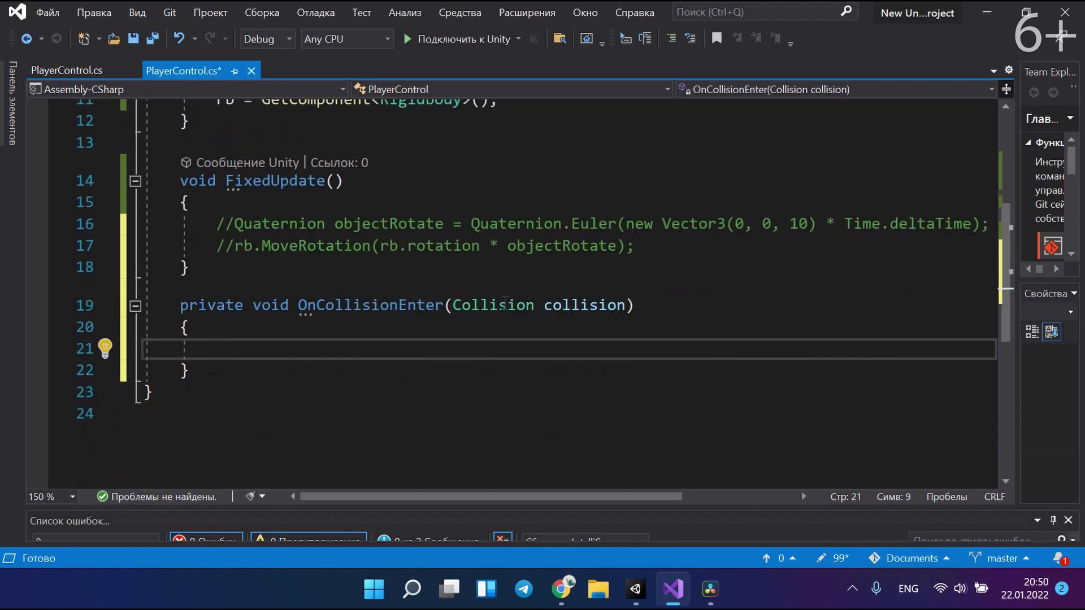
{"action": "left_click_drag", "start_coordinate": [453, 305], "coordinate": [628, 305]}
{"action": "key", "text": "BackSpace"}
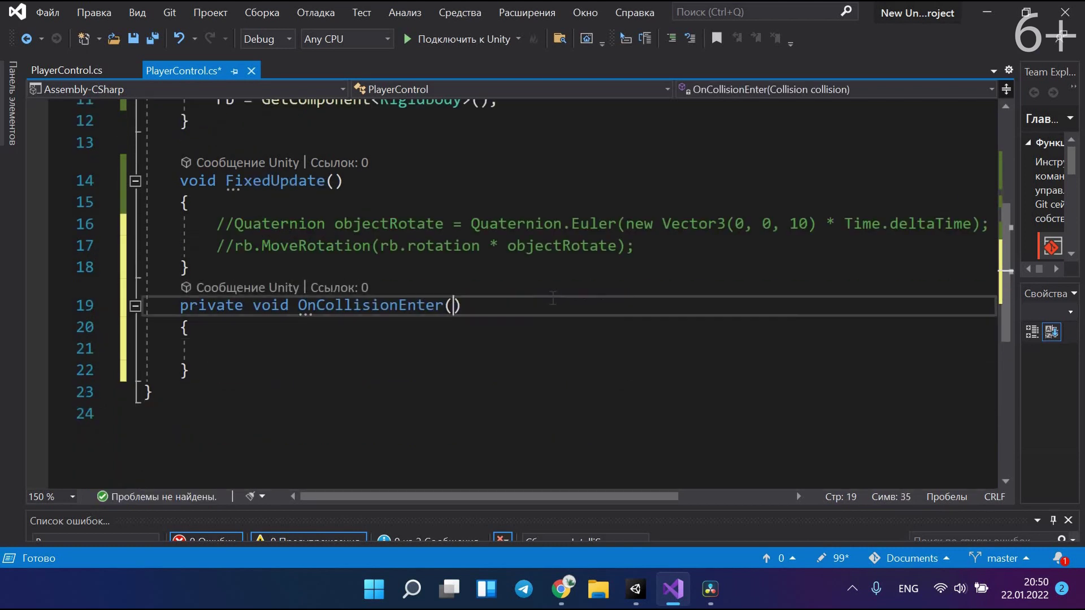
{"action": "key", "text": "Down"}
{"action": "key", "text": "Down"}
{"action": "left_click_drag", "start_coordinate": [298, 305], "coordinate": [462, 305]}
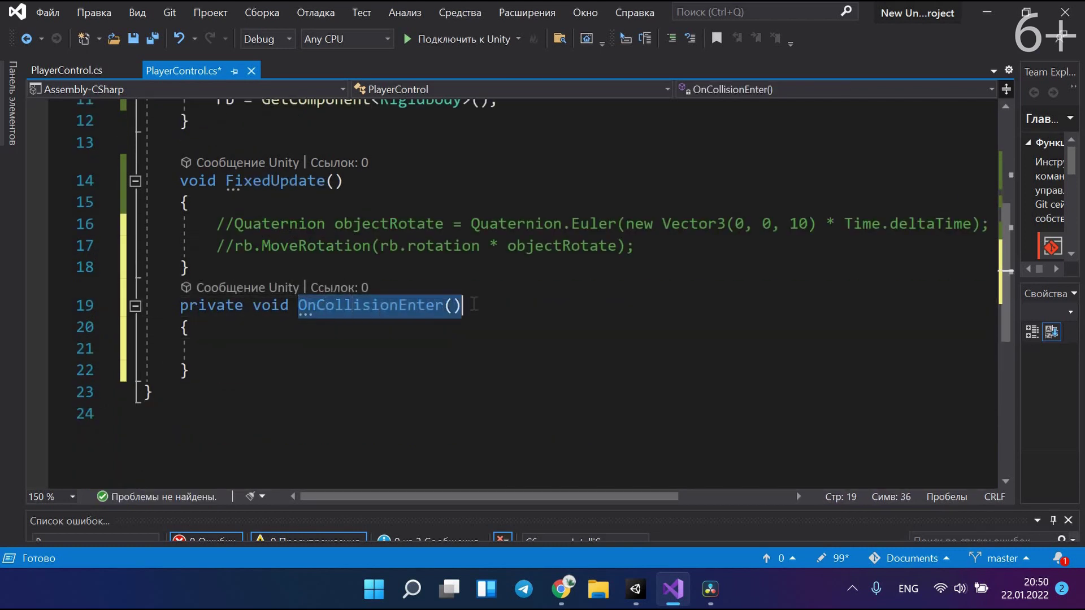
Write Debug.Log("Enter"); in its body and start a new line after the method.
{"action": "left_click", "coordinate": [288, 355]}
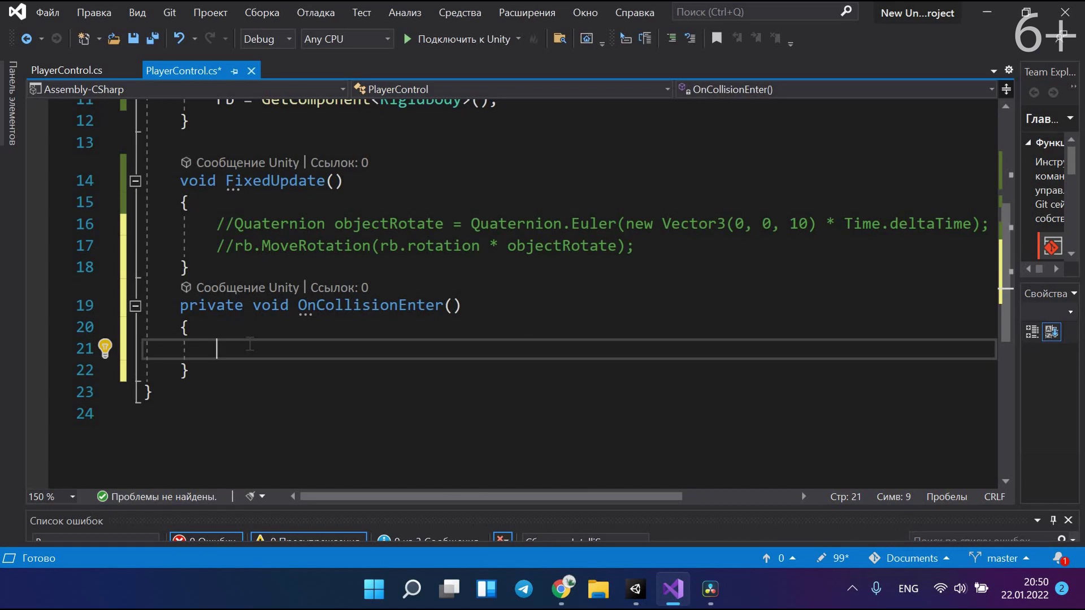
{"action": "type", "text": "De"}
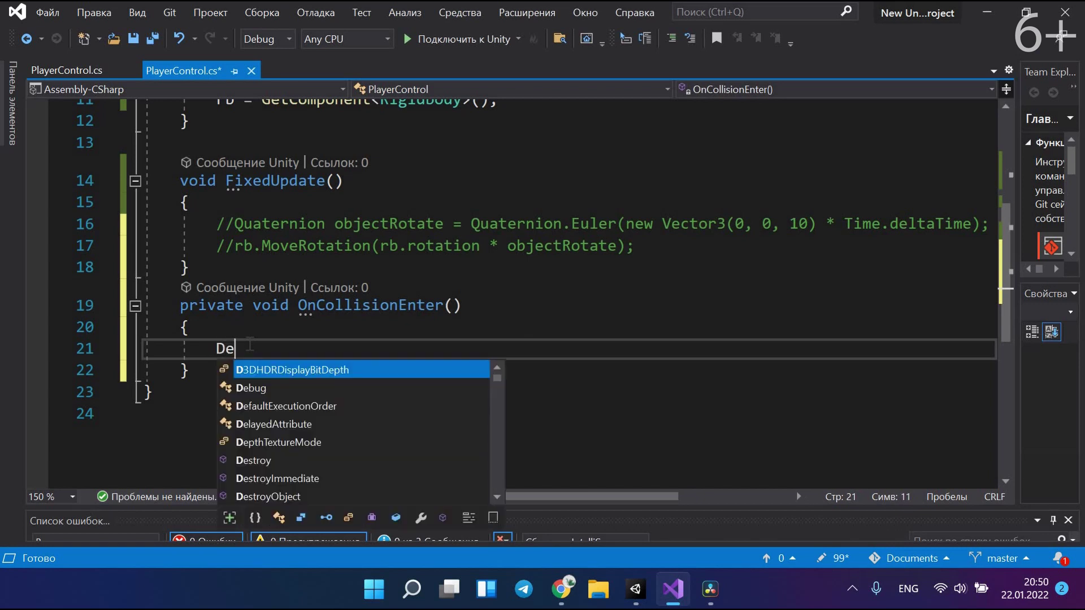
{"action": "type", "text": "bug.Lo"}
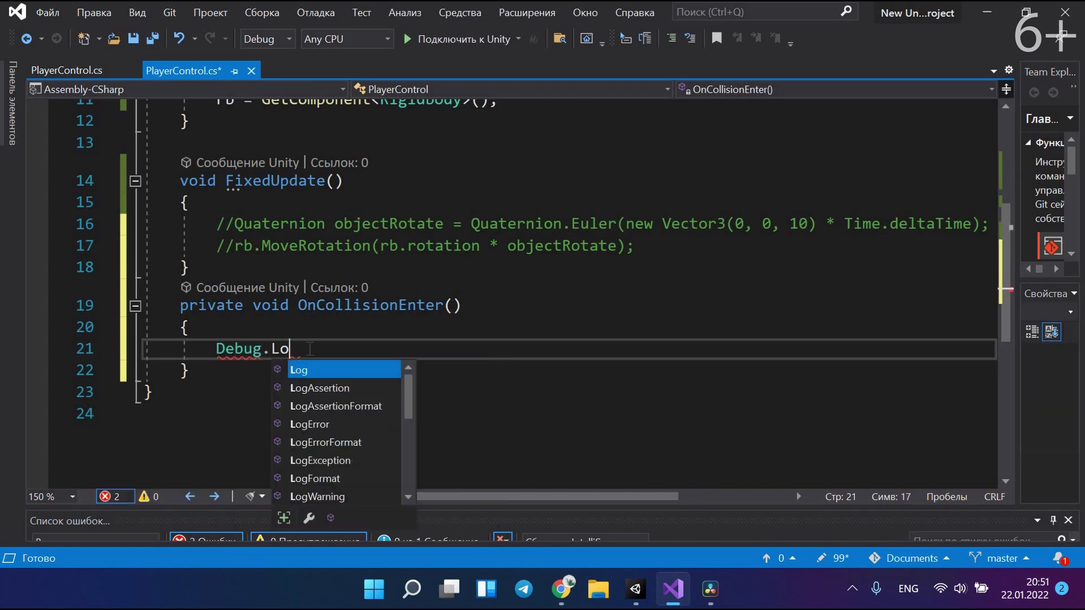
{"action": "type", "text": "g("}
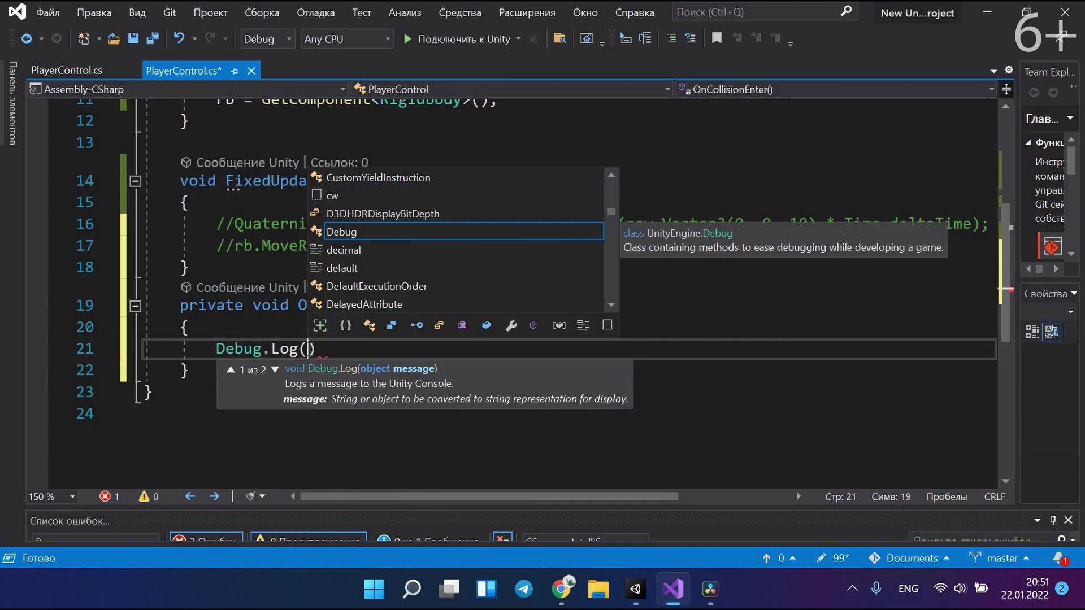
{"action": "type", "text": "\"Ent"}
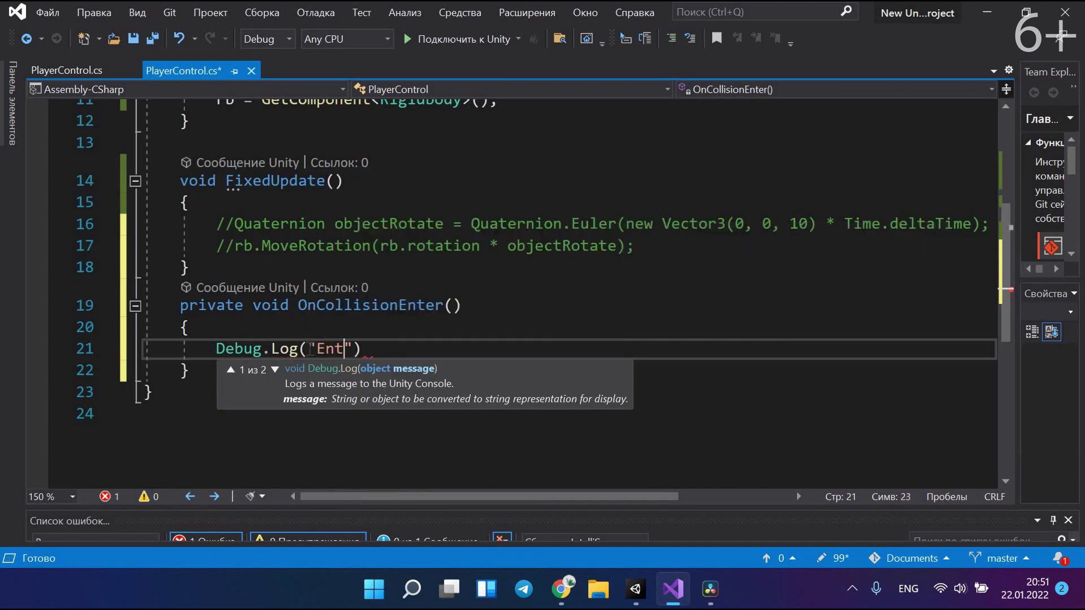
{"action": "type", "text": "er\");"}
{"action": "left_click", "coordinate": [220, 364]}
{"action": "key", "text": "Return"}
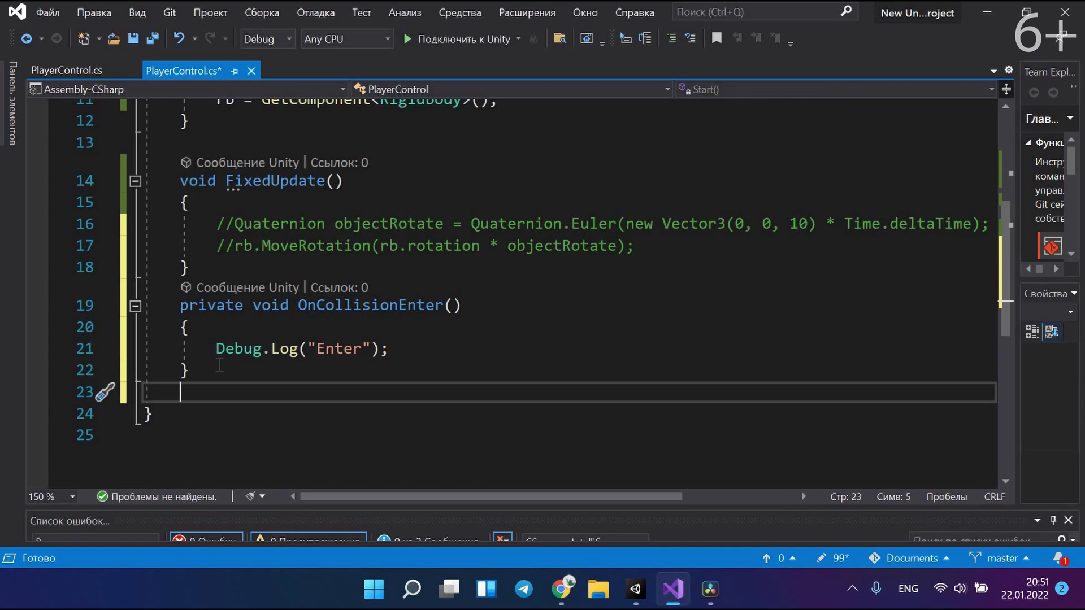
Insert an OnCollisionStay method and remove its Collision collision parameter.
{"action": "type", "text": "On"}
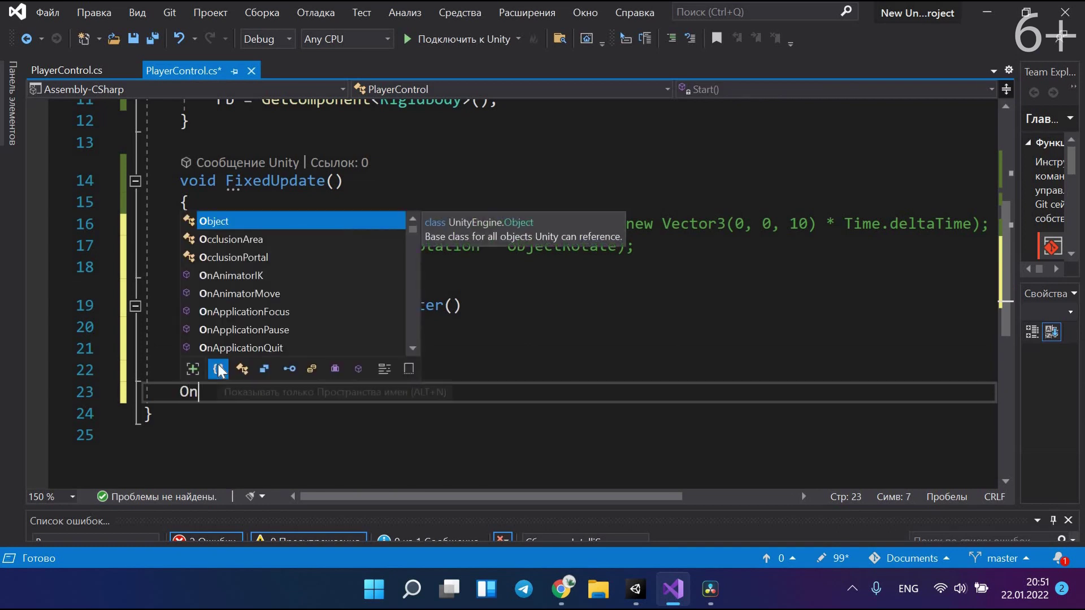
{"action": "type", "text": "CollisionStay"}
{"action": "key", "text": "Tab"}
{"action": "left_click_drag", "start_coordinate": [443, 278], "coordinate": [618, 278]}
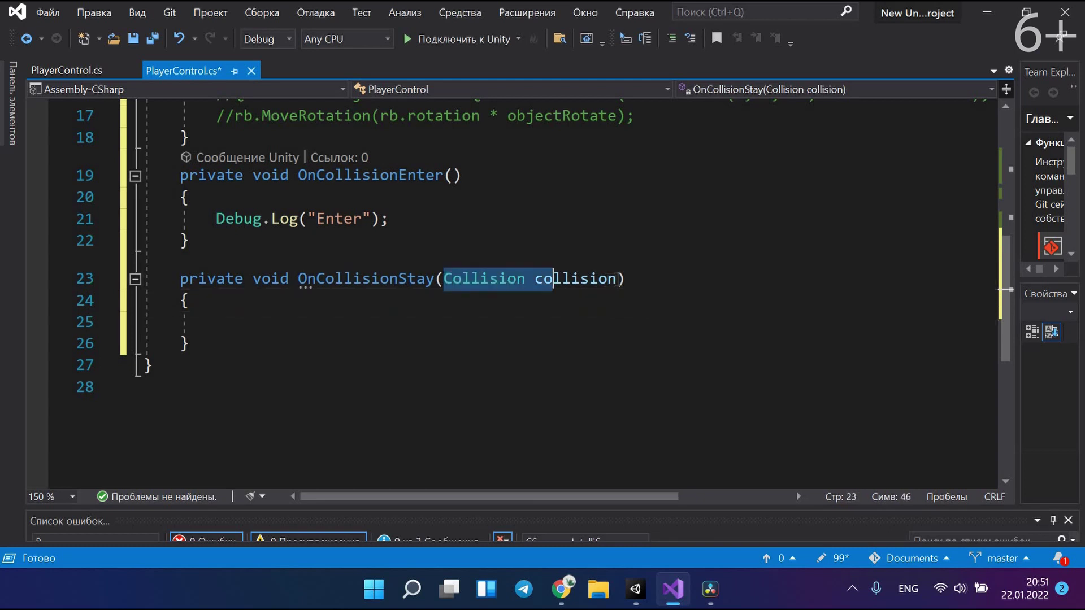
{"action": "key", "text": "BackSpace"}
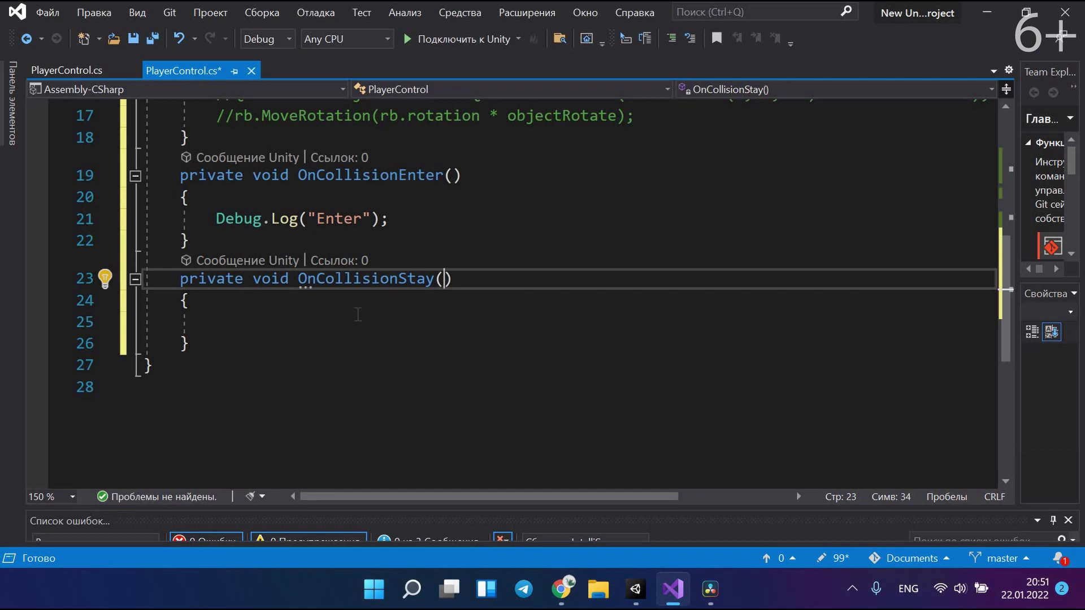
{"action": "key", "text": "Down"}
{"action": "key", "text": "Down"}
Make OnCollisionStay log "Stay" by copying the Enter log line and editing it.
{"action": "left_click", "coordinate": [84, 226]}
{"action": "key", "text": "ctrl+c"}
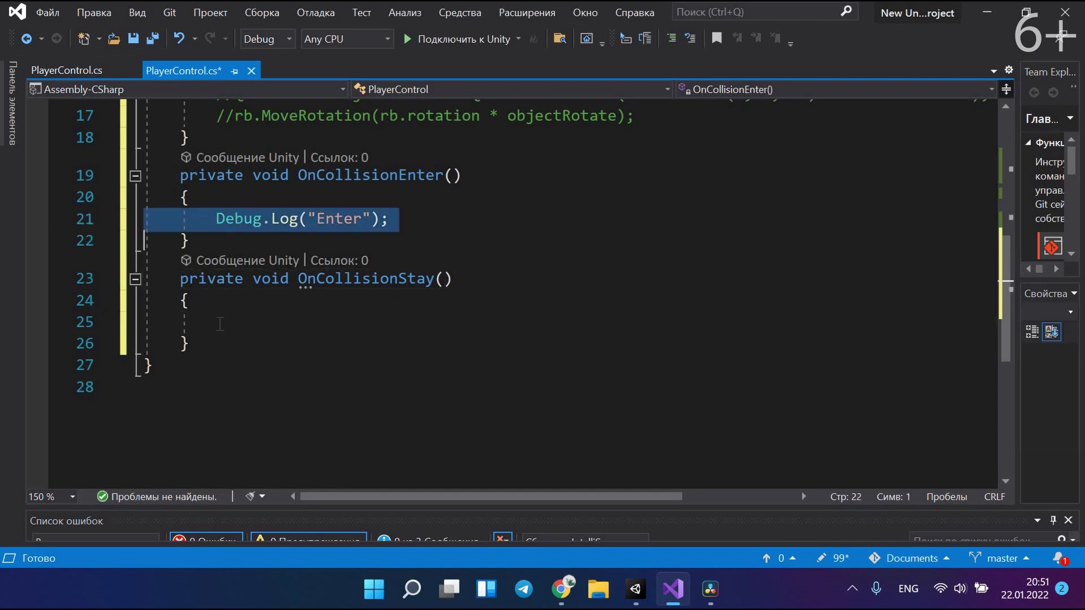
{"action": "left_click", "coordinate": [336, 321]}
{"action": "key", "text": "ctrl+v"}
{"action": "double_click", "coordinate": [337, 321]}
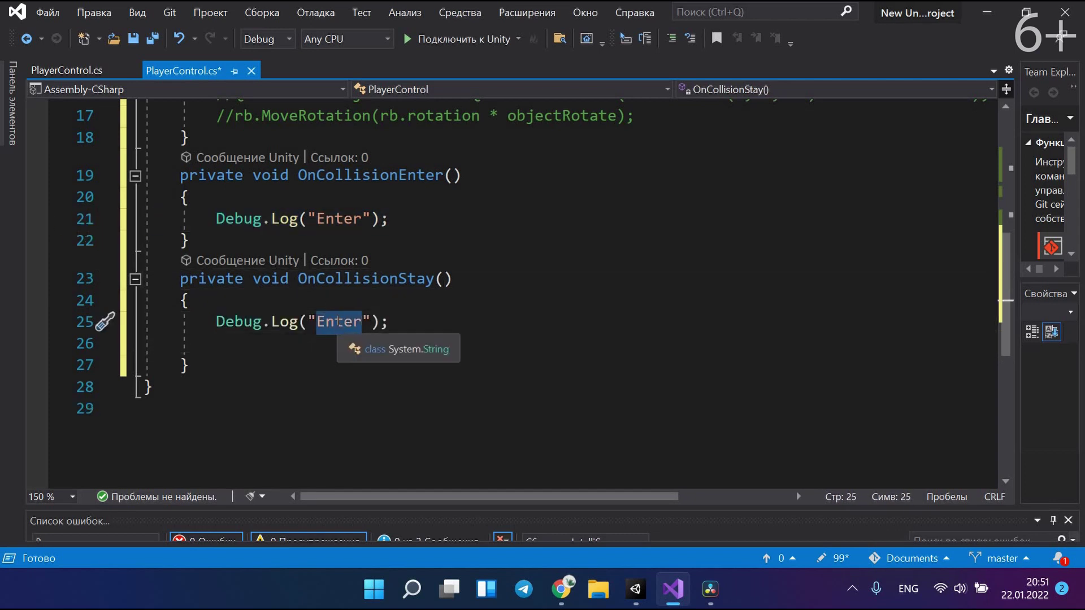
{"action": "type", "text": "Stay"}
{"action": "left_click", "coordinate": [200, 343]}
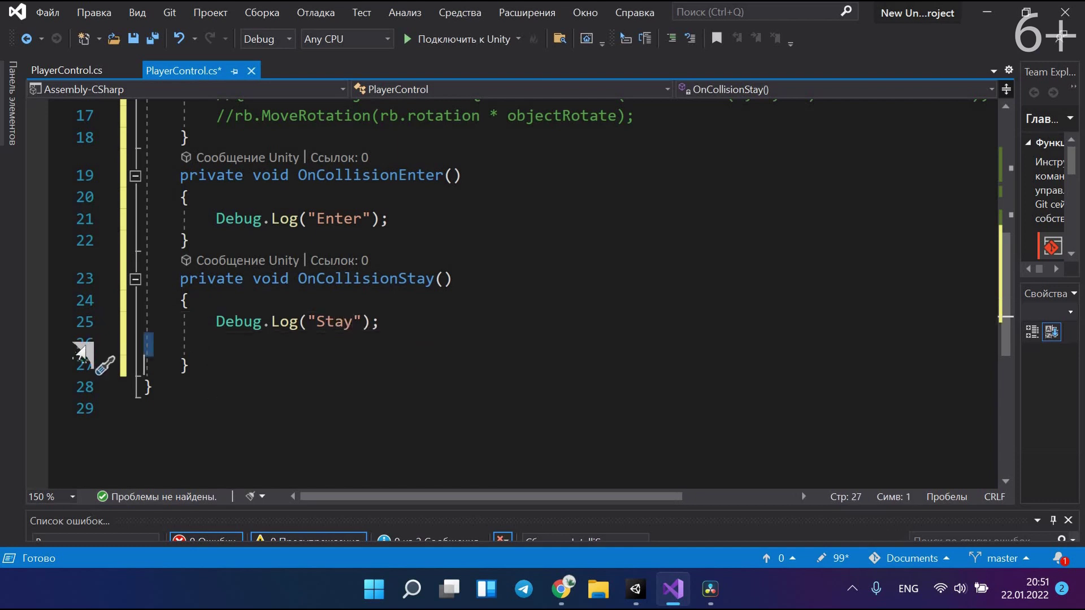
{"action": "key", "text": "Delete"}
Add an OnCollisionExit method containing Debug.Log("Exit"); and save PlayerControl.cs.
{"action": "left_click", "coordinate": [226, 353]}
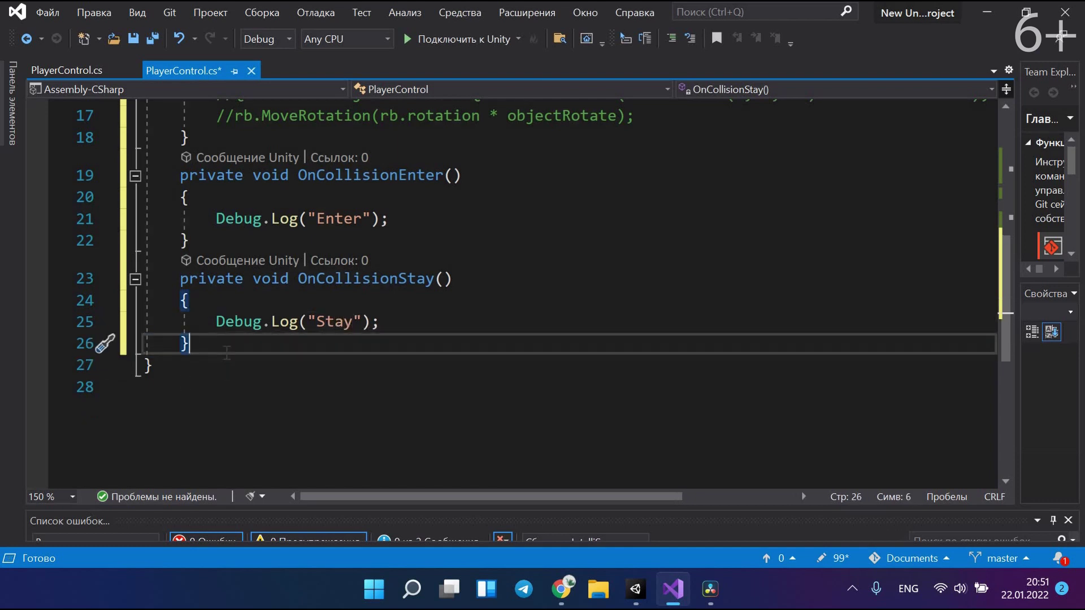
{"action": "key", "text": "Return"}
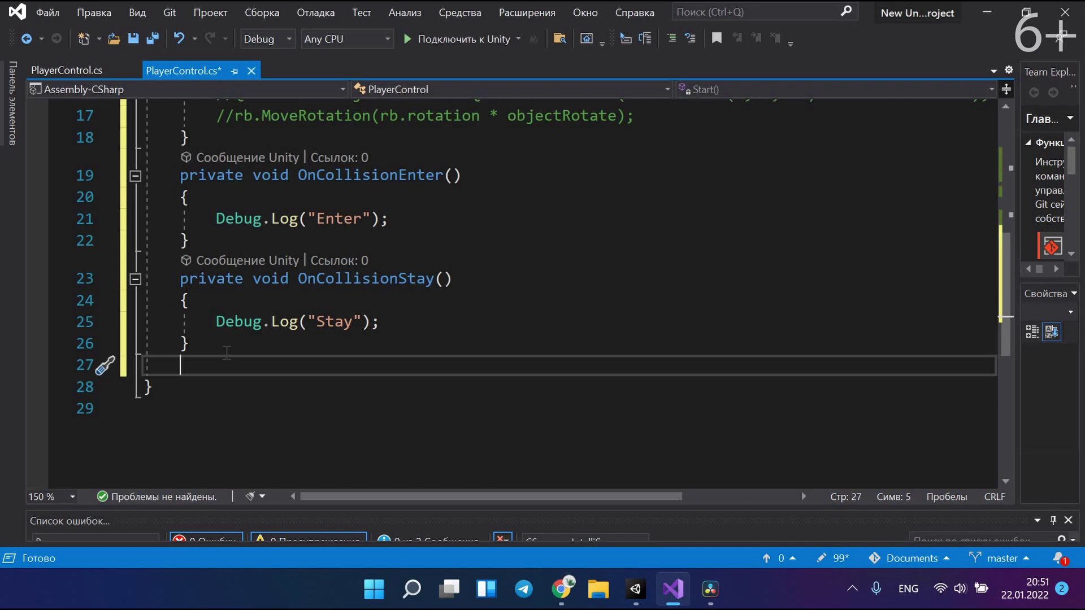
{"action": "type", "text": "O"}
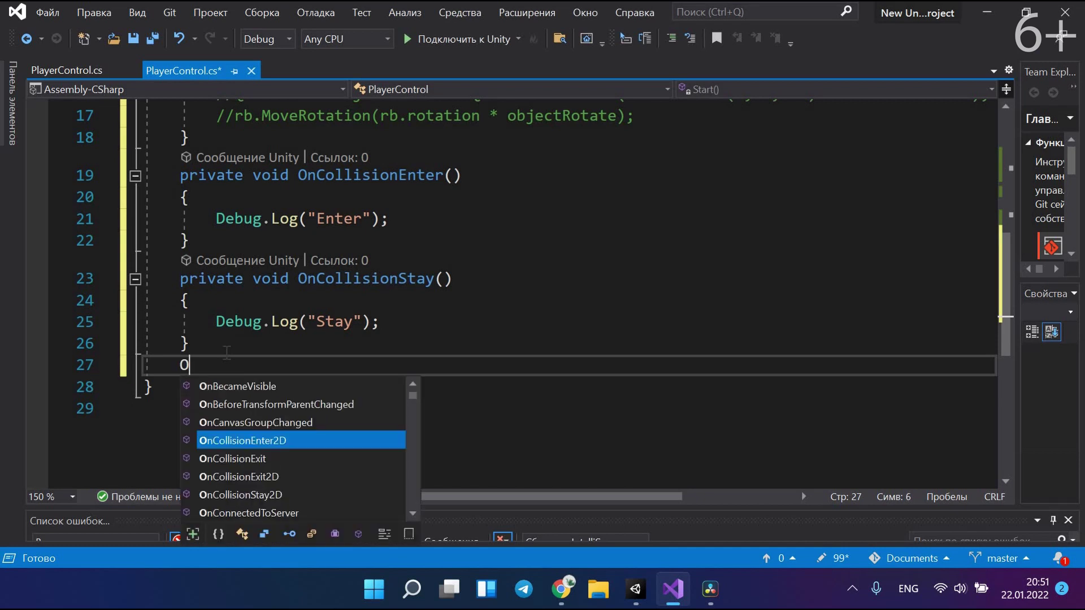
{"action": "key", "text": "Tab"}
{"action": "type", "text": "Debug.Log(\"Exit\");"}
{"action": "left_click", "coordinate": [151, 36]}
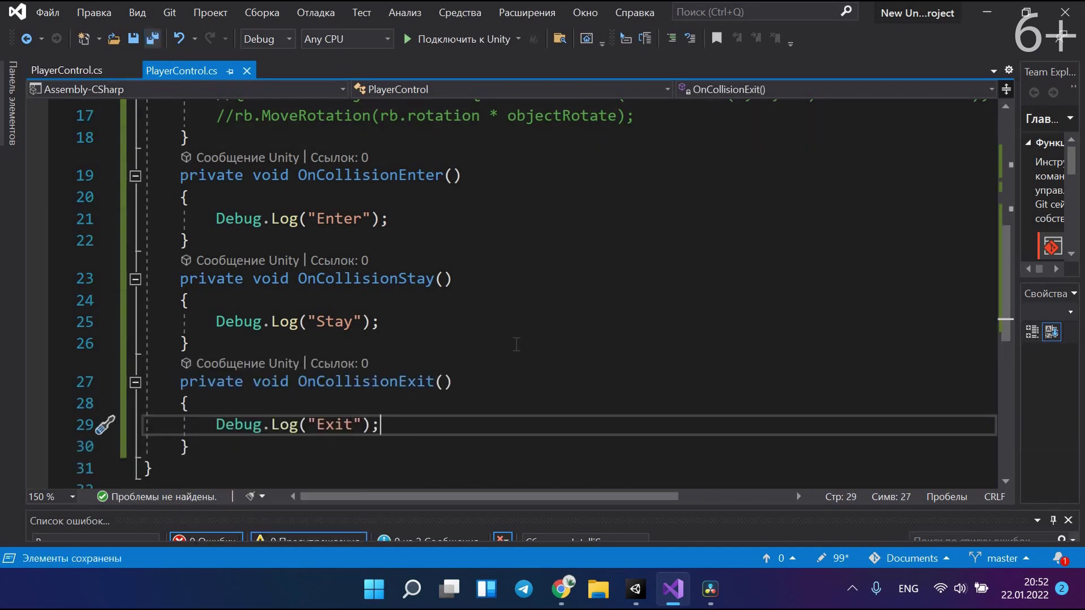
{"action": "left_click", "coordinate": [635, 598]}
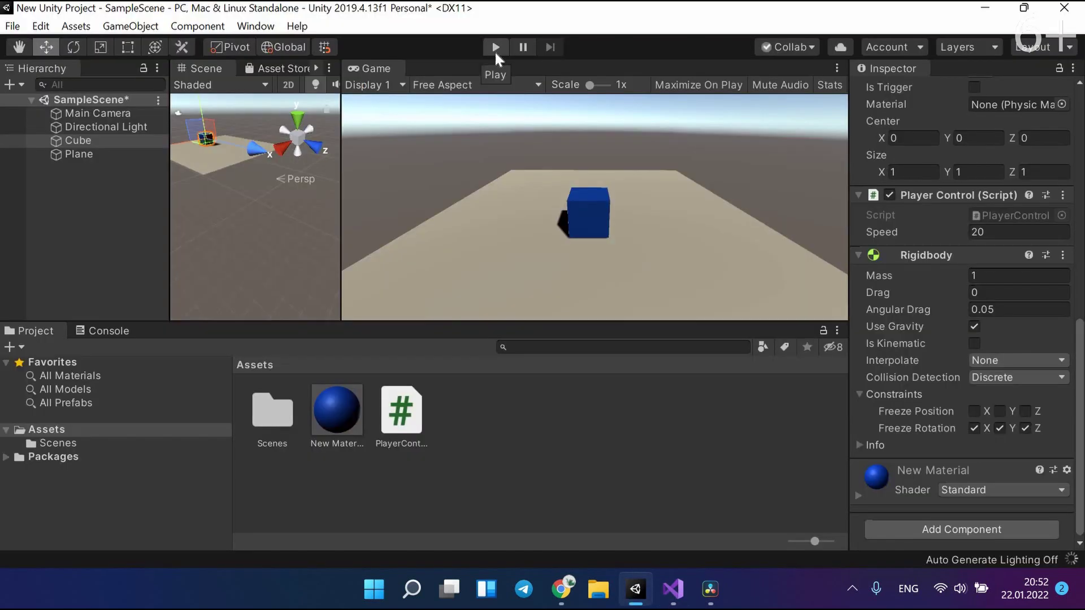
Enter play mode and look through the collision messages in the Console.
{"action": "left_click", "coordinate": [494, 48]}
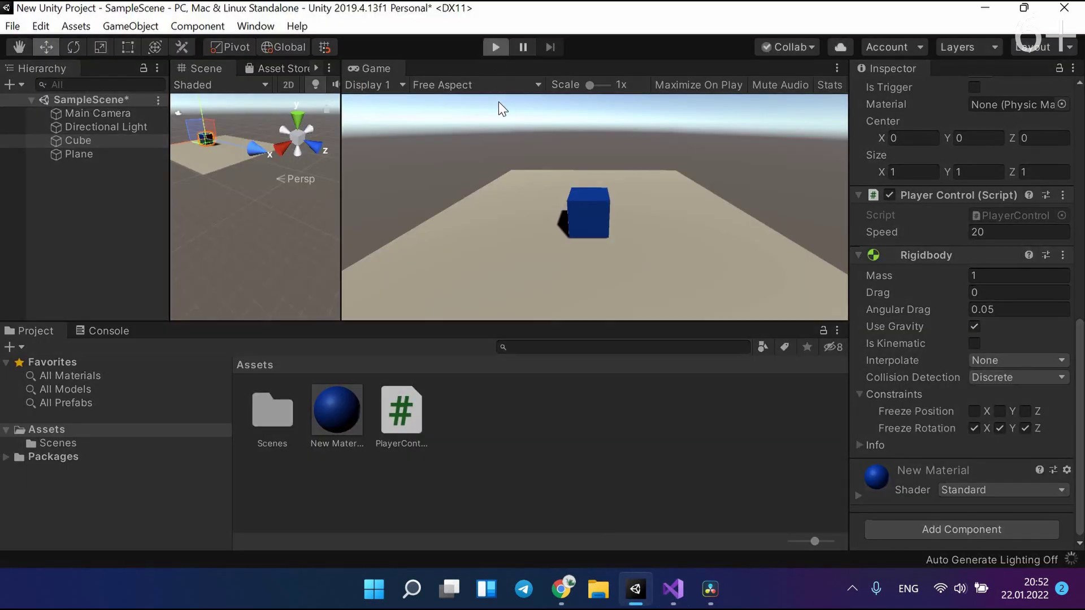
{"action": "left_click", "coordinate": [108, 331]}
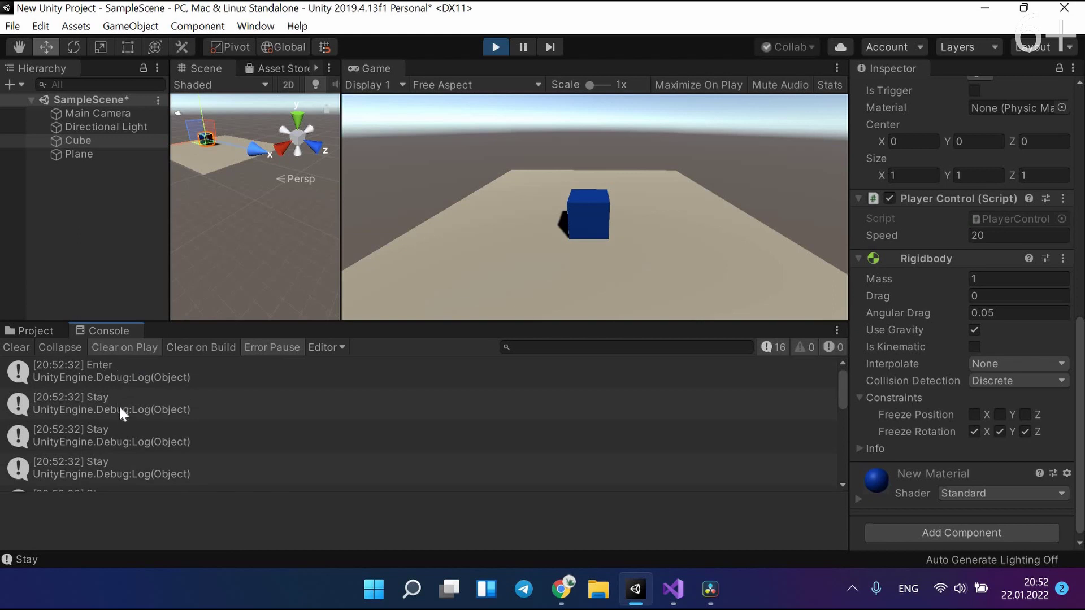
{"action": "scroll", "coordinate": [118, 410], "scroll_direction": "down", "scroll_amount": 5}
{"action": "scroll", "coordinate": [116, 416], "scroll_direction": "down", "scroll_amount": 5}
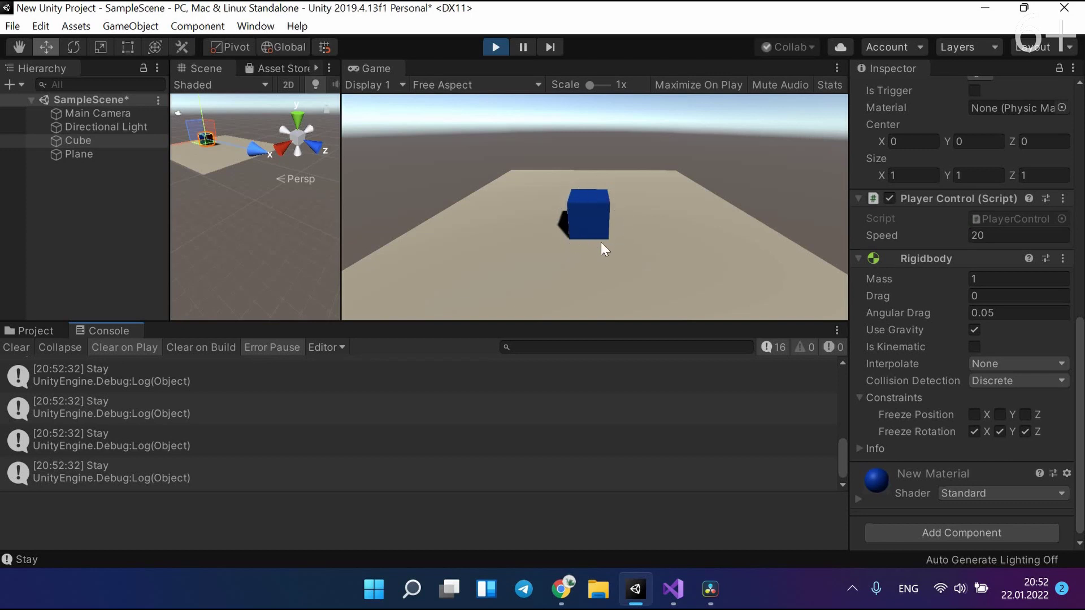
{"action": "scroll", "coordinate": [131, 421], "scroll_direction": "up", "scroll_amount": 5}
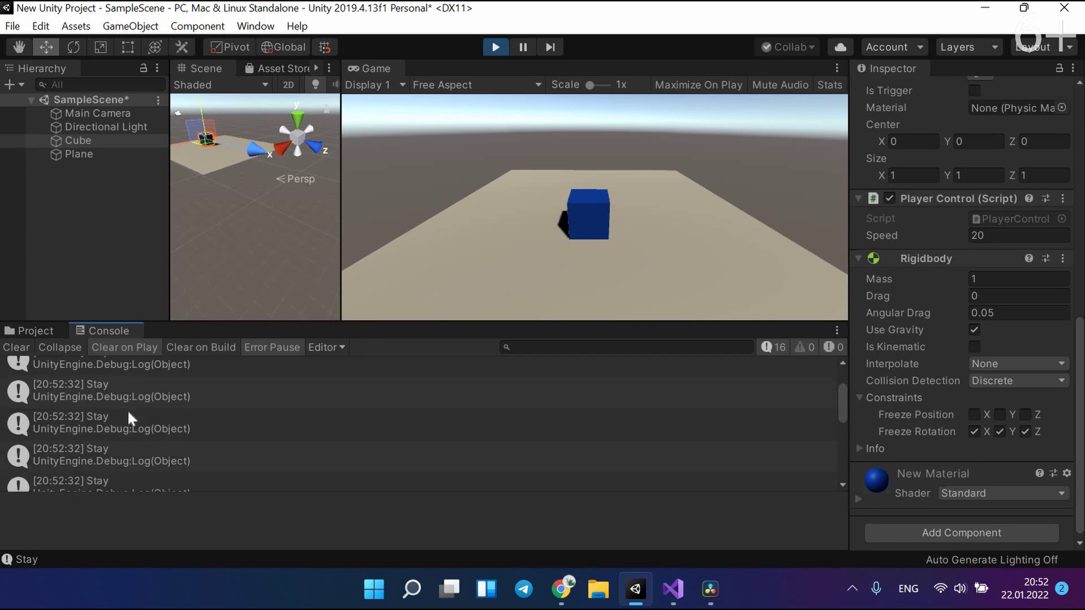
{"action": "scroll", "coordinate": [113, 393], "scroll_direction": "up", "scroll_amount": 5}
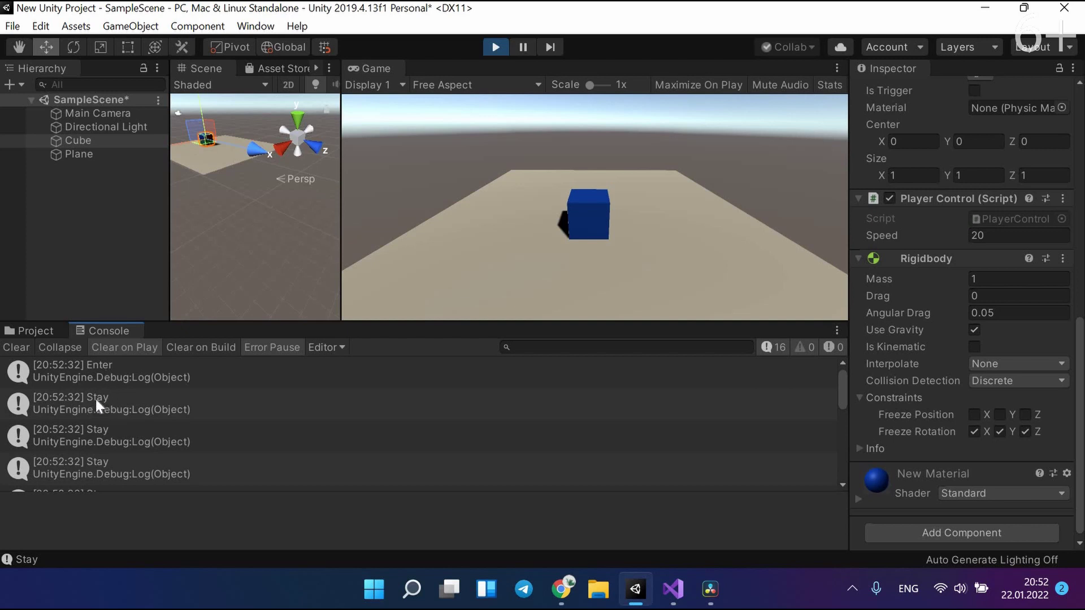
{"action": "scroll", "coordinate": [143, 416], "scroll_direction": "down", "scroll_amount": 5}
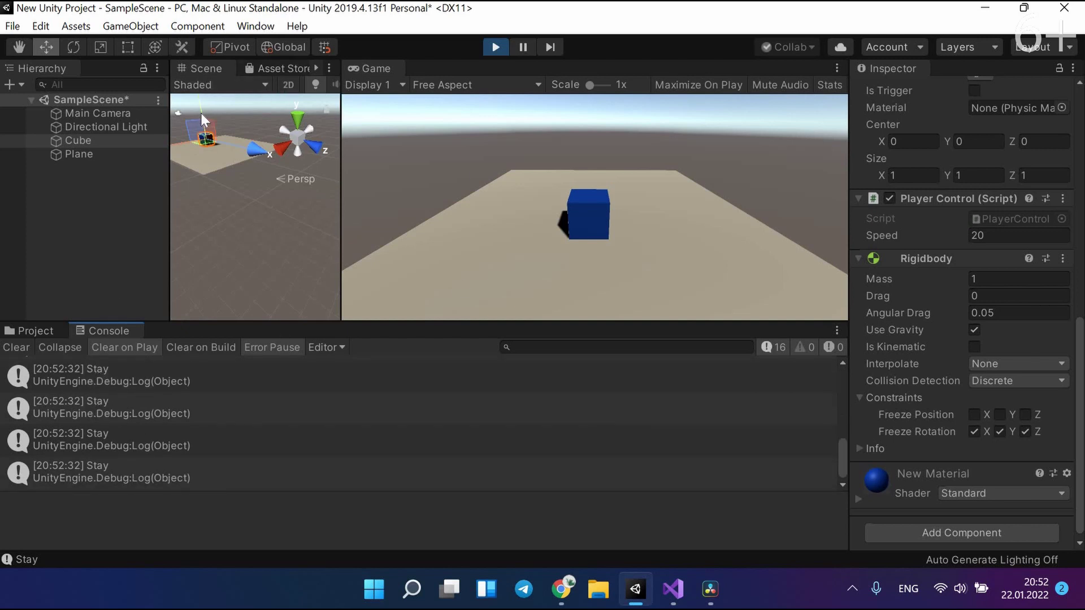
Clear the Console, lift the cube off the plane, then stop play mode.
{"action": "left_click", "coordinate": [15, 347]}
{"action": "left_click_drag", "start_coordinate": [201, 108], "coordinate": [179, 252]}
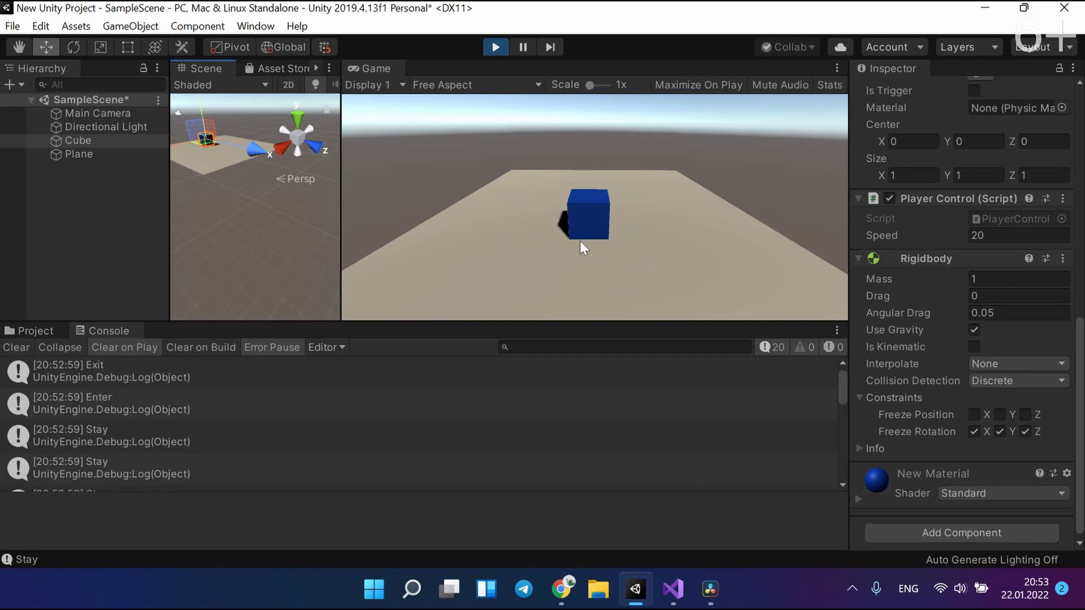
{"action": "left_click", "coordinate": [495, 51]}
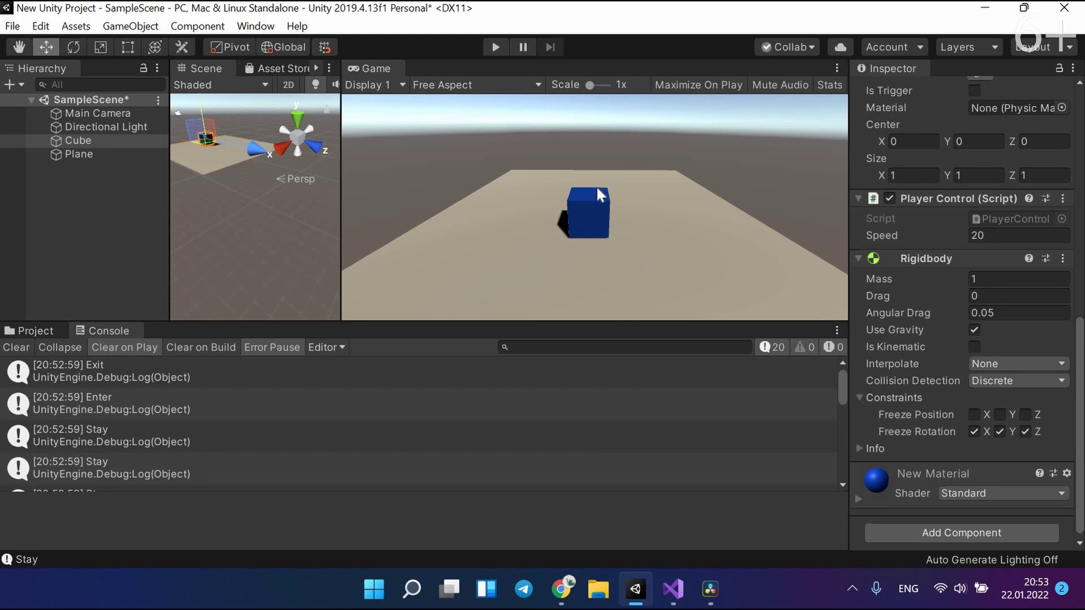
Walk through MoveRotation in FixedUpdate and the OnCollisionEnter method, lines 19–22, in PlayerControl.cs.
{"action": "key", "text": "alt+Tab"}
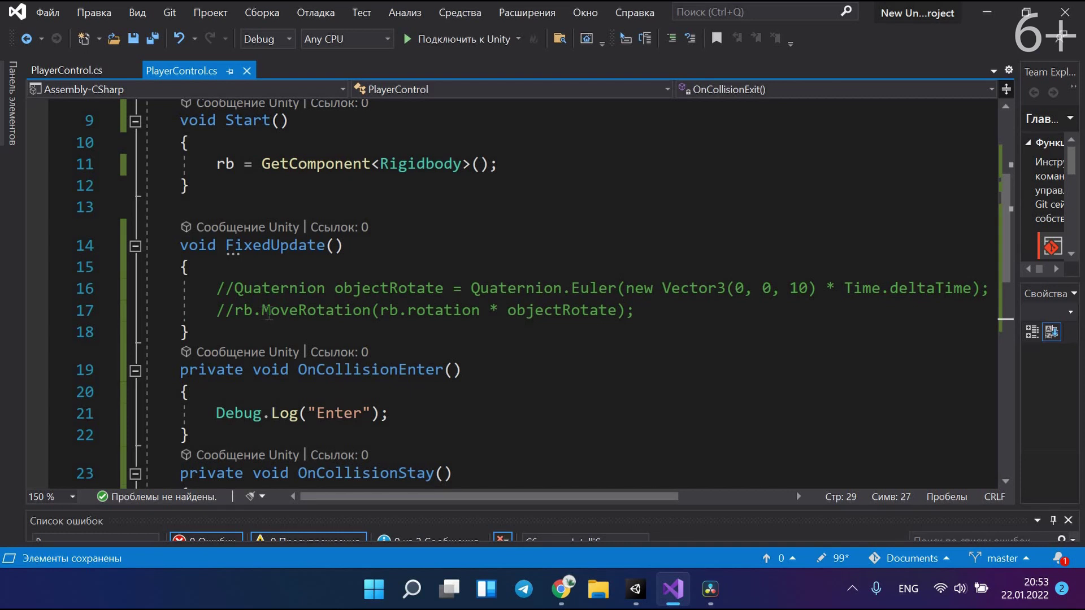
{"action": "left_click_drag", "start_coordinate": [263, 311], "coordinate": [371, 311]}
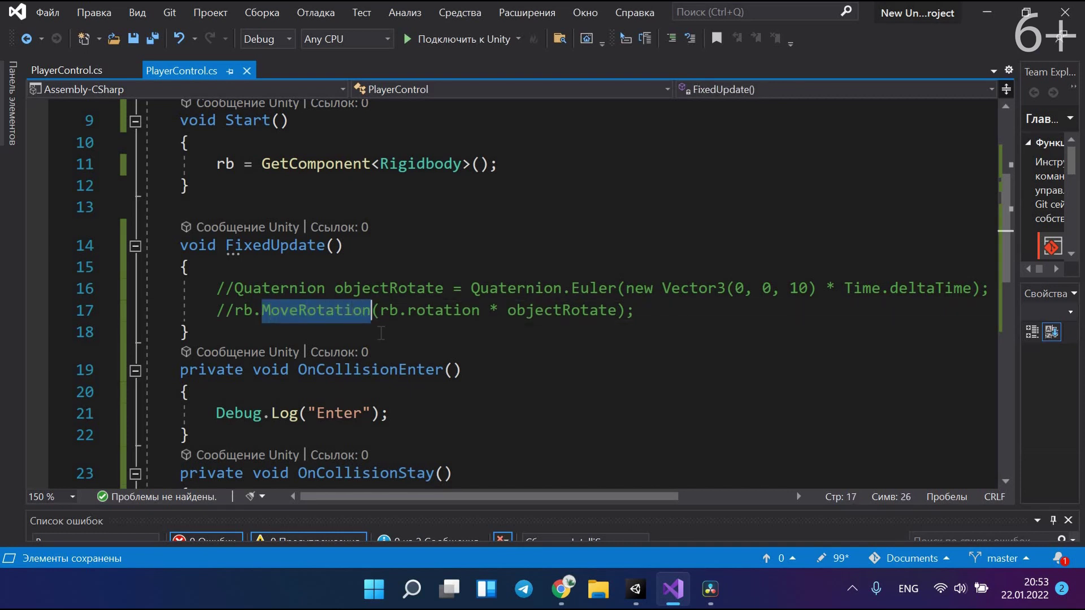
{"action": "left_click", "coordinate": [377, 335]}
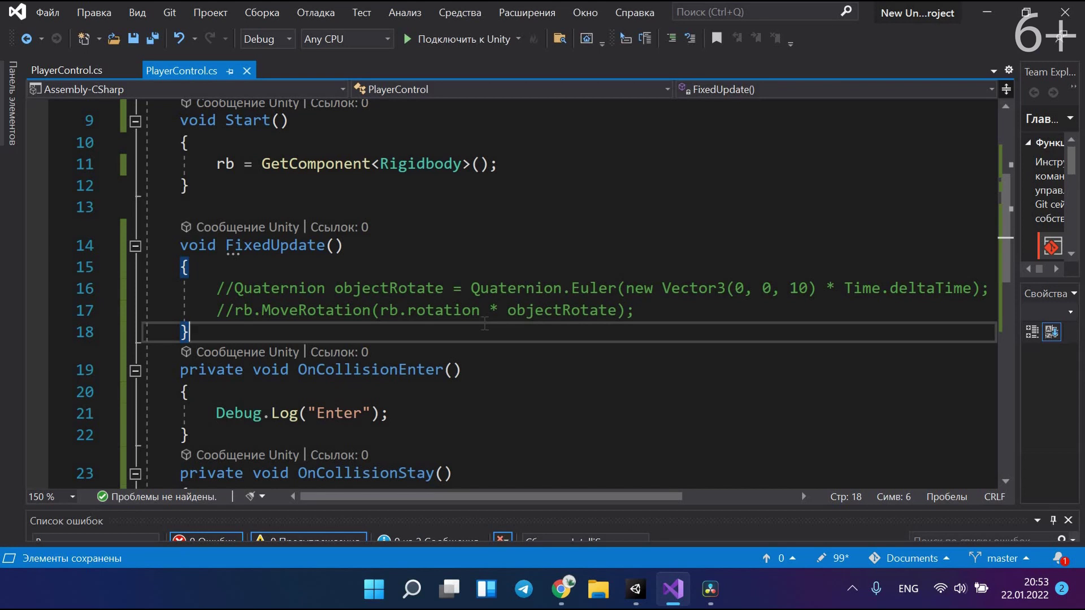
{"action": "scroll", "coordinate": [485, 324], "scroll_direction": "down", "scroll_amount": 3}
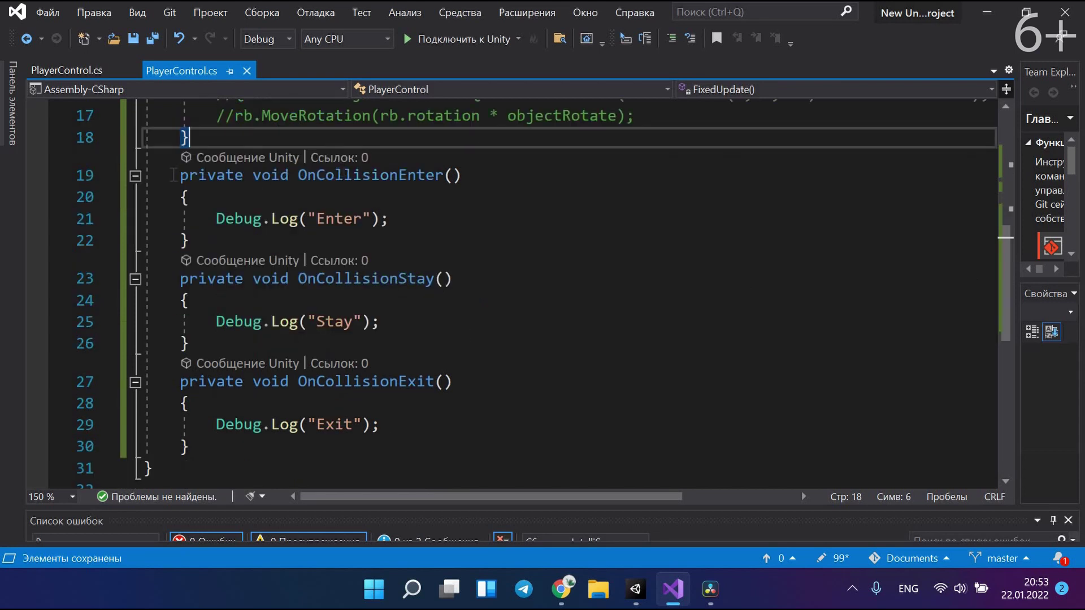
{"action": "left_click", "coordinate": [173, 175]}
{"action": "left_click", "coordinate": [222, 234], "text": "shift"}
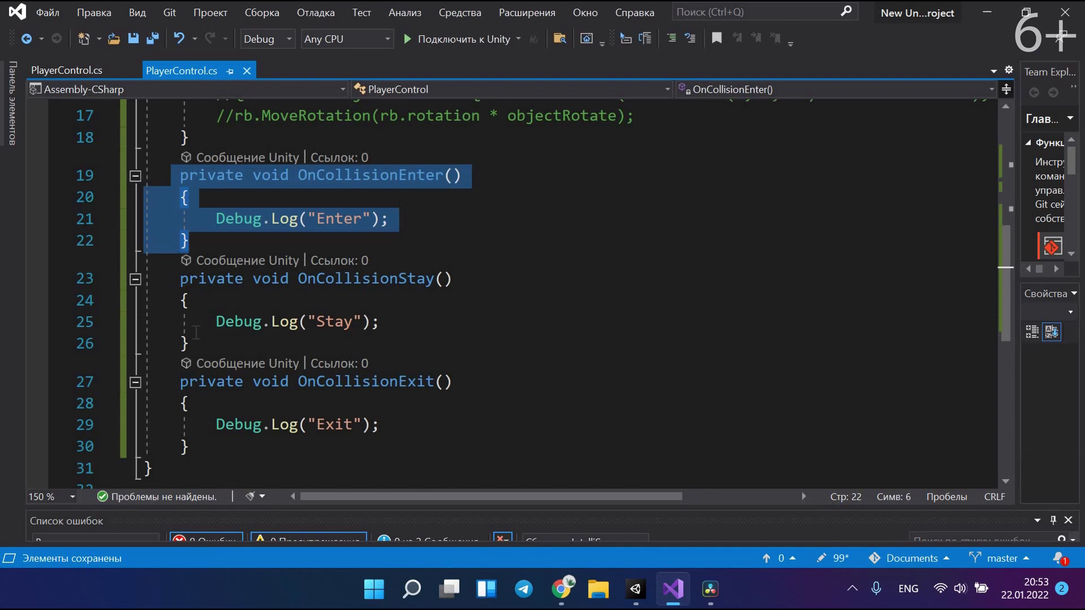
{"action": "left_click_drag", "start_coordinate": [173, 282], "coordinate": [210, 341]}
{"action": "left_click", "coordinate": [237, 338]}
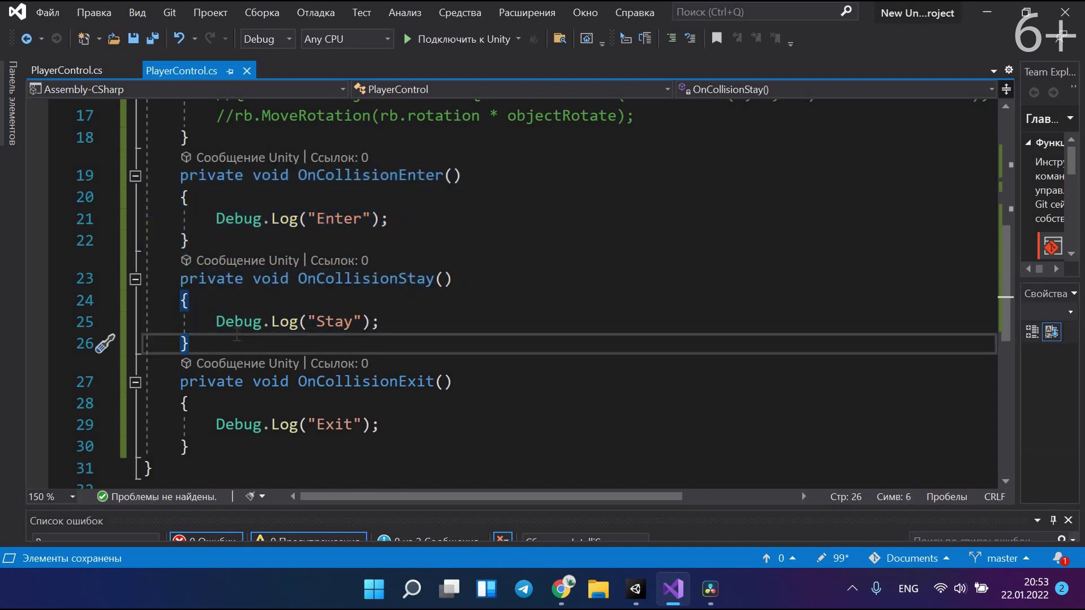